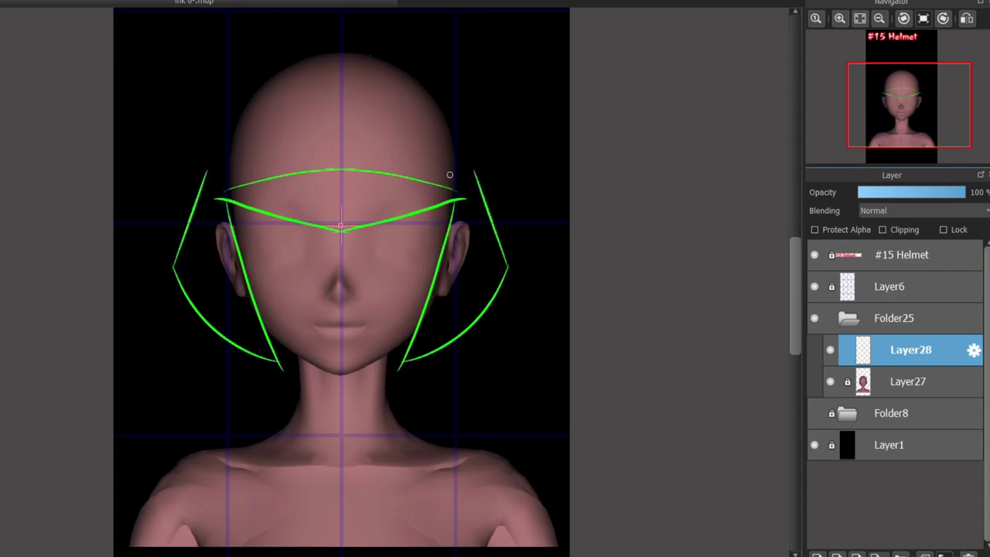
Sketch the helmet's mirrored outer dome outline in green, arching over the head and sloping down both sides.
{"action": "left_click_drag", "start_coordinate": [373, 43], "coordinate": [479, 175]}
{"action": "key", "text": "ctrl+z"}
{"action": "mouse_move", "coordinate": [195, 174]}
{"action": "left_mouse_down"}
{"action": "mouse_move", "coordinate": [256, 72]}
{"action": "mouse_move", "coordinate": [321, 36]}
{"action": "mouse_move", "coordinate": [299, 37]}
{"action": "mouse_move", "coordinate": [349, 28]}
{"action": "left_mouse_up"}
{"action": "key", "text": "ctrl+z"}
{"action": "left_click_drag", "start_coordinate": [226, 120], "coordinate": [352, 156]}
{"action": "key", "text": "ctrl+z"}
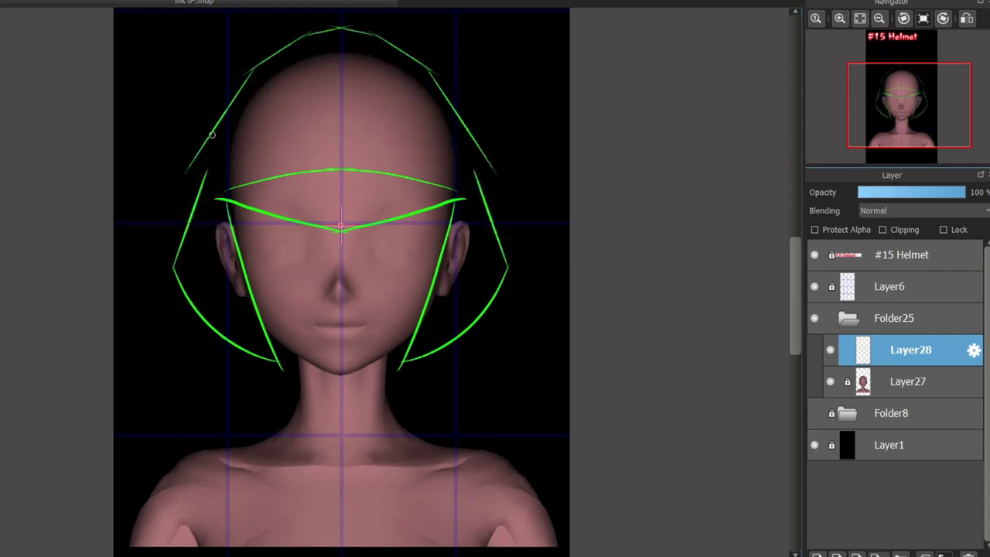
Sketch three pairs of mirrored rib lines across the upper forehead, slanting toward the centre line.
{"action": "left_click_drag", "start_coordinate": [219, 136], "coordinate": [338, 145]}
{"action": "left_click_drag", "start_coordinate": [242, 94], "coordinate": [321, 116]}
{"action": "left_click_drag", "start_coordinate": [273, 60], "coordinate": [342, 94]}
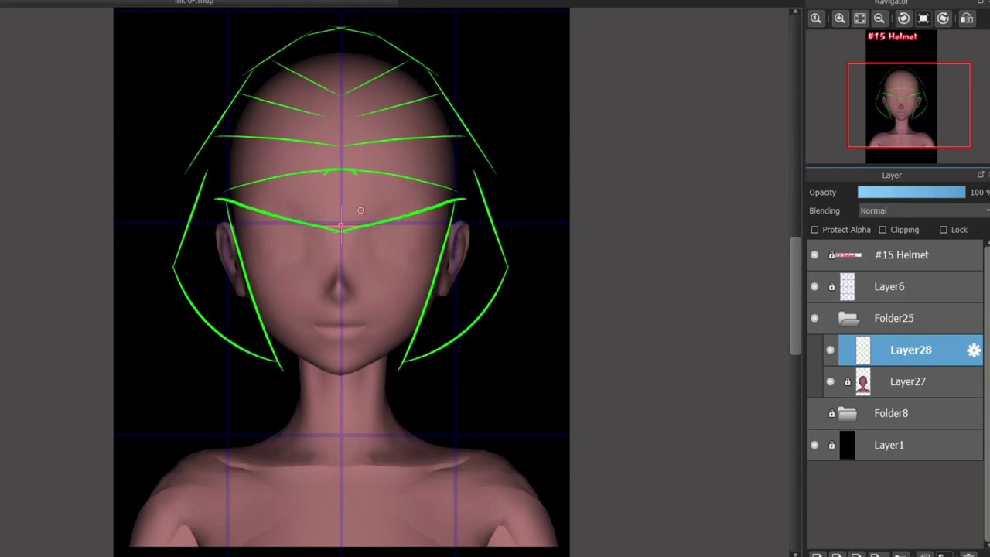
Sketch a circle at the centre of the forehead and mirrored curved crest bands sweeping from it up to the temples.
{"action": "left_click_drag", "start_coordinate": [360, 211], "coordinate": [342, 212]}
{"action": "left_click_drag", "start_coordinate": [349, 166], "coordinate": [439, 86]}
{"action": "mouse_move", "coordinate": [358, 209]}
{"action": "left_mouse_down"}
{"action": "mouse_move", "coordinate": [418, 180]}
{"action": "mouse_move", "coordinate": [448, 136]}
{"action": "mouse_move", "coordinate": [439, 90]}
{"action": "left_mouse_up"}
{"action": "key", "text": "ctrl+z"}
{"action": "mouse_move", "coordinate": [449, 138]}
{"action": "left_mouse_down"}
{"action": "mouse_move", "coordinate": [439, 91]}
{"action": "mouse_move", "coordinate": [446, 122]}
{"action": "left_mouse_up"}
{"action": "key", "text": "ctrl+z"}
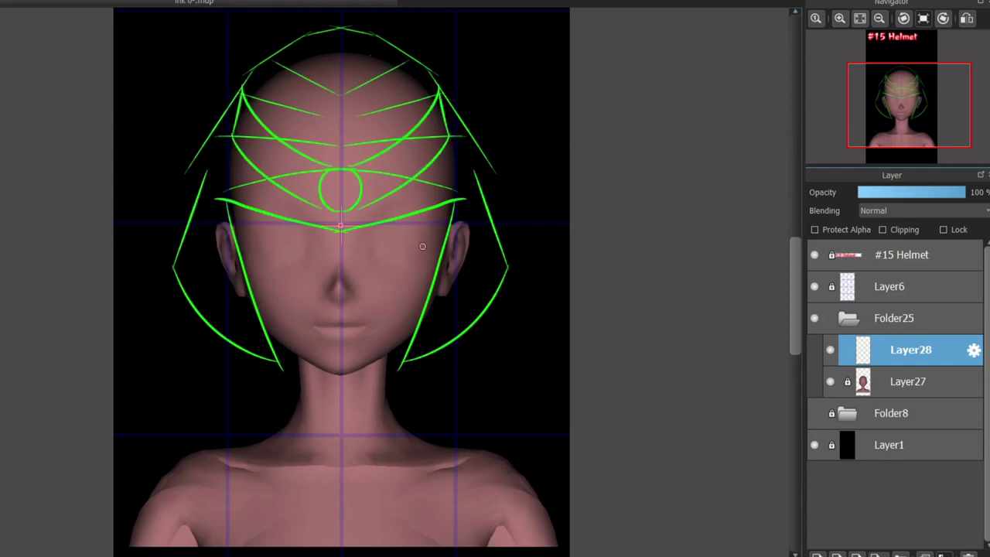
Sketch a shallow curve across the face from ear to ear, passing over the nose.
{"action": "left_click_drag", "start_coordinate": [235, 256], "coordinate": [402, 280]}
{"action": "key", "text": "ctrl+z"}
{"action": "mouse_move", "coordinate": [335, 277]}
{"action": "left_mouse_down"}
{"action": "mouse_move", "coordinate": [256, 272]}
{"action": "mouse_move", "coordinate": [225, 252]}
{"action": "left_mouse_up"}
{"action": "key", "text": "ctrl+z"}
Sketch a V-shaped jaw line under the chin, and the neck sides with a wide rounded collar at their base.
{"action": "mouse_move", "coordinate": [273, 338]}
{"action": "left_mouse_down"}
{"action": "mouse_move", "coordinate": [348, 385]}
{"action": "mouse_move", "coordinate": [349, 433]}
{"action": "left_mouse_up"}
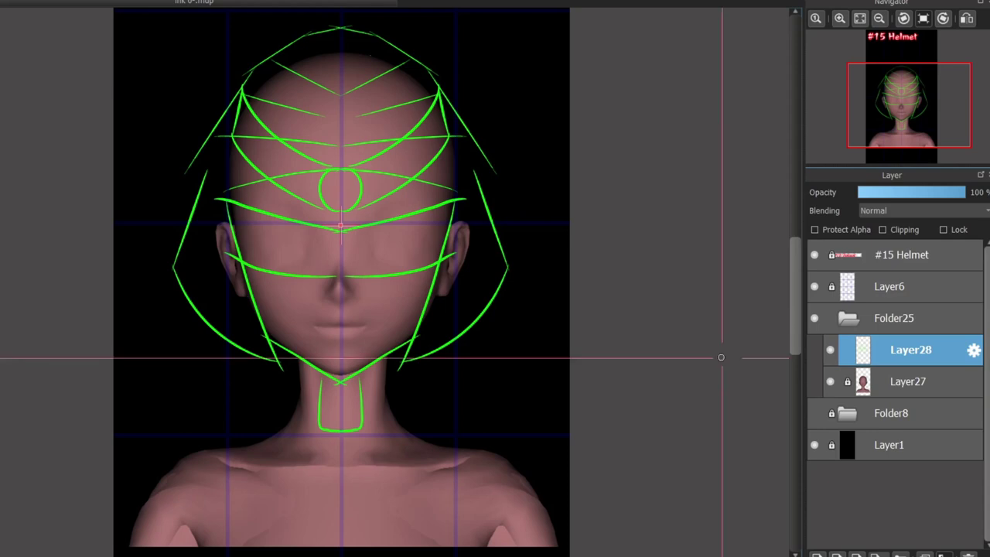
{"action": "key", "text": "ctrl+z"}
{"action": "mouse_move", "coordinate": [302, 359]}
{"action": "left_mouse_down"}
{"action": "mouse_move", "coordinate": [297, 445]}
{"action": "mouse_move", "coordinate": [283, 458]}
{"action": "mouse_move", "coordinate": [340, 458]}
{"action": "left_mouse_up"}
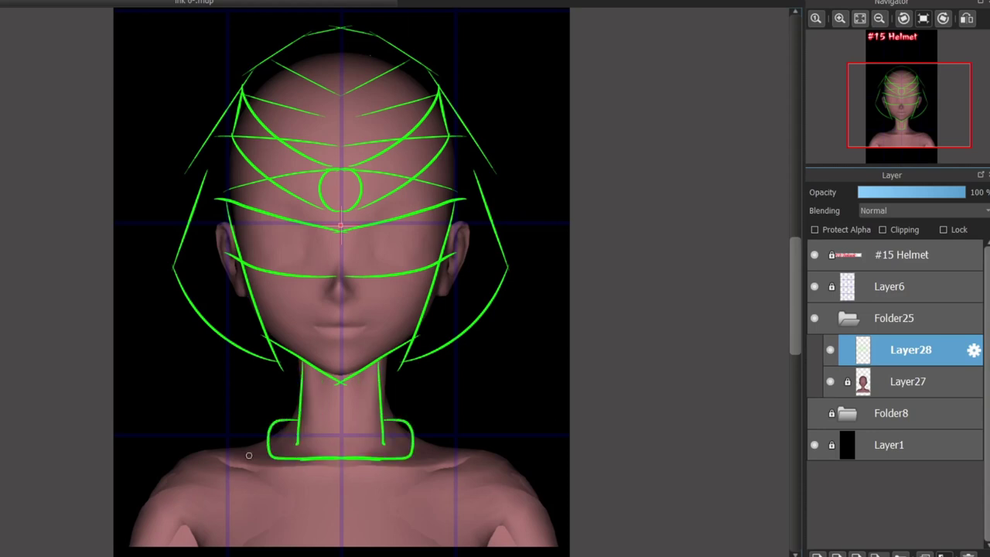
Sketch the shoulder outlines running down to the canvas edge, and an arched chest panel with wavy detail lines inside.
{"action": "left_click_drag", "start_coordinate": [268, 442], "coordinate": [179, 554]}
{"action": "scroll", "coordinate": [267, 378], "scroll_direction": "down", "scroll_amount": 2}
{"action": "key", "text": "ctrl+z"}
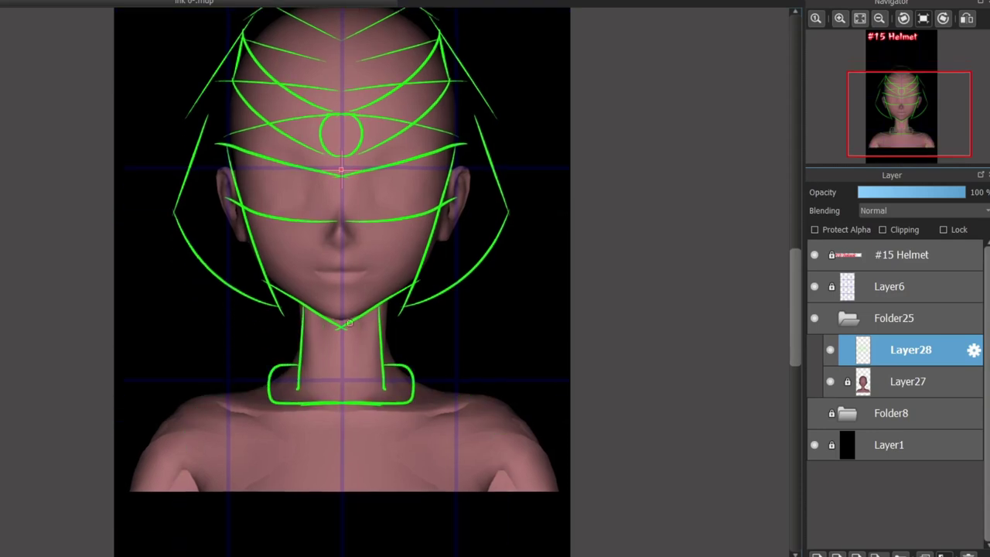
{"action": "scroll", "coordinate": [349, 322], "scroll_direction": "down", "scroll_amount": 3}
{"action": "left_click_drag", "start_coordinate": [310, 349], "coordinate": [253, 456]}
{"action": "left_click_drag", "start_coordinate": [320, 384], "coordinate": [285, 458]}
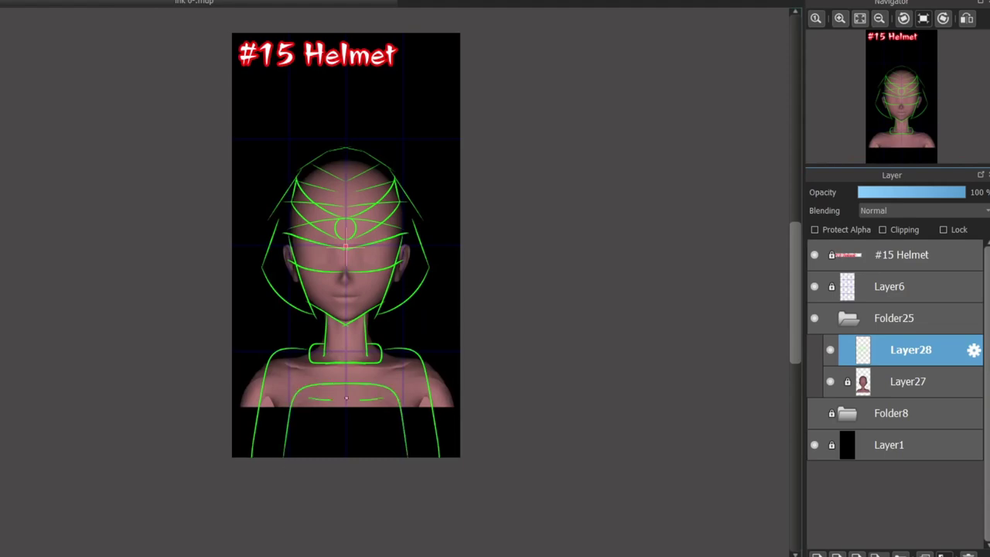
{"action": "scroll", "coordinate": [371, 313], "scroll_direction": "up", "scroll_amount": 2}
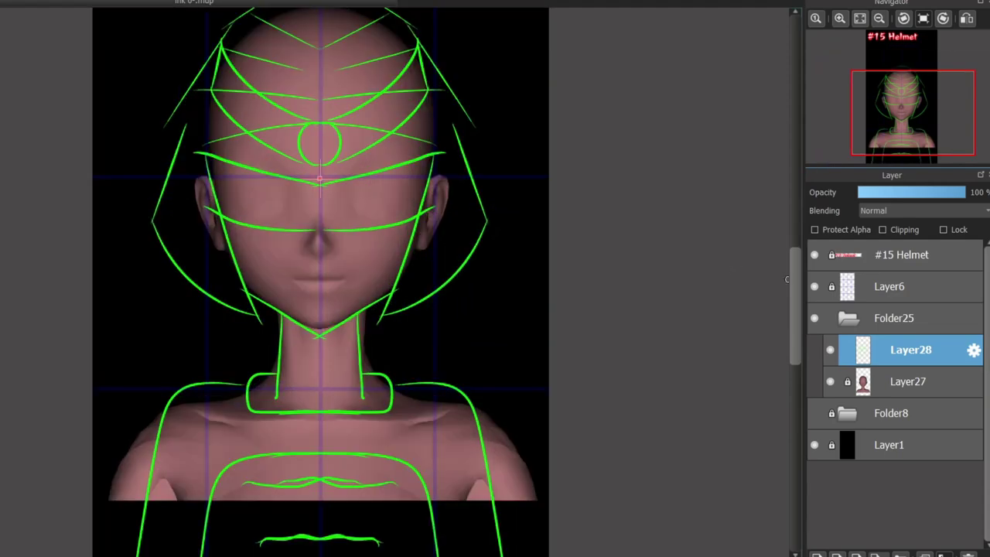
Sketch mirrored slanted eye openings above the cheek curve, and a line across each side flap.
{"action": "scroll", "coordinate": [378, 239], "scroll_direction": "up", "scroll_amount": 2}
{"action": "scroll", "coordinate": [378, 232], "scroll_direction": "up", "scroll_amount": 2}
{"action": "key", "text": "ctrl+z"}
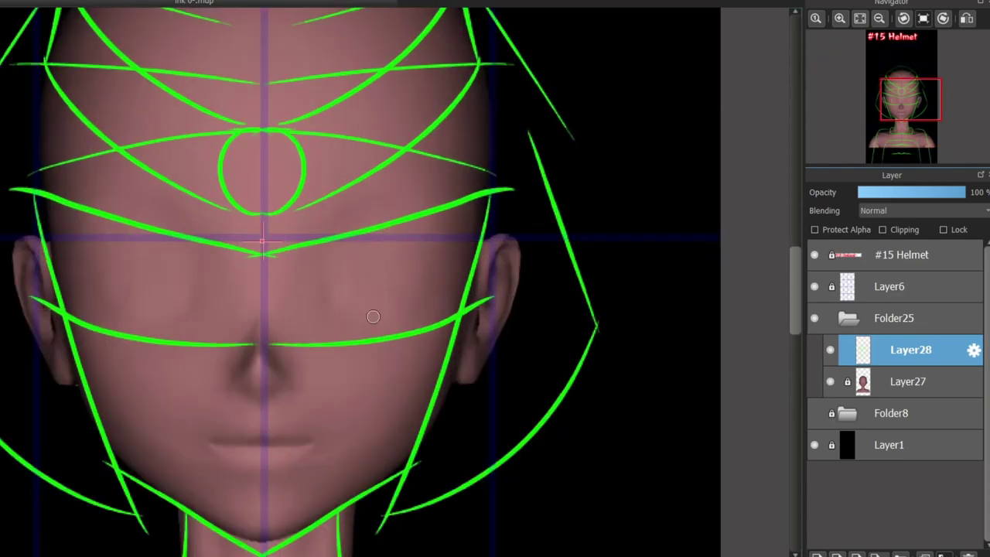
{"action": "mouse_move", "coordinate": [373, 317]}
{"action": "left_mouse_down"}
{"action": "mouse_move", "coordinate": [404, 258]}
{"action": "mouse_move", "coordinate": [366, 325]}
{"action": "left_mouse_up"}
{"action": "key", "text": "ctrl+z"}
{"action": "left_click_drag", "start_coordinate": [373, 268], "coordinate": [396, 294]}
{"action": "key", "text": "ctrl+z"}
{"action": "scroll", "coordinate": [366, 257], "scroll_direction": "down", "scroll_amount": 1}
{"action": "scroll", "coordinate": [367, 250], "scroll_direction": "down", "scroll_amount": 1}
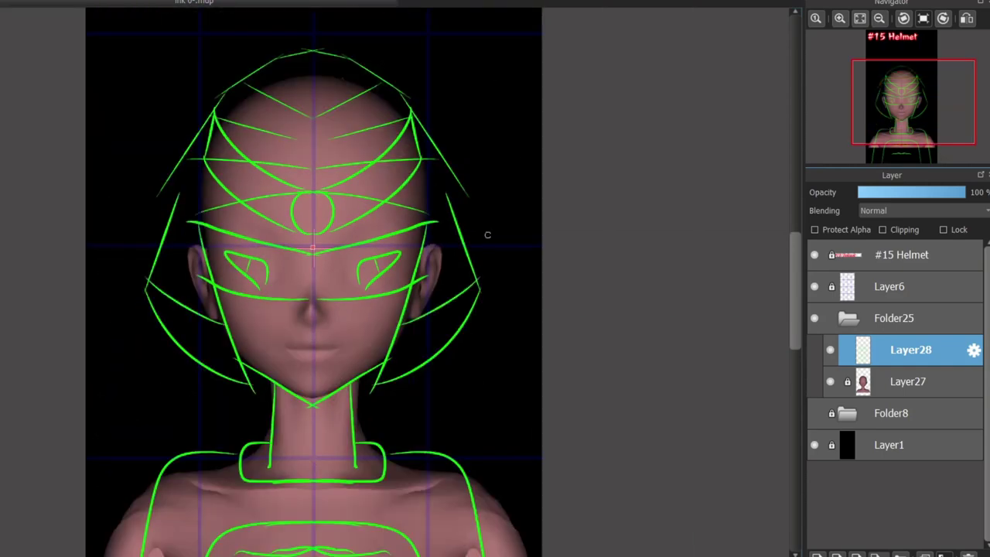
Sketch a pair of curved pointed horns rising from the temples above the crest bands.
{"action": "left_click_drag", "start_coordinate": [425, 92], "coordinate": [428, 78]}
{"action": "left_click_drag", "start_coordinate": [403, 180], "coordinate": [433, 61]}
{"action": "left_click_drag", "start_coordinate": [416, 104], "coordinate": [431, 59]}
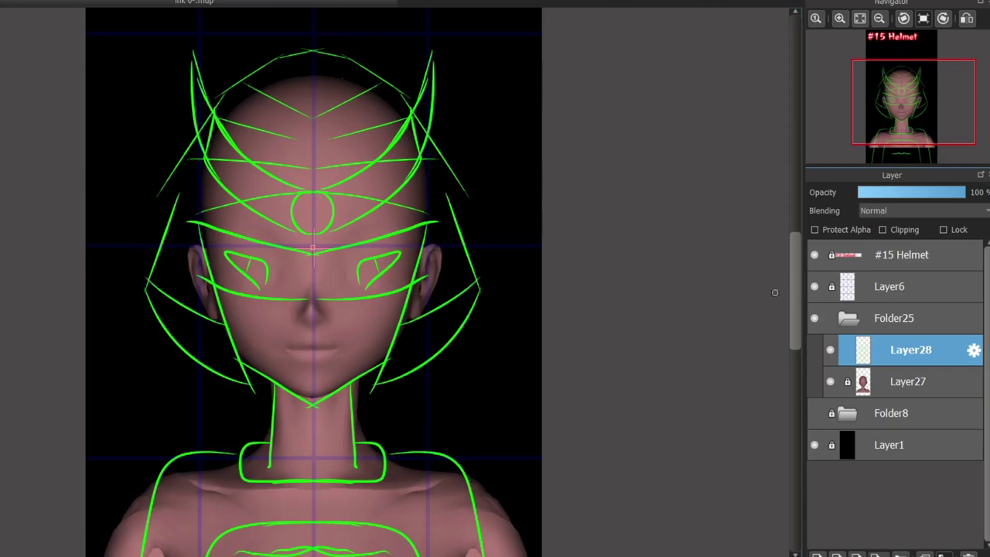
Sketch a wide curved mouth line with fangs at both ends, and a row of pointed tufts below the chin.
{"action": "scroll", "coordinate": [312, 340], "scroll_direction": "up", "scroll_amount": 2}
{"action": "mouse_move", "coordinate": [358, 296]}
{"action": "left_mouse_down"}
{"action": "mouse_move", "coordinate": [379, 351]}
{"action": "mouse_move", "coordinate": [352, 354]}
{"action": "mouse_move", "coordinate": [400, 361]}
{"action": "mouse_move", "coordinate": [323, 357]}
{"action": "left_mouse_up"}
{"action": "left_click_drag", "start_coordinate": [211, 318], "coordinate": [246, 334]}
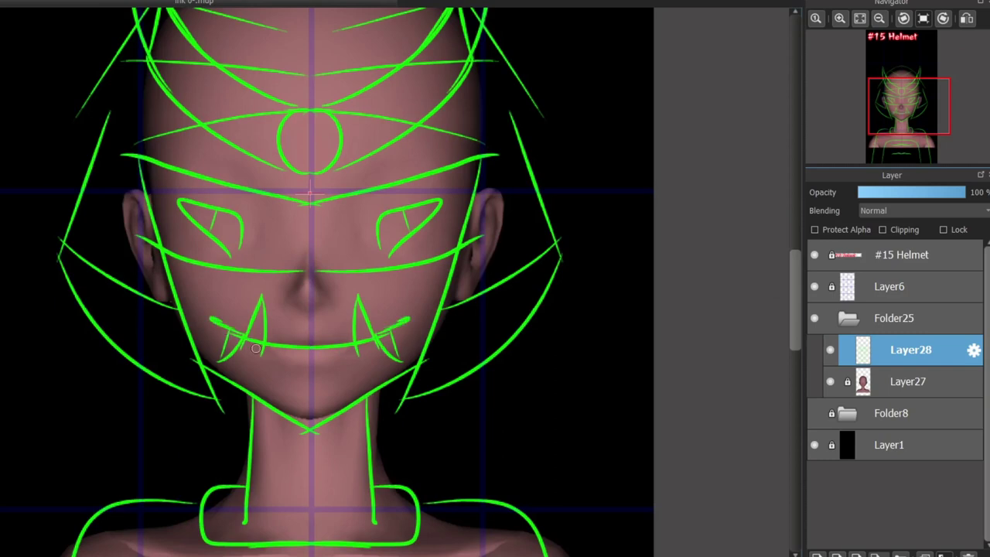
{"action": "mouse_move", "coordinate": [279, 369]}
{"action": "left_mouse_down"}
{"action": "mouse_move", "coordinate": [263, 439]}
{"action": "mouse_move", "coordinate": [284, 405]}
{"action": "mouse_move", "coordinate": [285, 451]}
{"action": "mouse_move", "coordinate": [316, 445]}
{"action": "left_mouse_up"}
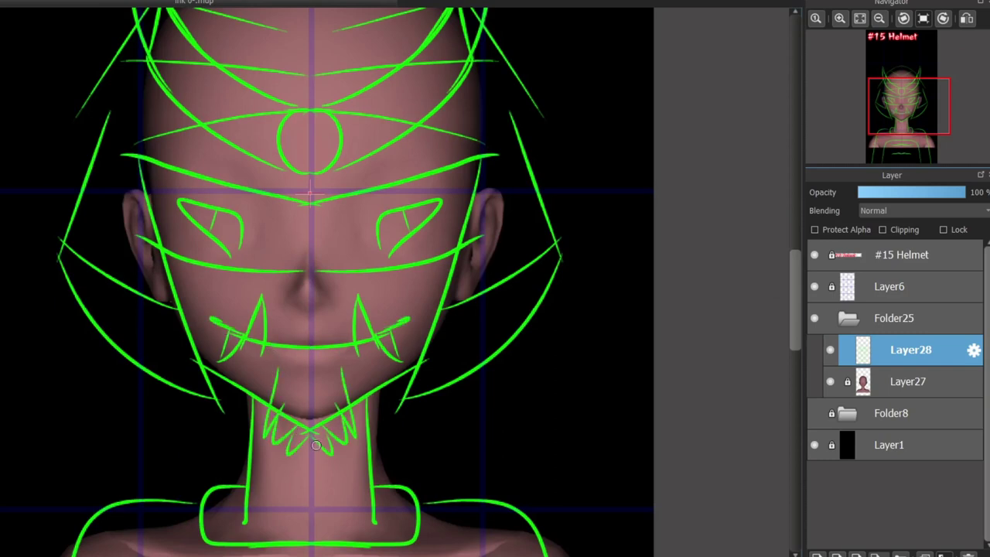
Sketch a small peak over the nose and long mirrored lines from the brow down past the mouth to the neck.
{"action": "scroll", "coordinate": [325, 310], "scroll_direction": "up", "scroll_amount": 3}
{"action": "left_click_drag", "start_coordinate": [275, 353], "coordinate": [311, 331]}
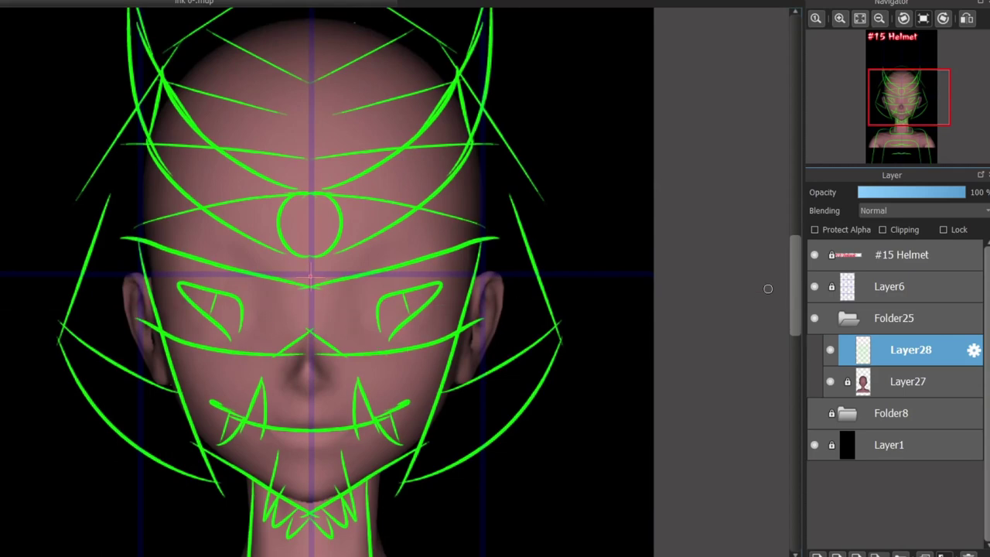
{"action": "scroll", "coordinate": [767, 287], "scroll_direction": "up", "scroll_amount": 9}
{"action": "scroll", "coordinate": [767, 248], "scroll_direction": "down", "scroll_amount": 3}
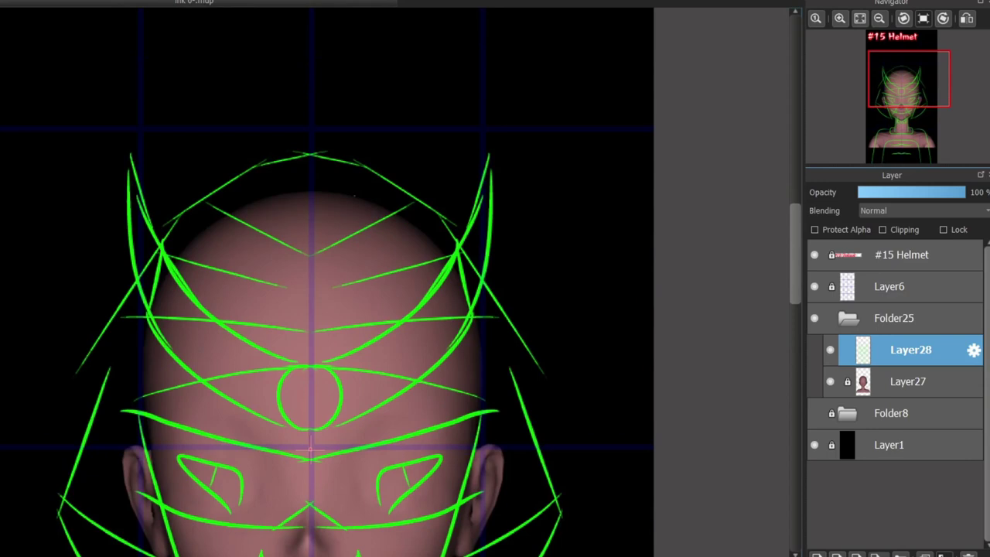
{"action": "scroll", "coordinate": [788, 285], "scroll_direction": "down", "scroll_amount": 9}
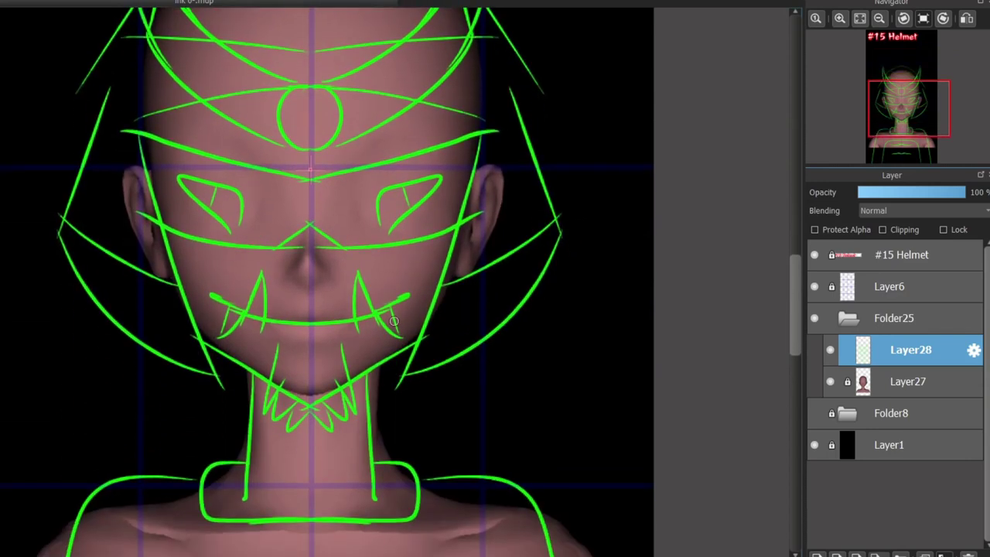
{"action": "mouse_move", "coordinate": [263, 377]}
{"action": "left_mouse_down"}
{"action": "mouse_move", "coordinate": [262, 311]}
{"action": "mouse_move", "coordinate": [261, 172]}
{"action": "left_mouse_up"}
{"action": "key", "text": "ctrl+z"}
{"action": "left_click_drag", "start_coordinate": [256, 372], "coordinate": [231, 162]}
{"action": "scroll", "coordinate": [786, 338], "scroll_direction": "down", "scroll_amount": 4}
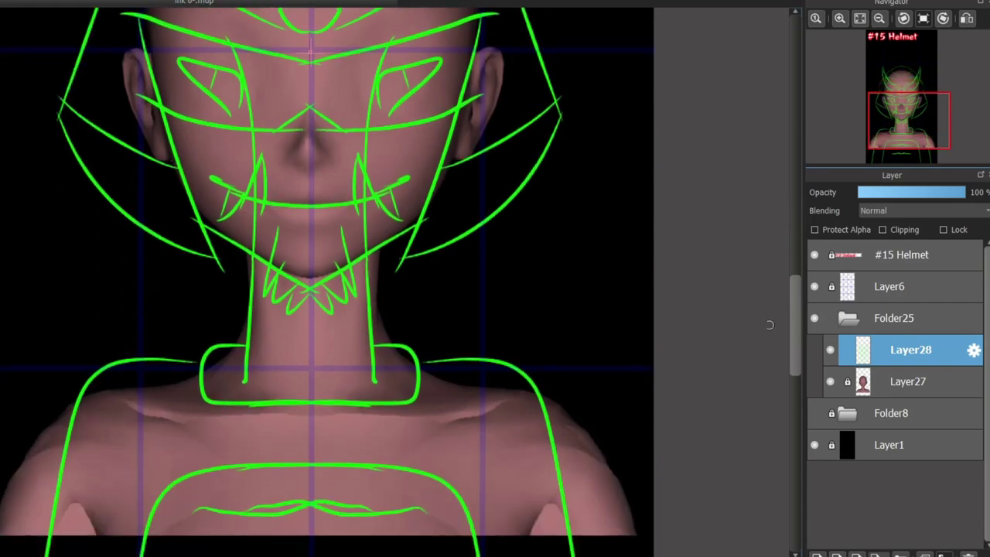
{"action": "key", "text": "ctrl+z"}
Add small branching detail lines to the side flaps and sketch pointed leaf-shaped fins beside the ears.
{"action": "mouse_move", "coordinate": [88, 164]}
{"action": "left_mouse_down"}
{"action": "mouse_move", "coordinate": [136, 176]}
{"action": "mouse_move", "coordinate": [126, 176]}
{"action": "left_mouse_up"}
{"action": "mouse_move", "coordinate": [125, 178]}
{"action": "left_mouse_down"}
{"action": "mouse_move", "coordinate": [145, 185]}
{"action": "mouse_move", "coordinate": [153, 166]}
{"action": "left_mouse_up"}
{"action": "left_click_drag", "start_coordinate": [147, 167], "coordinate": [171, 193]}
{"action": "scroll", "coordinate": [785, 368], "scroll_direction": "up", "scroll_amount": 8}
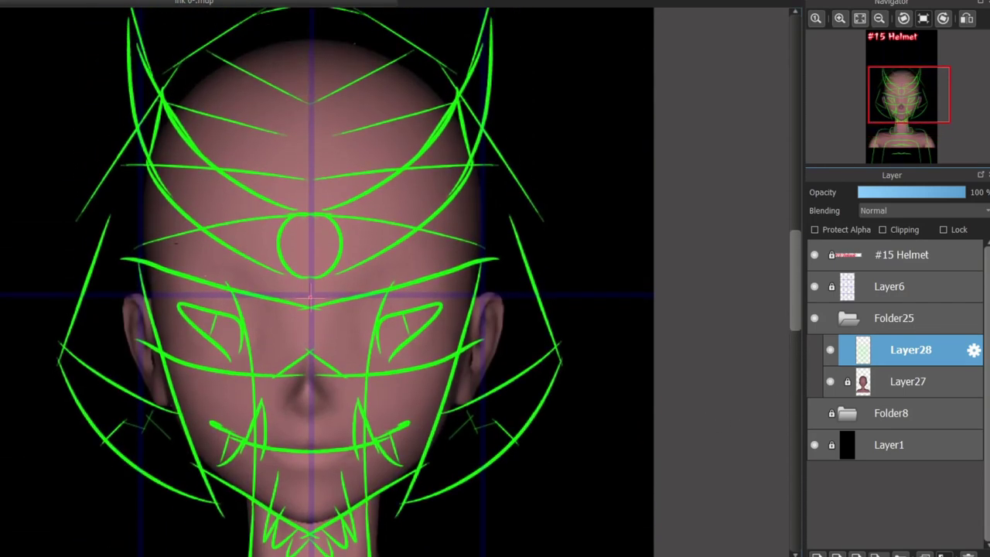
{"action": "mouse_move", "coordinate": [89, 204]}
{"action": "left_mouse_down"}
{"action": "mouse_move", "coordinate": [139, 266]}
{"action": "mouse_move", "coordinate": [86, 286]}
{"action": "mouse_move", "coordinate": [69, 227]}
{"action": "mouse_move", "coordinate": [91, 205]}
{"action": "mouse_move", "coordinate": [51, 232]}
{"action": "left_mouse_up"}
Sketch short mirrored diagonal lines joining the neck sides to the collar.
{"action": "scroll", "coordinate": [310, 298], "scroll_direction": "down", "scroll_amount": 10}
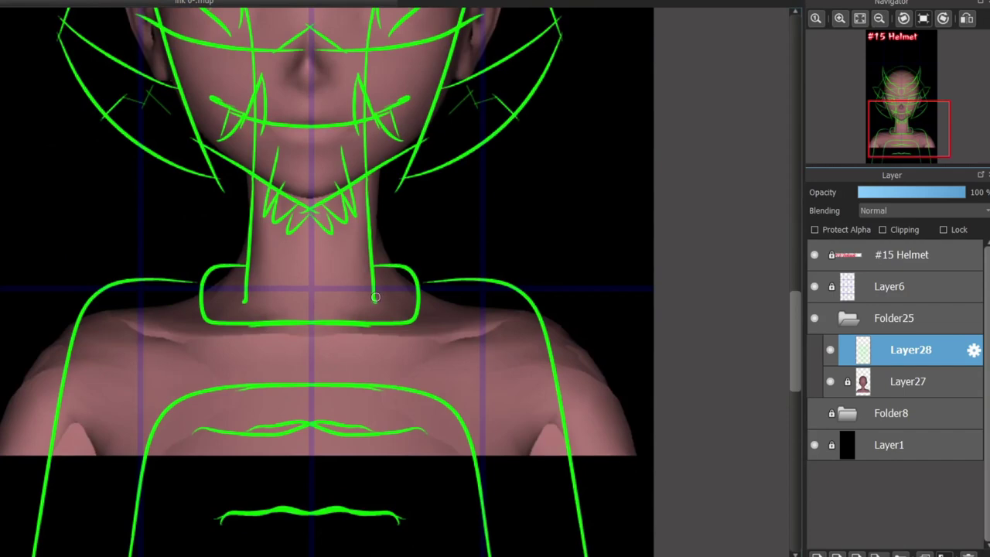
{"action": "left_click_drag", "start_coordinate": [374, 269], "coordinate": [395, 302]}
{"action": "left_click_drag", "start_coordinate": [371, 259], "coordinate": [396, 303]}
{"action": "left_click_drag", "start_coordinate": [795, 363], "coordinate": [795, 369]}
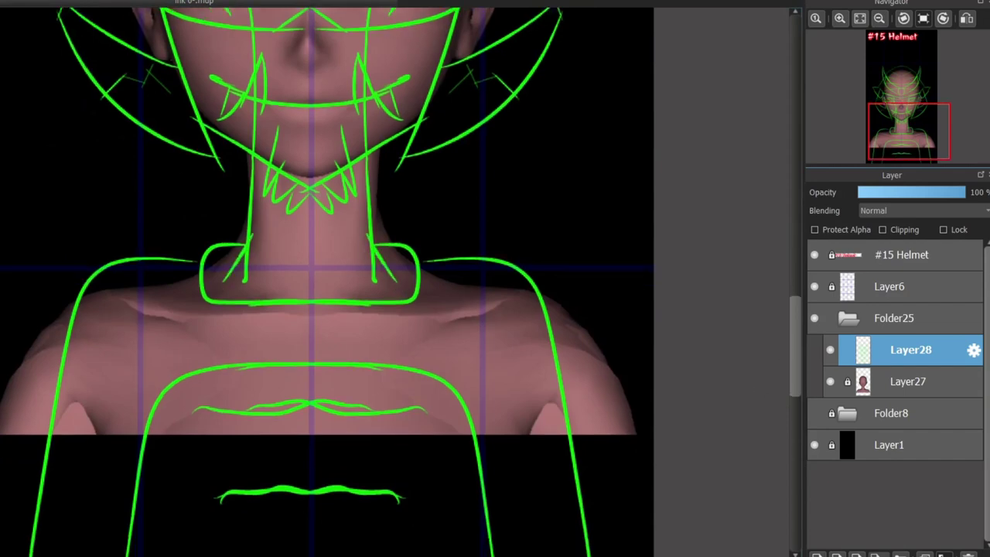
Sketch a mirrored pair of tilted rectangular plates outside the horns, with a wavy line inside each.
{"action": "scroll", "coordinate": [310, 392], "scroll_direction": "up", "scroll_amount": 10}
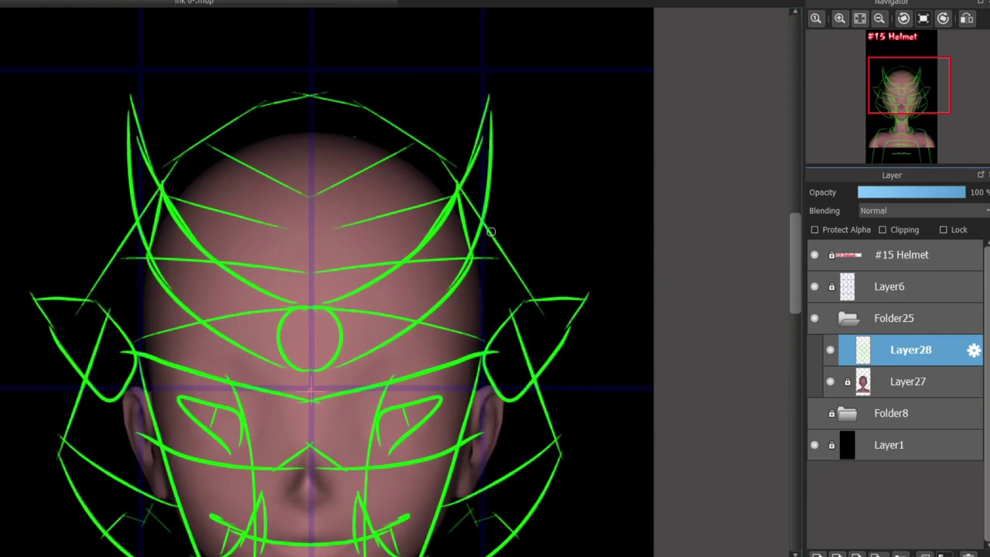
{"action": "left_click_drag", "start_coordinate": [492, 227], "coordinate": [564, 100]}
{"action": "key", "text": "ctrl+z"}
{"action": "mouse_move", "coordinate": [491, 240]}
{"action": "left_mouse_down"}
{"action": "mouse_move", "coordinate": [573, 61]}
{"action": "mouse_move", "coordinate": [616, 99]}
{"action": "left_mouse_up"}
{"action": "left_click_drag", "start_coordinate": [610, 104], "coordinate": [542, 239]}
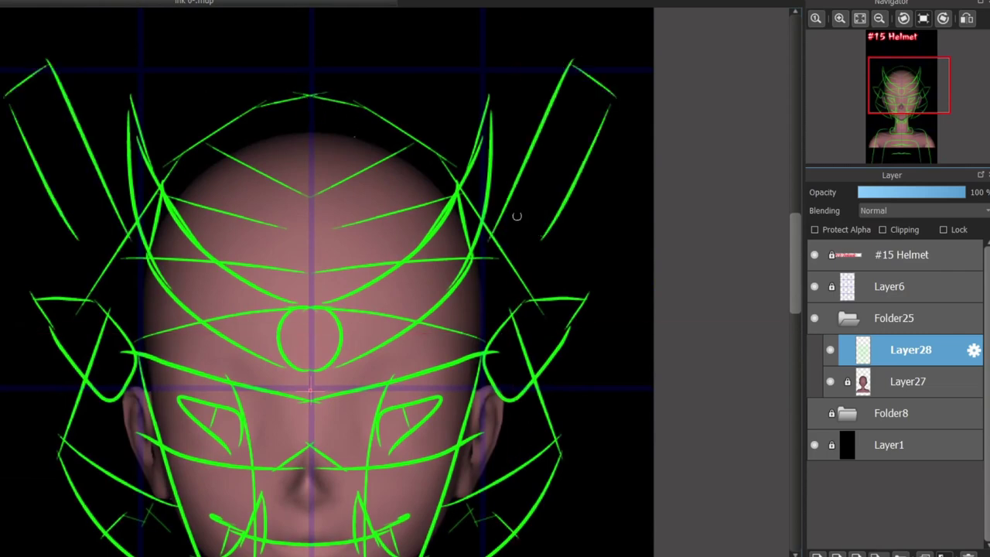
{"action": "left_click_drag", "start_coordinate": [509, 210], "coordinate": [542, 236]}
{"action": "left_click_drag", "start_coordinate": [577, 104], "coordinate": [541, 205]}
{"action": "scroll", "coordinate": [541, 205], "scroll_direction": "down", "scroll_amount": 3}
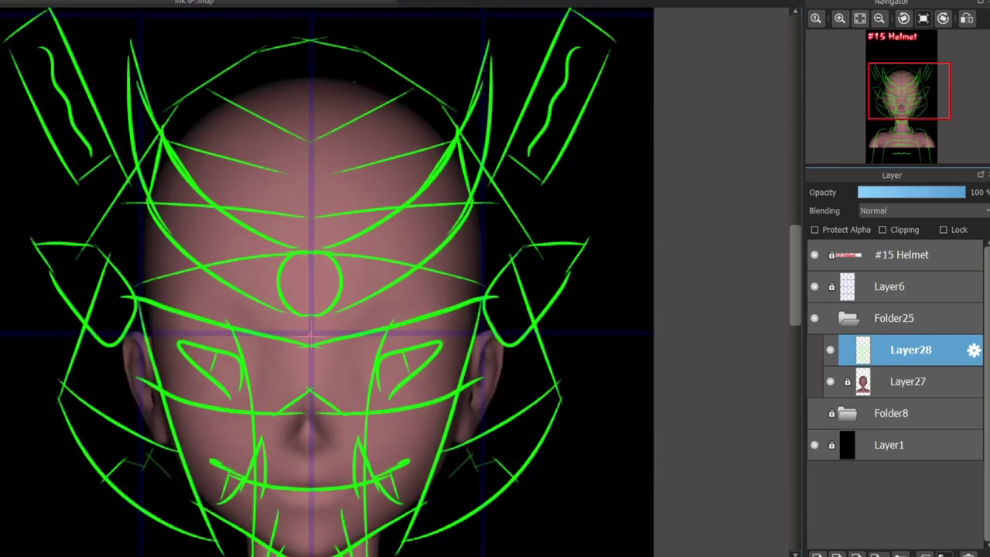
{"action": "scroll", "coordinate": [325, 278], "scroll_direction": "down", "scroll_amount": 6}
{"action": "scroll", "coordinate": [325, 278], "scroll_direction": "up", "scroll_amount": 5}
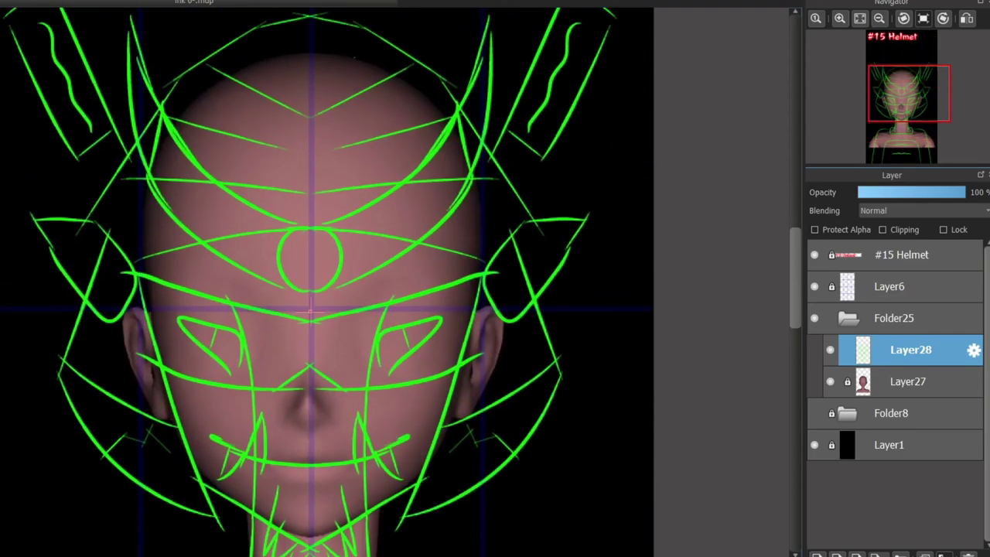
{"action": "scroll", "coordinate": [310, 297], "scroll_direction": "up", "scroll_amount": 3}
{"action": "scroll", "coordinate": [310, 297], "scroll_direction": "down", "scroll_amount": 3}
{"action": "scroll", "coordinate": [314, 225], "scroll_direction": "down", "scroll_amount": 1}
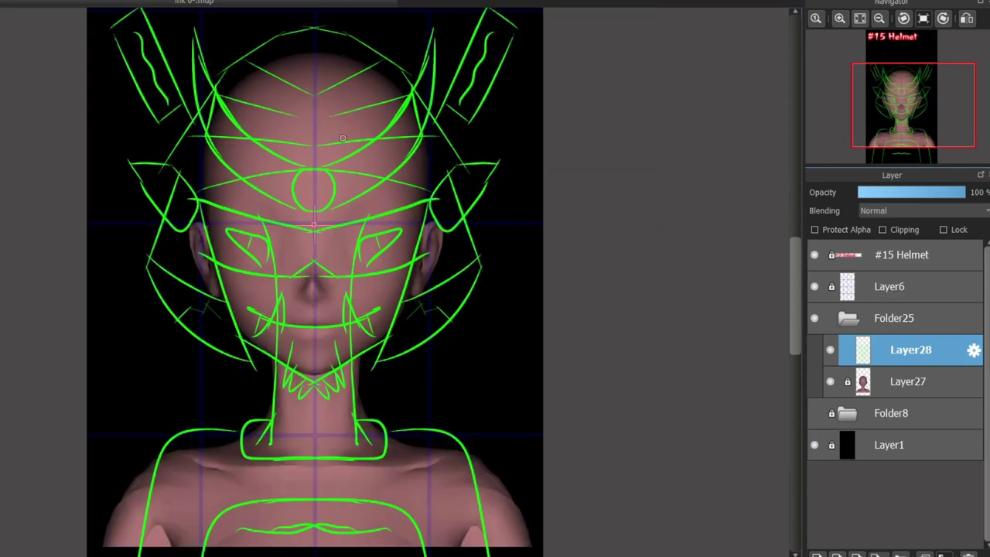
Sketch a zigzag crown shape on the upper forehead and a narrow spike above the central circle.
{"action": "scroll", "coordinate": [343, 137], "scroll_direction": "up", "scroll_amount": 2}
{"action": "mouse_move", "coordinate": [203, 161]}
{"action": "left_mouse_down"}
{"action": "mouse_move", "coordinate": [267, 92]}
{"action": "mouse_move", "coordinate": [287, 37]}
{"action": "left_mouse_up"}
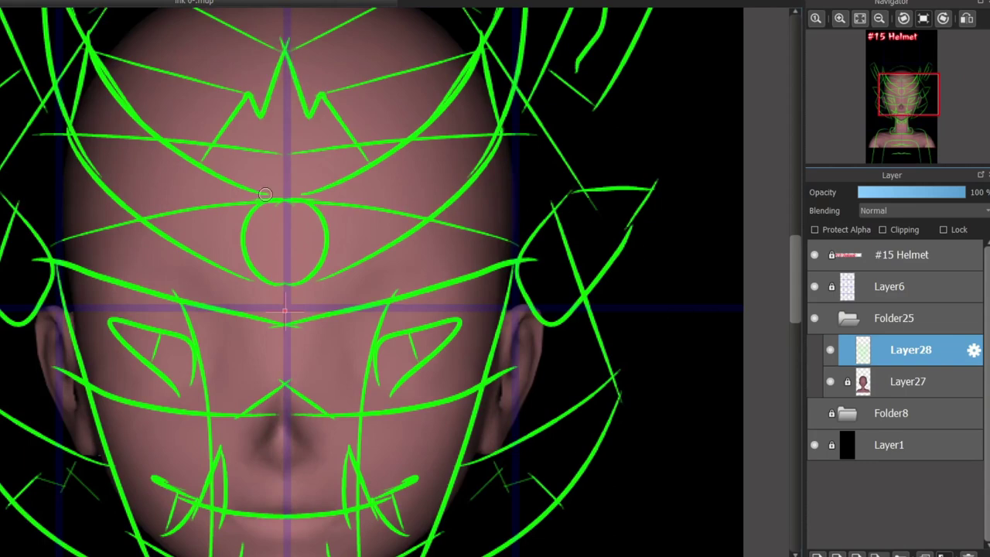
{"action": "scroll", "coordinate": [265, 194], "scroll_direction": "down", "scroll_amount": 2}
{"action": "scroll", "coordinate": [786, 309], "scroll_direction": "down", "scroll_amount": 3}
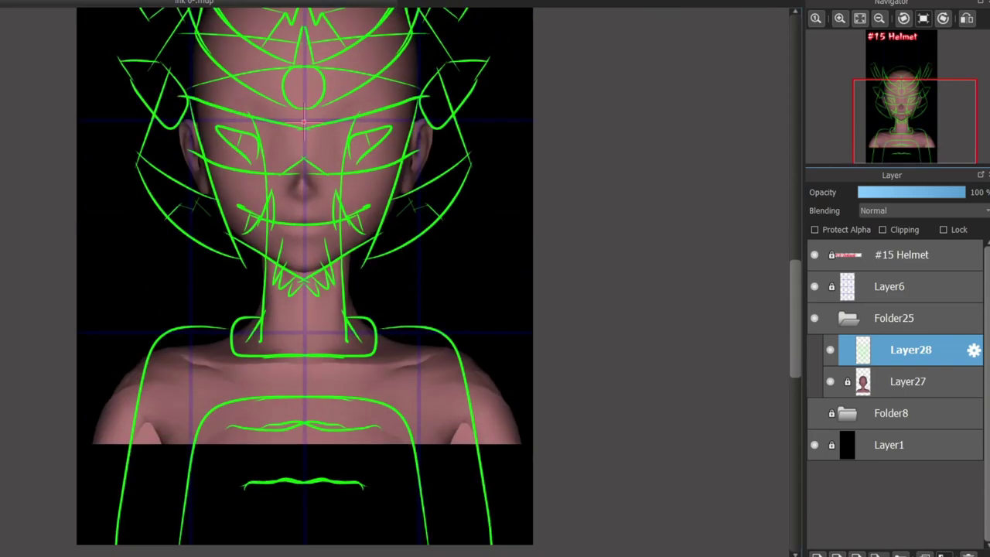
{"action": "scroll", "coordinate": [425, 247], "scroll_direction": "down", "scroll_amount": 2}
{"action": "scroll", "coordinate": [344, 354], "scroll_direction": "up", "scroll_amount": 1}
{"action": "left_click_drag", "start_coordinate": [291, 293], "coordinate": [470, 296]}
{"action": "left_click_drag", "start_coordinate": [477, 283], "coordinate": [520, 90]}
{"action": "key", "text": "ctrl+z"}
{"action": "key", "text": "ctrl+z"}
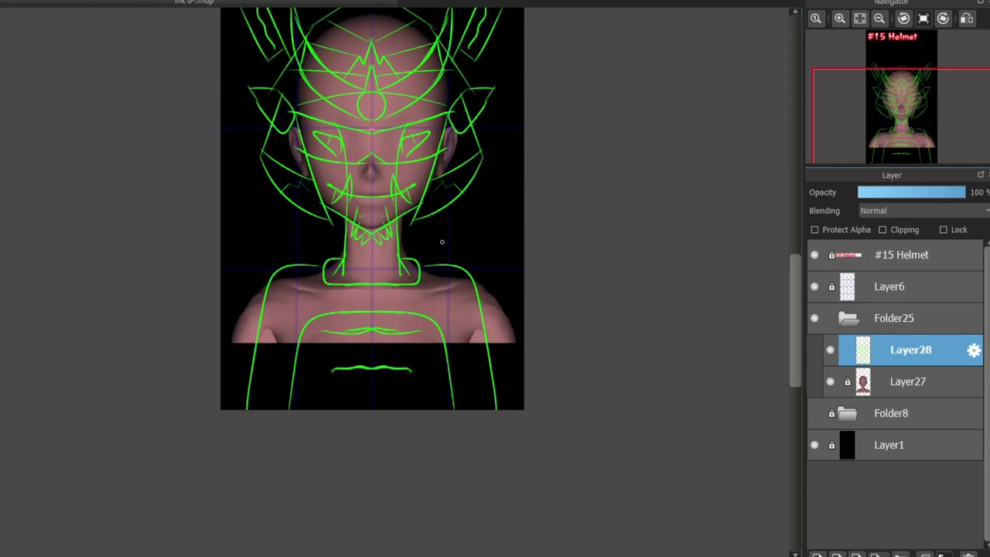
{"action": "left_click_drag", "start_coordinate": [397, 249], "coordinate": [518, 224]}
{"action": "key", "text": "ctrl+z"}
Lock the green sketch layer Layer28, and lower the opacity of both Layer28 and the head model layer Layer27.
{"action": "left_click", "coordinate": [830, 350]}
{"action": "left_click", "coordinate": [830, 350]}
{"action": "left_click", "coordinate": [830, 381]}
{"action": "left_click", "coordinate": [830, 381]}
{"action": "left_click", "coordinate": [943, 230]}
{"action": "left_click", "coordinate": [897, 192]}
{"action": "left_click", "coordinate": [909, 382]}
{"action": "left_click", "coordinate": [901, 193]}
Add a new layer, move Layer28 beneath it, and make the new layer active.
{"action": "left_click", "coordinate": [817, 555]}
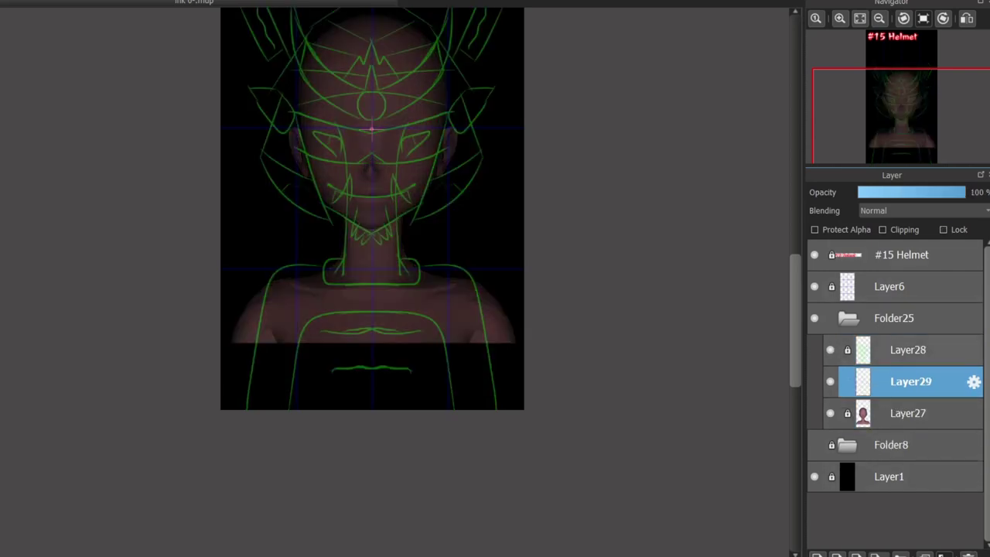
{"action": "left_click_drag", "start_coordinate": [908, 350], "coordinate": [907, 391]}
{"action": "left_click", "coordinate": [909, 350]}
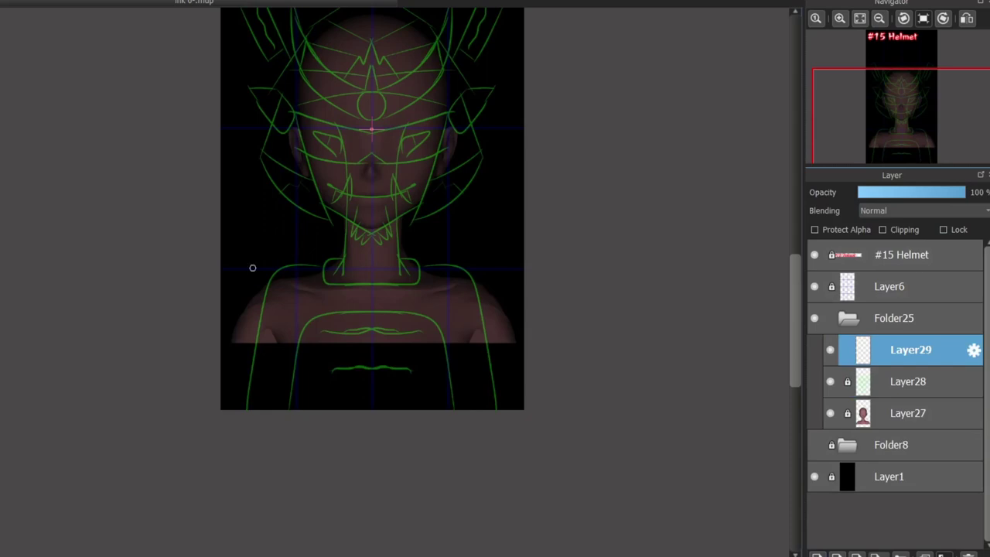
Ink the helmet's lower brow line and the arched line above it with mirrored white strokes.
{"action": "scroll", "coordinate": [367, 94], "scroll_direction": "up", "scroll_amount": 3}
{"action": "scroll", "coordinate": [363, 259], "scroll_direction": "down", "scroll_amount": 1}
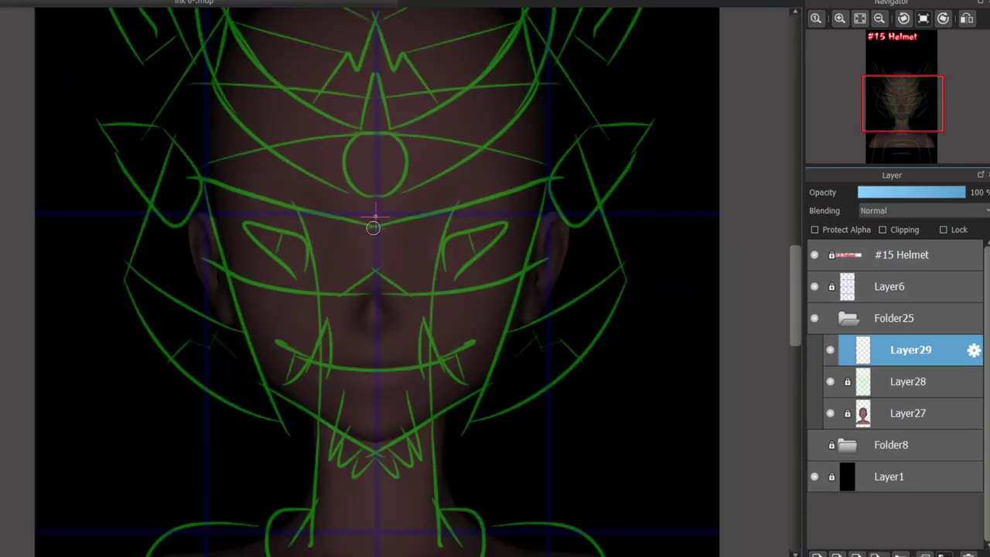
{"action": "left_click_drag", "start_coordinate": [373, 226], "coordinate": [545, 180]}
{"action": "scroll", "coordinate": [433, 261], "scroll_direction": "up", "scroll_amount": 1}
{"action": "key", "text": "ctrl+z"}
{"action": "mouse_move", "coordinate": [594, 142]}
{"action": "left_mouse_down"}
{"action": "mouse_move", "coordinate": [393, 203]}
{"action": "mouse_move", "coordinate": [356, 204]}
{"action": "left_mouse_up"}
{"action": "key", "text": "ctrl+z"}
{"action": "left_click_drag", "start_coordinate": [597, 141], "coordinate": [357, 204]}
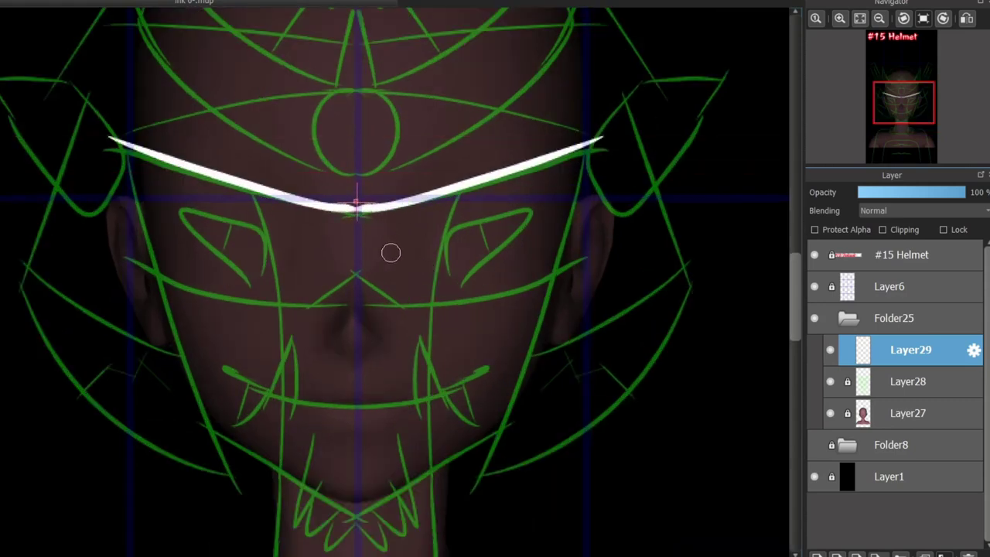
{"action": "mouse_move", "coordinate": [596, 142]}
{"action": "left_mouse_down"}
{"action": "mouse_move", "coordinate": [376, 85]}
{"action": "mouse_move", "coordinate": [608, 132]}
{"action": "left_mouse_up"}
{"action": "key", "text": "ctrl+z"}
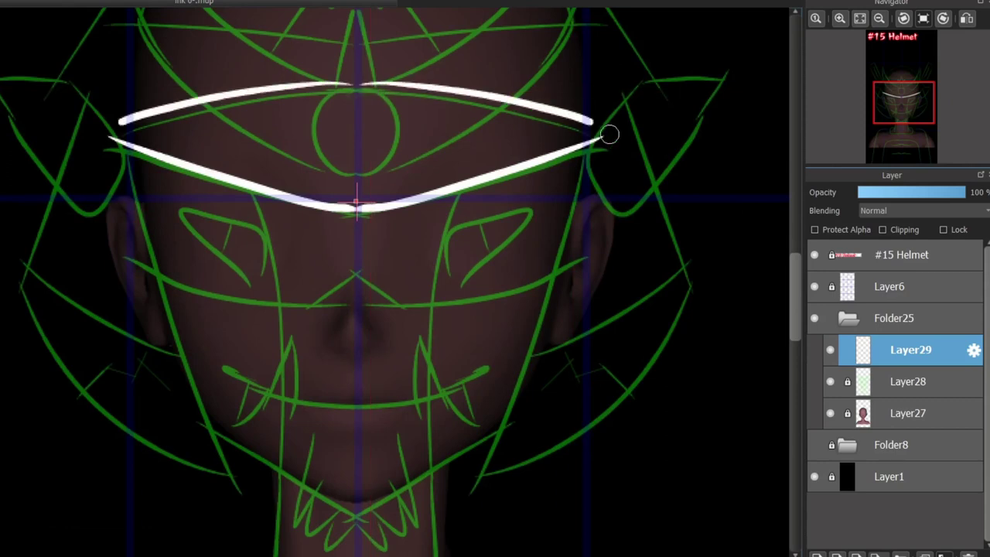
Ink the outlines of the pointed ear fins in white, starting from the outer ends of the brow lines.
{"action": "mouse_move", "coordinate": [651, 85]}
{"action": "left_mouse_down"}
{"action": "mouse_move", "coordinate": [616, 201]}
{"action": "mouse_move", "coordinate": [696, 148]}
{"action": "mouse_move", "coordinate": [595, 159]}
{"action": "mouse_move", "coordinate": [630, 219]}
{"action": "mouse_move", "coordinate": [723, 120]}
{"action": "left_mouse_up"}
{"action": "key", "text": "ctrl+z"}
{"action": "left_click", "coordinate": [657, 110]}
{"action": "key", "text": "ctrl+z"}
{"action": "mouse_move", "coordinate": [612, 116]}
{"action": "left_mouse_down"}
{"action": "mouse_move", "coordinate": [727, 105]}
{"action": "mouse_move", "coordinate": [654, 178]}
{"action": "left_mouse_up"}
Ink the sides of the face opening with the side flaps' lower edges, and the curve across the nose, in white.
{"action": "mouse_move", "coordinate": [591, 167]}
{"action": "left_mouse_down"}
{"action": "mouse_move", "coordinate": [524, 327]}
{"action": "mouse_move", "coordinate": [503, 457]}
{"action": "mouse_move", "coordinate": [689, 290]}
{"action": "left_mouse_up"}
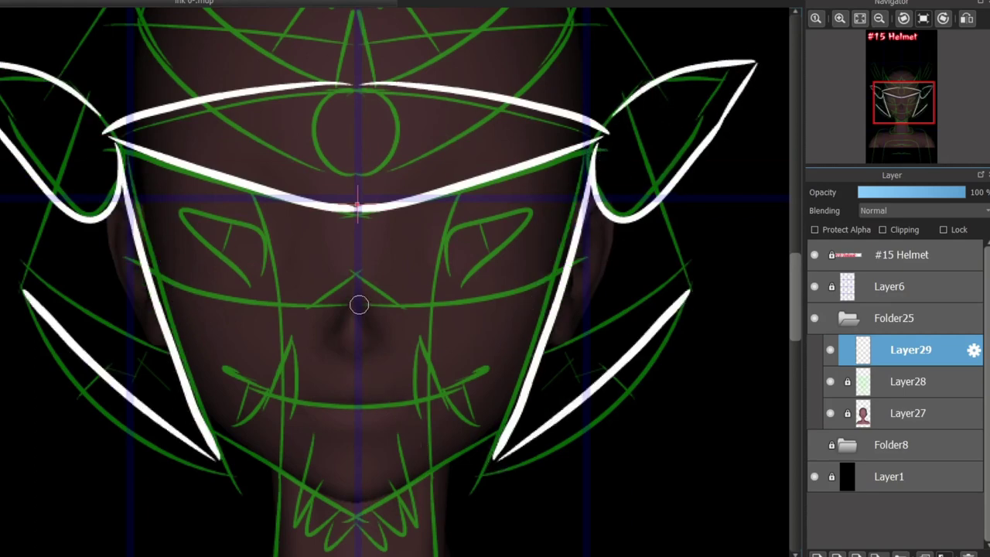
{"action": "mouse_move", "coordinate": [359, 306]}
{"action": "left_mouse_down"}
{"action": "mouse_move", "coordinate": [544, 276]}
{"action": "mouse_move", "coordinate": [420, 310]}
{"action": "mouse_move", "coordinate": [361, 314]}
{"action": "left_mouse_up"}
{"action": "key", "text": "ctrl+z"}
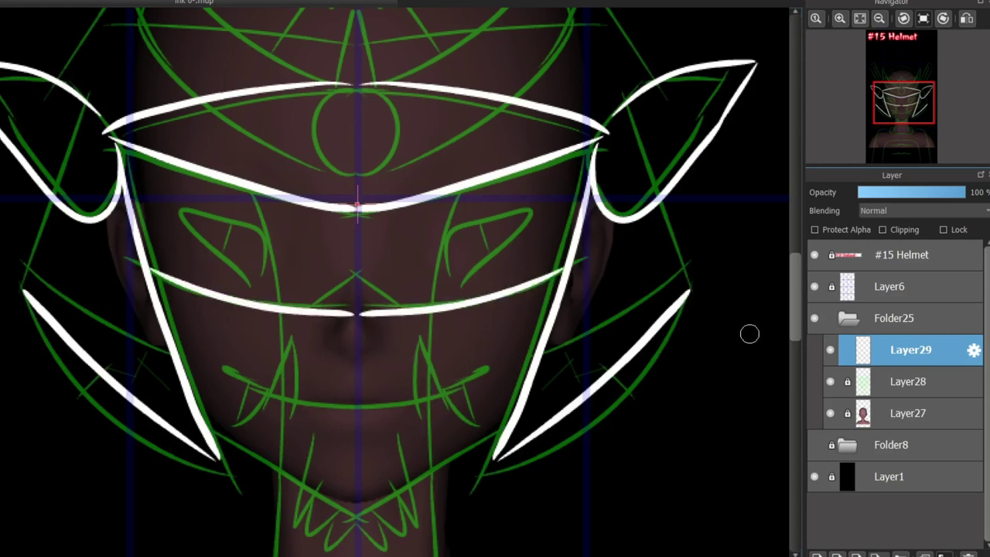
Ink the beard-like chin piece in white with its pointed tufts, central tip and upper edge.
{"action": "scroll", "coordinate": [783, 292], "scroll_direction": "down", "scroll_amount": 3}
{"action": "mouse_move", "coordinate": [400, 267]}
{"action": "left_mouse_down"}
{"action": "mouse_move", "coordinate": [413, 376]}
{"action": "mouse_move", "coordinate": [398, 390]}
{"action": "mouse_move", "coordinate": [357, 357]}
{"action": "mouse_move", "coordinate": [373, 404]}
{"action": "left_mouse_up"}
{"action": "key", "text": "ctrl+z"}
{"action": "key", "text": "ctrl+z"}
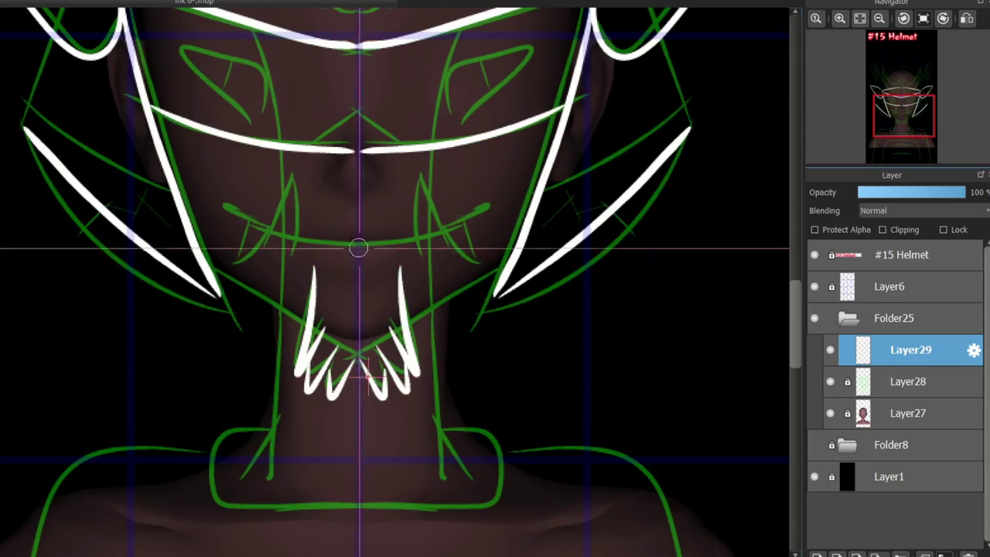
{"action": "left_click", "coordinate": [356, 151], "text": "ctrl"}
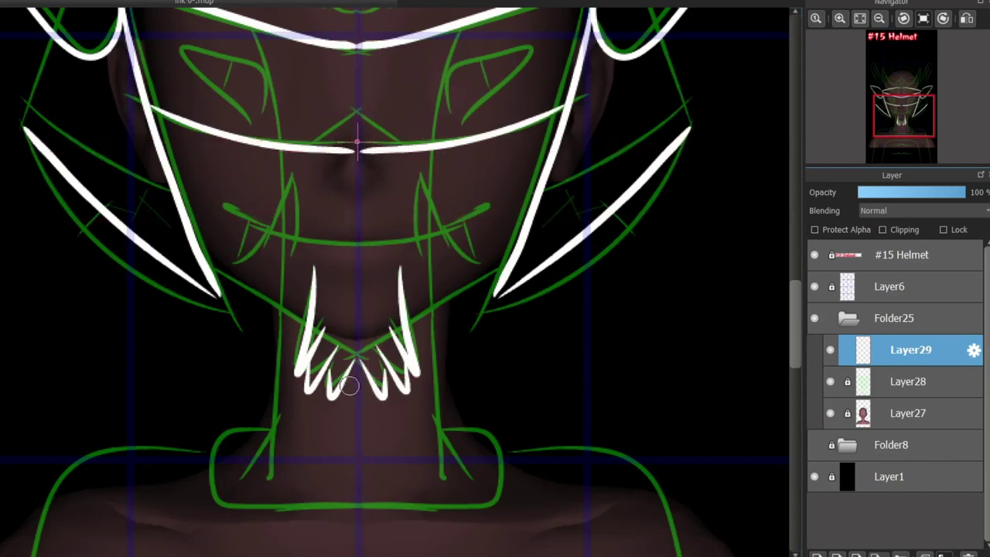
{"action": "mouse_move", "coordinate": [353, 384]}
{"action": "left_mouse_down"}
{"action": "mouse_move", "coordinate": [363, 395]}
{"action": "mouse_move", "coordinate": [357, 408]}
{"action": "left_mouse_up"}
{"action": "left_click_drag", "start_coordinate": [339, 260], "coordinate": [351, 259]}
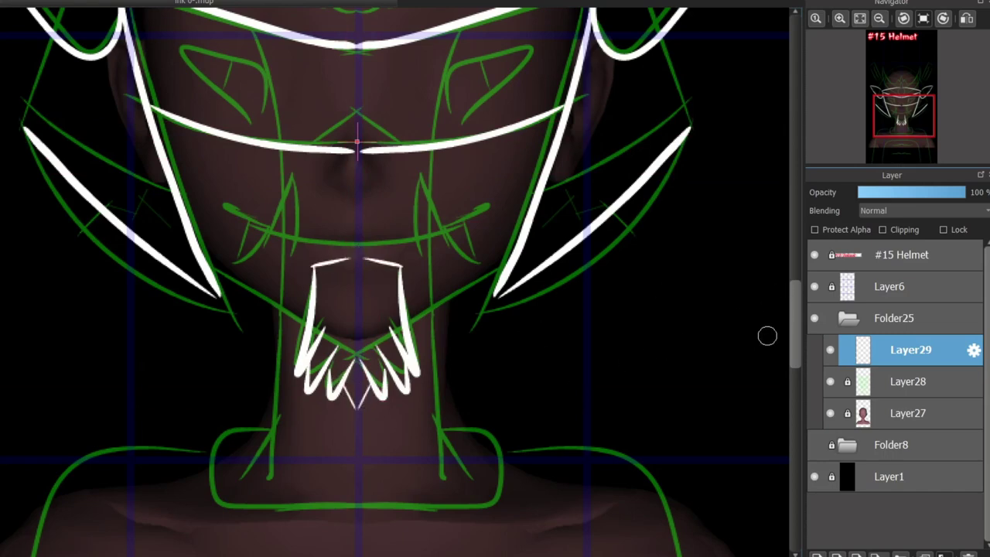
Add a new layer above Layer29, reduce Layer29's opacity to 40%, and make the new layer active.
{"action": "mouse_move", "coordinate": [794, 320]}
{"action": "left_mouse_down"}
{"action": "mouse_move", "coordinate": [795, 342]}
{"action": "mouse_move", "coordinate": [795, 260]}
{"action": "left_mouse_up"}
{"action": "scroll", "coordinate": [394, 298], "scroll_direction": "up", "scroll_amount": 2}
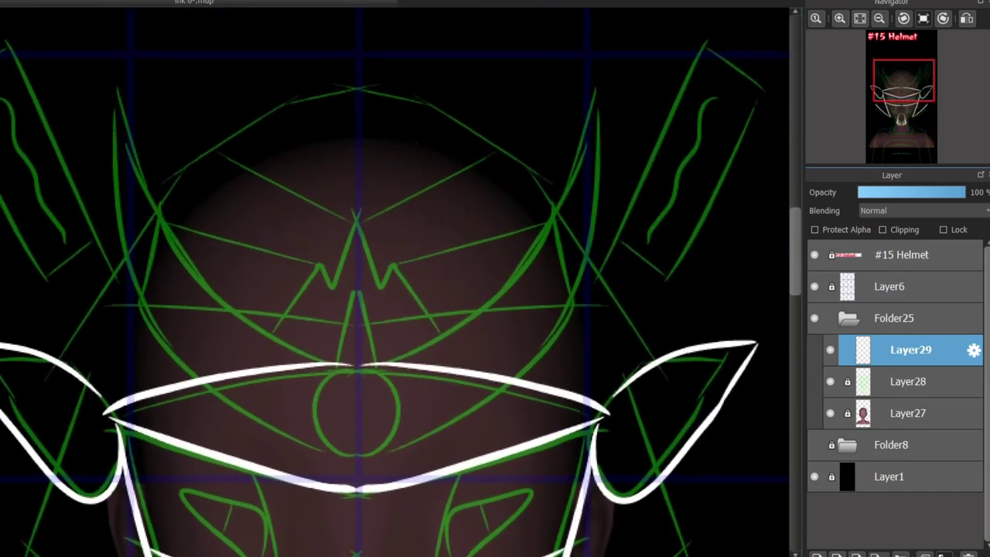
{"action": "scroll", "coordinate": [782, 276], "scroll_direction": "down", "scroll_amount": 3}
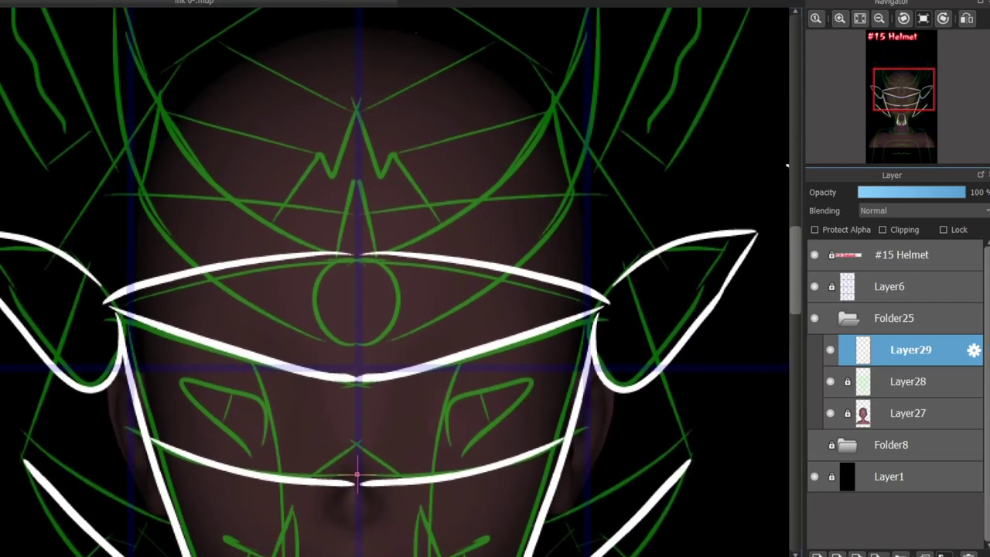
{"action": "scroll", "coordinate": [783, 287], "scroll_direction": "down", "scroll_amount": 3}
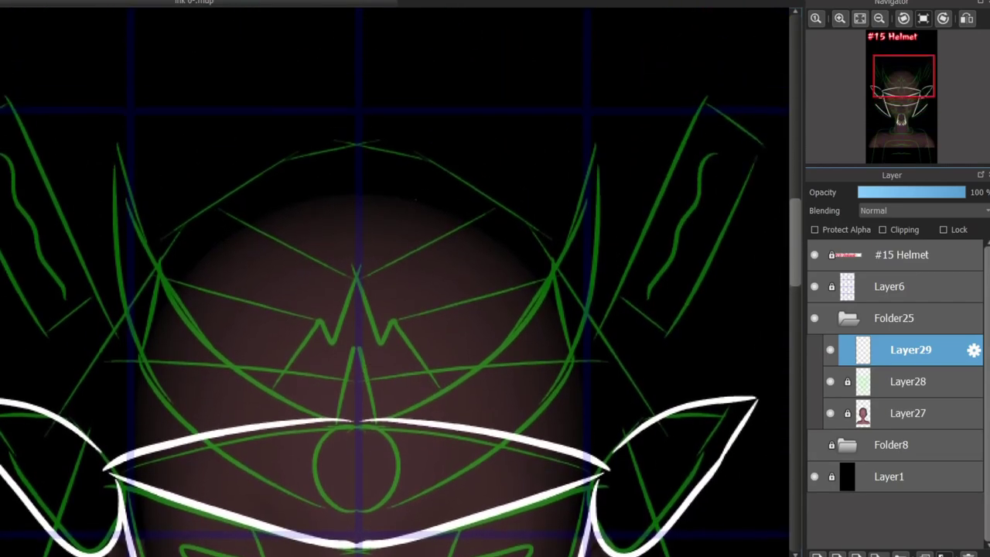
{"action": "scroll", "coordinate": [755, 301], "scroll_direction": "down", "scroll_amount": 3}
{"action": "left_click", "coordinate": [817, 555]}
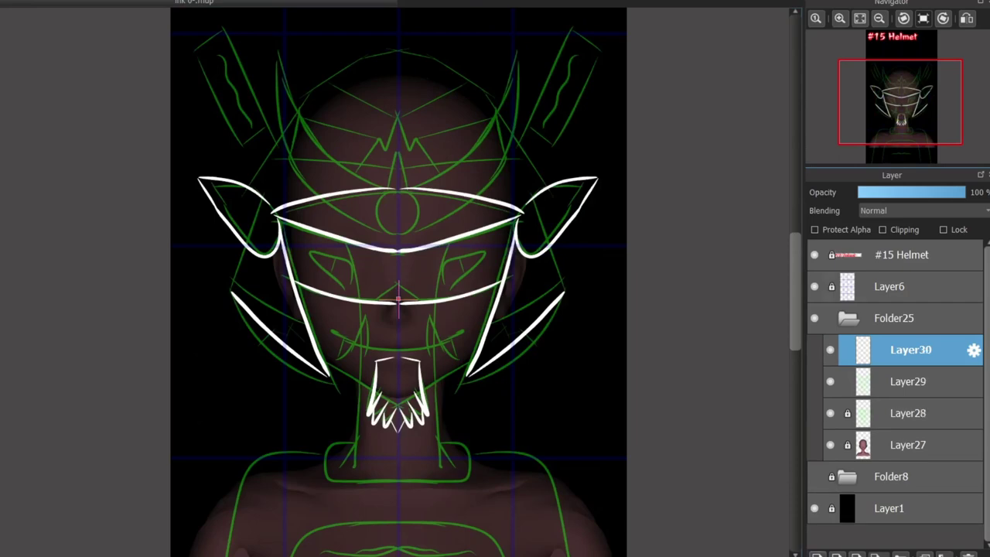
{"action": "left_click", "coordinate": [910, 382]}
{"action": "left_click", "coordinate": [921, 192]}
{"action": "left_click", "coordinate": [910, 350]}
Ink the forehead gem and the two crescent horns sweeping up from it in mirrored white strokes.
{"action": "scroll", "coordinate": [399, 298], "scroll_direction": "up", "scroll_amount": 5}
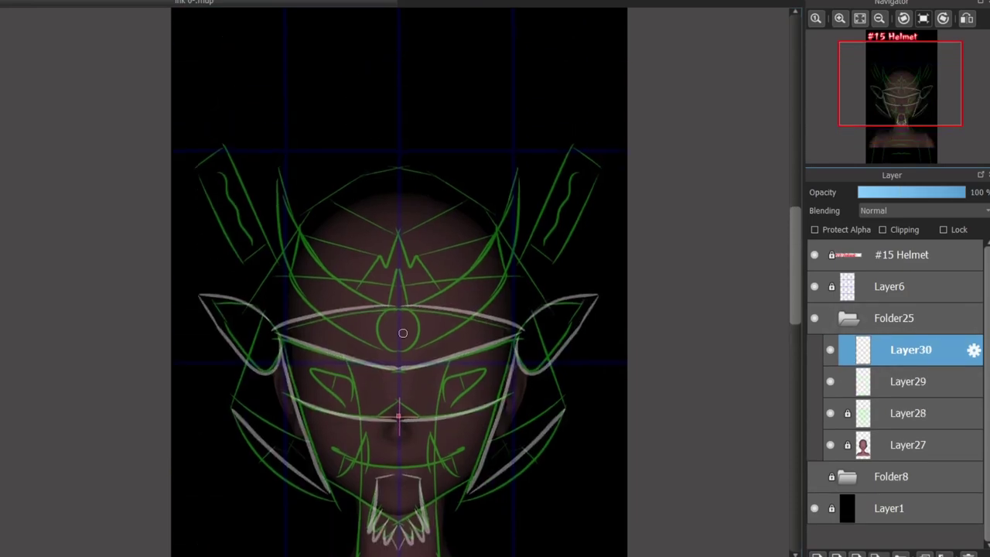
{"action": "mouse_move", "coordinate": [387, 338]}
{"action": "left_mouse_down"}
{"action": "mouse_move", "coordinate": [451, 426]}
{"action": "mouse_move", "coordinate": [380, 483]}
{"action": "mouse_move", "coordinate": [440, 393]}
{"action": "mouse_move", "coordinate": [385, 477]}
{"action": "left_mouse_up"}
{"action": "key", "text": "ctrl+z"}
{"action": "key", "text": "ctrl+z"}
{"action": "scroll", "coordinate": [491, 278], "scroll_direction": "down", "scroll_amount": 4}
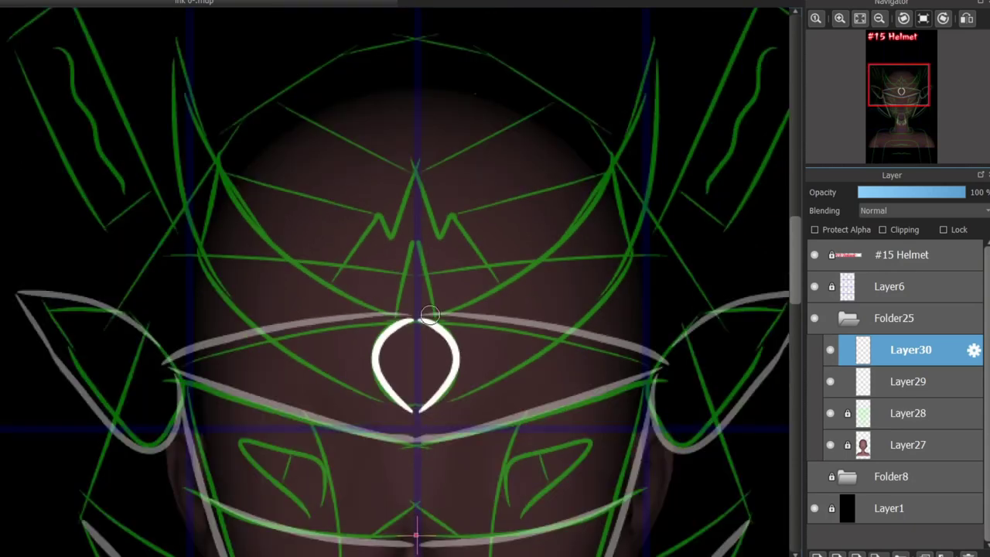
{"action": "mouse_move", "coordinate": [421, 313]}
{"action": "left_mouse_down"}
{"action": "mouse_move", "coordinate": [681, 110]}
{"action": "mouse_move", "coordinate": [550, 241]}
{"action": "mouse_move", "coordinate": [664, 58]}
{"action": "mouse_move", "coordinate": [671, 210]}
{"action": "mouse_move", "coordinate": [656, 176]}
{"action": "left_mouse_up"}
{"action": "key", "text": "ctrl+z"}
{"action": "mouse_move", "coordinate": [425, 417]}
{"action": "left_mouse_down"}
{"action": "mouse_move", "coordinate": [658, 197]}
{"action": "mouse_move", "coordinate": [446, 393]}
{"action": "left_mouse_up"}
{"action": "key", "text": "ctrl+z"}
Ink the zigzag crest peak and the small triangle above the gem in white.
{"action": "mouse_move", "coordinate": [350, 283]}
{"action": "left_mouse_down"}
{"action": "mouse_move", "coordinate": [391, 236]}
{"action": "mouse_move", "coordinate": [415, 166]}
{"action": "left_mouse_up"}
{"action": "scroll", "coordinate": [414, 166], "scroll_direction": "up", "scroll_amount": 3}
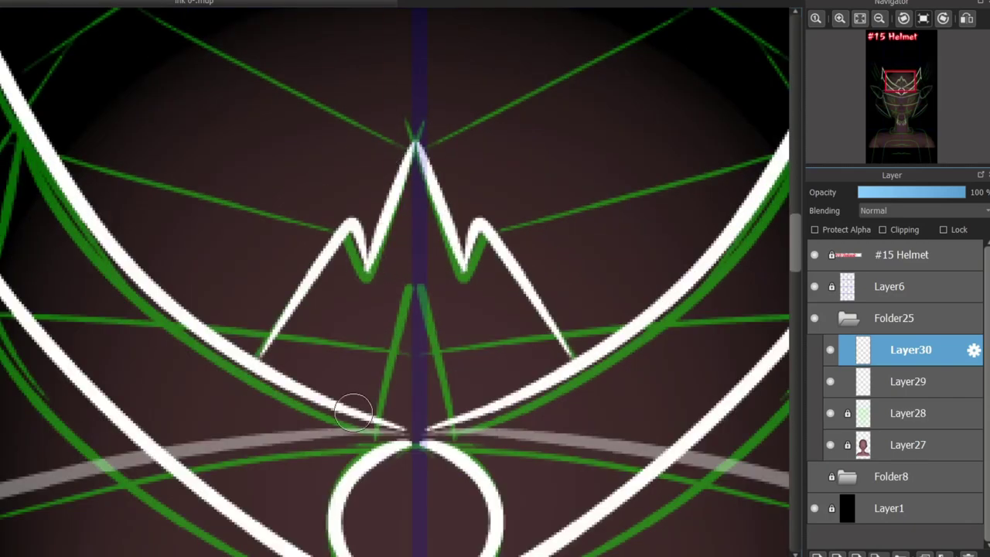
{"action": "left_click_drag", "start_coordinate": [347, 409], "coordinate": [414, 280]}
{"action": "scroll", "coordinate": [406, 196], "scroll_direction": "down", "scroll_amount": 3}
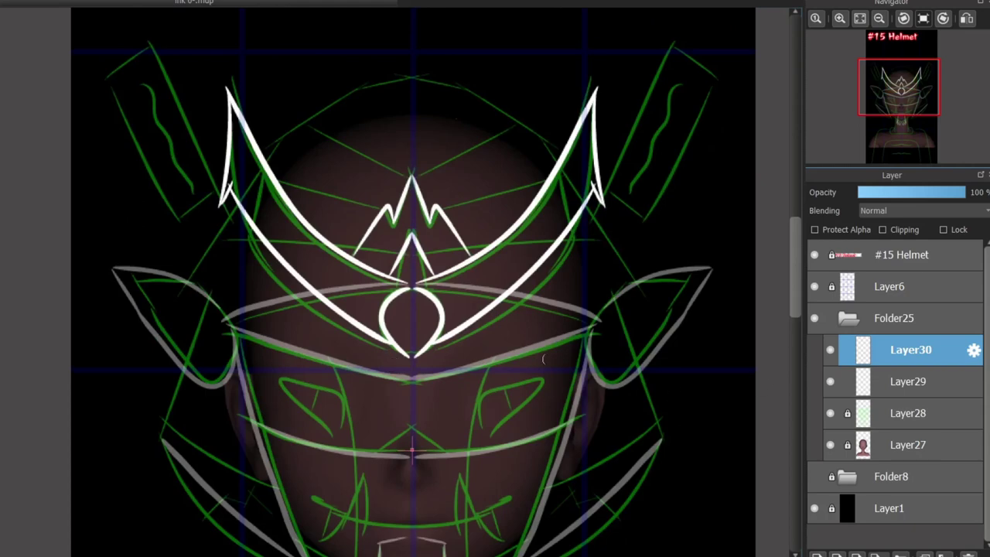
Erase the part of the brow arch on Layer29 that lies between the crescent horns.
{"action": "left_click", "coordinate": [909, 382]}
{"action": "scroll", "coordinate": [403, 364], "scroll_direction": "up", "scroll_amount": 3}
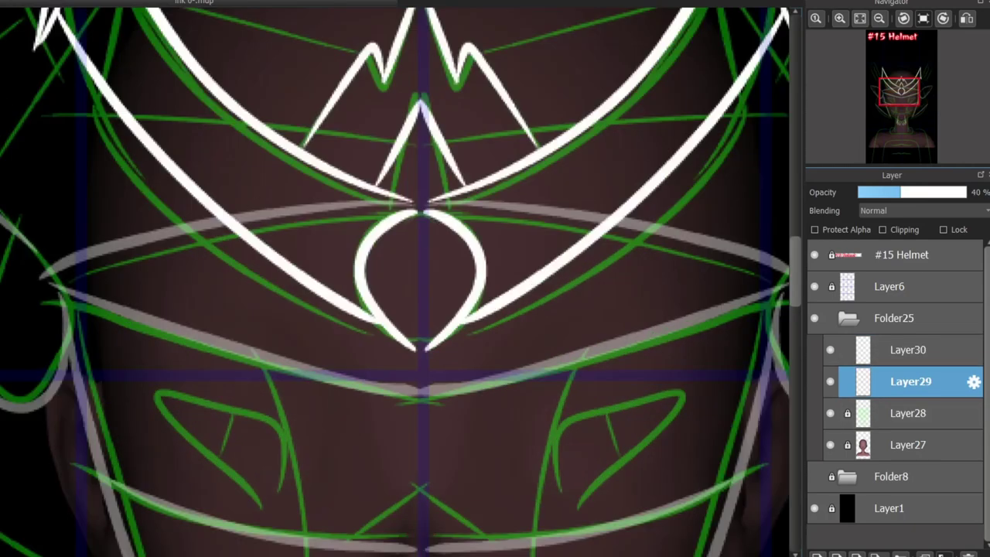
{"action": "mouse_move", "coordinate": [246, 226]}
{"action": "left_mouse_down"}
{"action": "mouse_move", "coordinate": [243, 211]}
{"action": "mouse_move", "coordinate": [280, 225]}
{"action": "mouse_move", "coordinate": [325, 206]}
{"action": "mouse_move", "coordinate": [601, 209]}
{"action": "mouse_move", "coordinate": [619, 220]}
{"action": "left_mouse_up"}
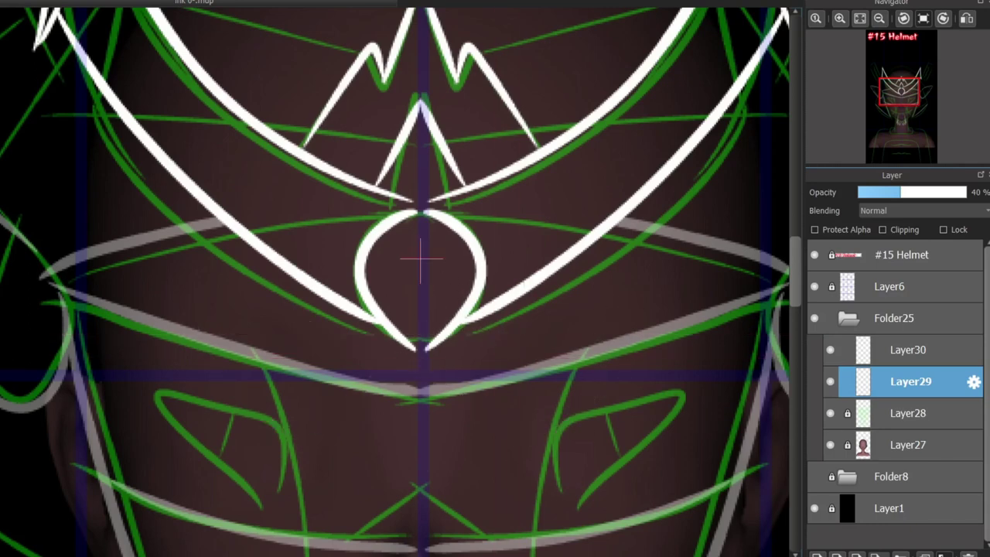
{"action": "scroll", "coordinate": [442, 333], "scroll_direction": "down", "scroll_amount": 2}
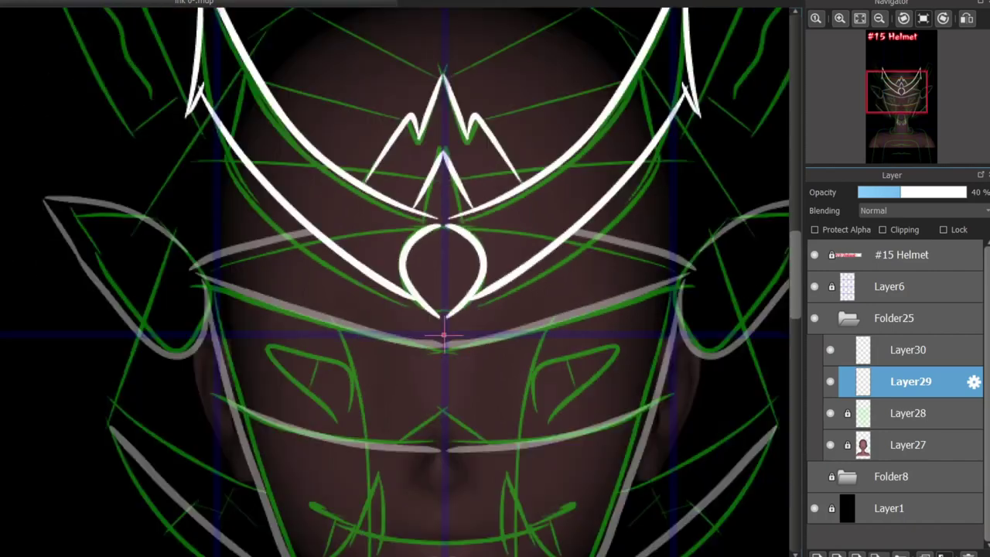
Restore Layer29's opacity to 100% and merge Layer30 into it.
{"action": "left_click_drag", "start_coordinate": [902, 192], "coordinate": [968, 192]}
{"action": "left_click", "coordinate": [831, 350]}
{"action": "left_click", "coordinate": [830, 350]}
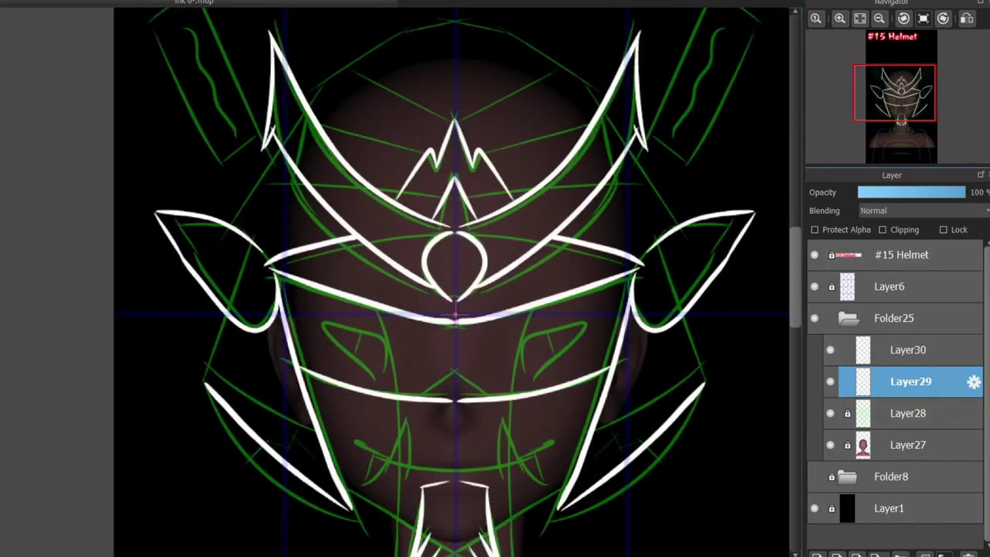
{"action": "left_click", "coordinate": [912, 350]}
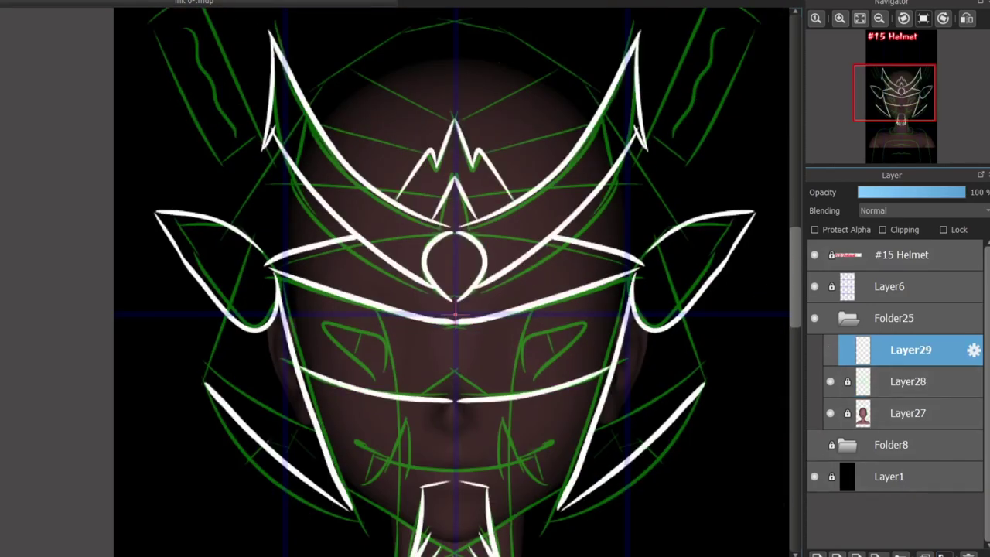
Add a new layer beneath Layer29, lower Layer29's opacity, and make the new layer active.
{"action": "scroll", "coordinate": [455, 278], "scroll_direction": "down", "scroll_amount": 3}
{"action": "left_click_drag", "start_coordinate": [910, 351], "coordinate": [911, 391]}
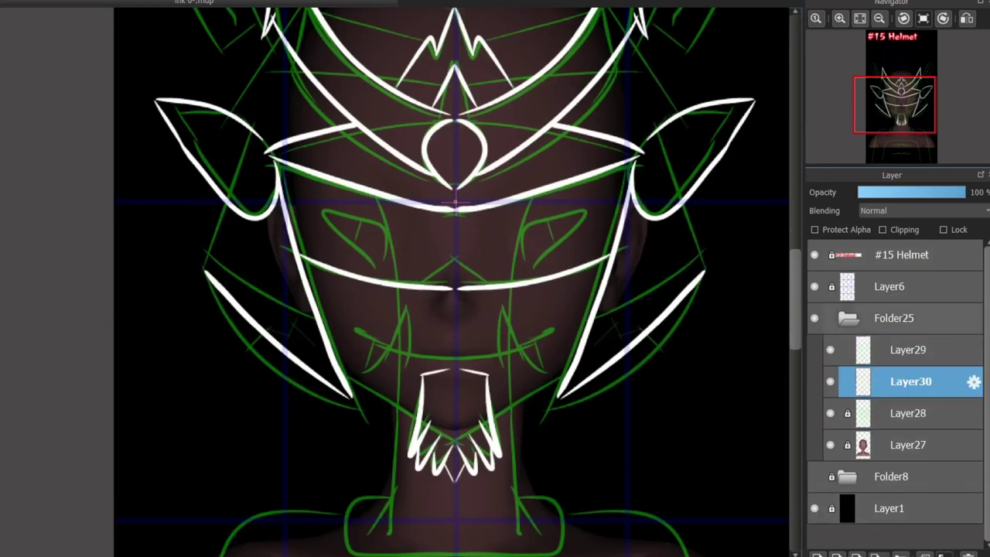
{"action": "left_click", "coordinate": [910, 350]}
{"action": "left_click", "coordinate": [910, 192]}
{"action": "left_click", "coordinate": [928, 192]}
{"action": "left_click", "coordinate": [911, 381]}
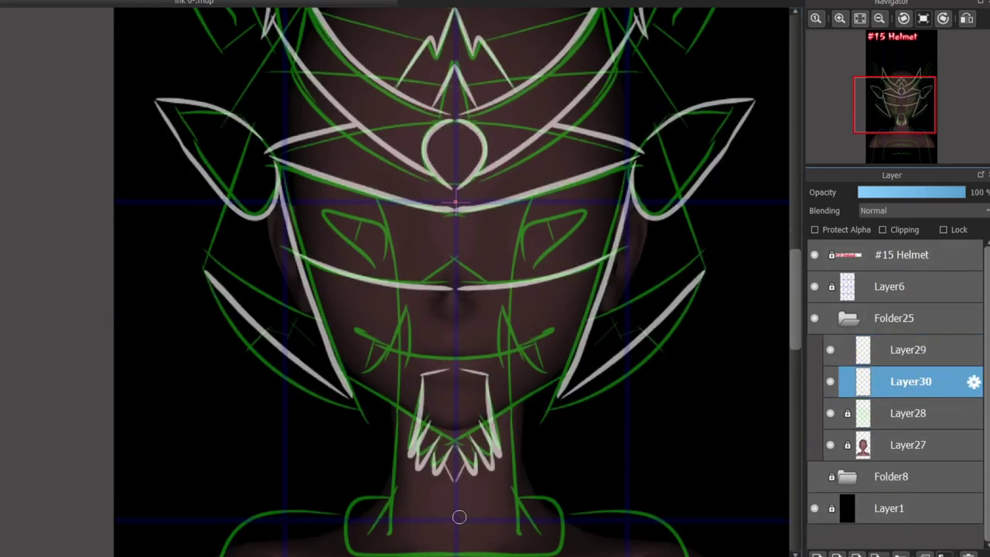
Ink the jaw lines in white from the bottom of the face opening towards the chin piece.
{"action": "scroll", "coordinate": [459, 517], "scroll_direction": "up", "scroll_amount": 2}
{"action": "mouse_move", "coordinate": [233, 236]}
{"action": "left_mouse_down"}
{"action": "mouse_move", "coordinate": [385, 338]}
{"action": "mouse_move", "coordinate": [374, 322]}
{"action": "left_mouse_up"}
{"action": "key", "text": "ctrl+z"}
{"action": "key", "text": "ctrl+z"}
{"action": "scroll", "coordinate": [737, 329], "scroll_direction": "down", "scroll_amount": 3}
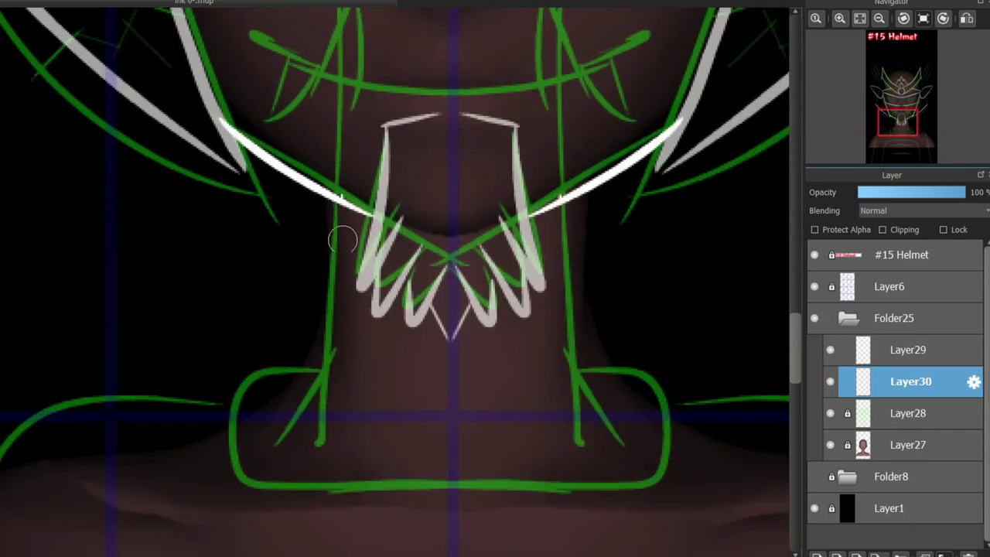
Ink the curved sides of the neck and the rounded collar around its base in white.
{"action": "left_click_drag", "start_coordinate": [340, 198], "coordinate": [284, 418]}
{"action": "left_click_drag", "start_coordinate": [309, 370], "coordinate": [240, 422]}
{"action": "key", "text": "ctrl+z"}
{"action": "left_click_drag", "start_coordinate": [306, 368], "coordinate": [408, 469]}
{"action": "scroll", "coordinate": [251, 446], "scroll_direction": "down", "scroll_amount": 3}
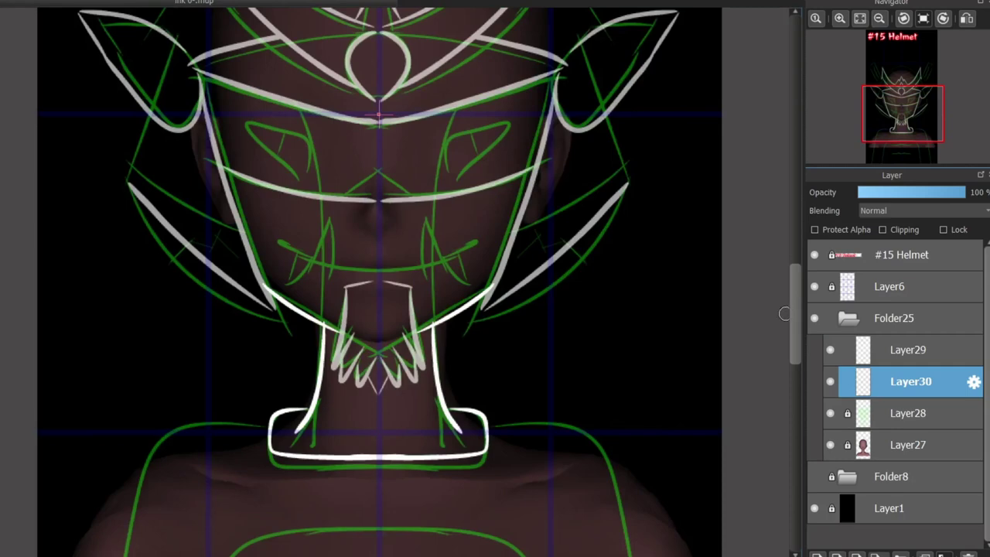
Ink the outer shoulder and arm outlines and the chest panel outline in white.
{"action": "scroll", "coordinate": [784, 340], "scroll_direction": "down", "scroll_amount": 3}
{"action": "scroll", "coordinate": [497, 316], "scroll_direction": "down", "scroll_amount": 2}
{"action": "left_click_drag", "start_coordinate": [344, 258], "coordinate": [244, 539]}
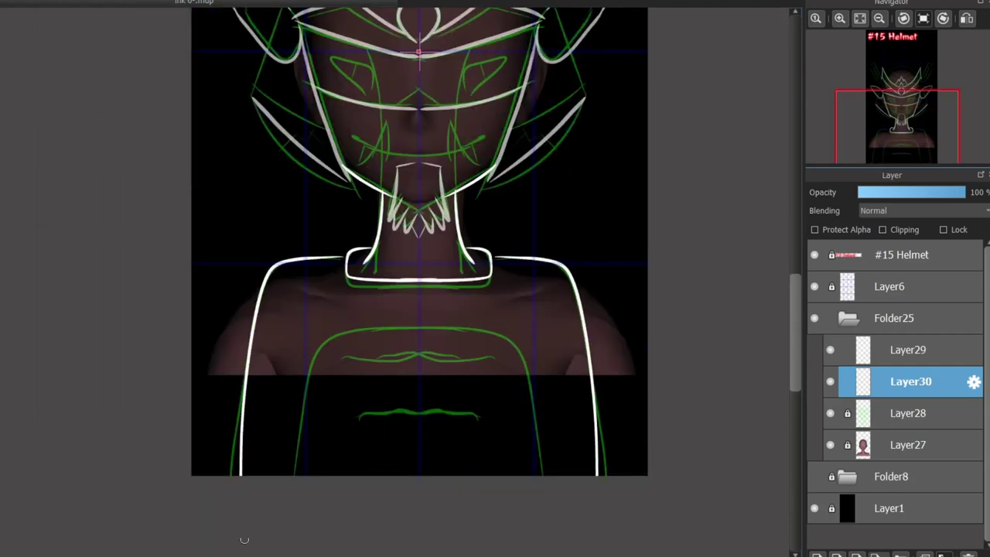
{"action": "left_click_drag", "start_coordinate": [296, 480], "coordinate": [414, 312]}
{"action": "key", "text": "ctrl+z"}
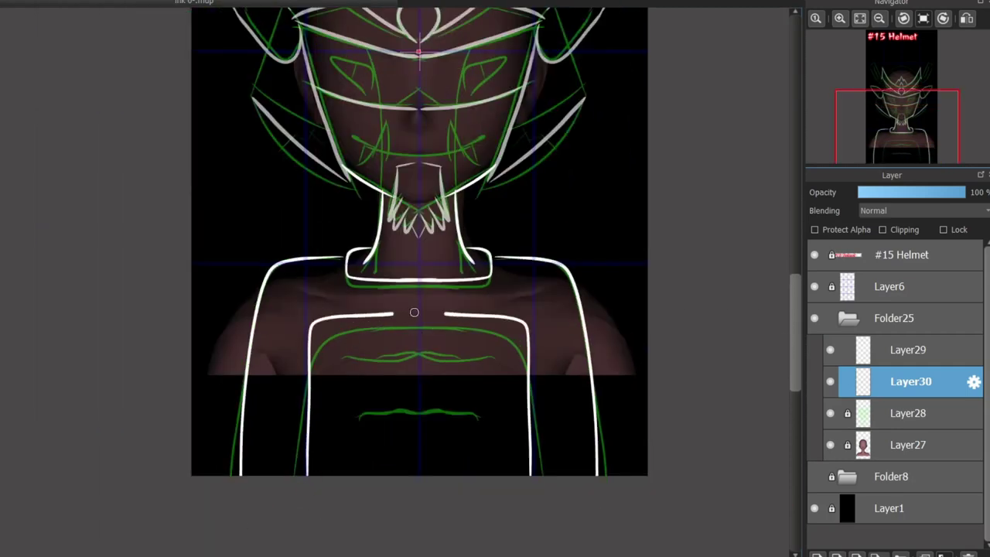
Ink the helmet's dome outline in white from the peak down to the outer tips of the side flaps.
{"action": "left_click_drag", "start_coordinate": [795, 311], "coordinate": [795, 261]}
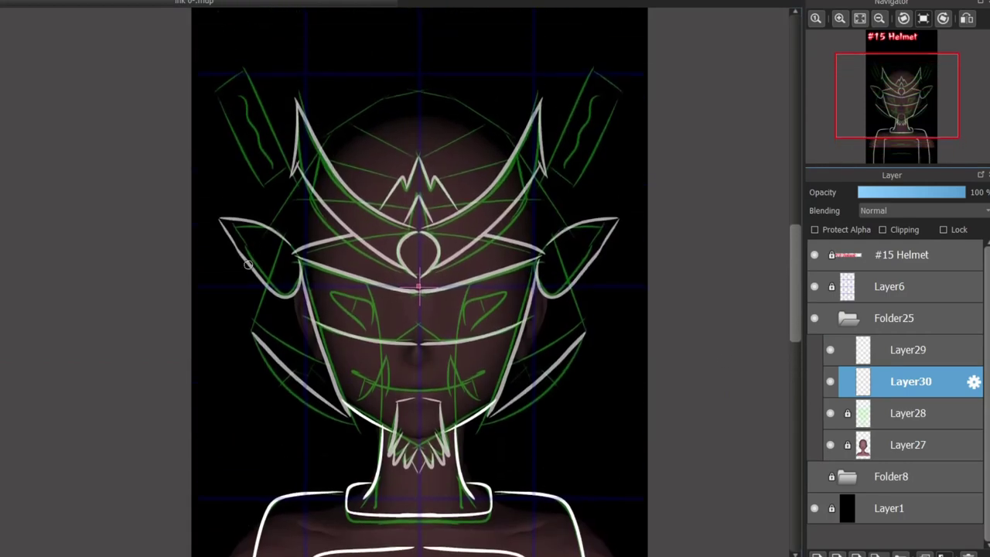
{"action": "scroll", "coordinate": [258, 255], "scroll_direction": "up", "scroll_amount": 2}
{"action": "left_click_drag", "start_coordinate": [500, 8], "coordinate": [431, 50]}
{"action": "mouse_move", "coordinate": [483, 16]}
{"action": "left_mouse_down"}
{"action": "mouse_move", "coordinate": [356, 99]}
{"action": "mouse_move", "coordinate": [307, 203]}
{"action": "mouse_move", "coordinate": [255, 370]}
{"action": "left_mouse_up"}
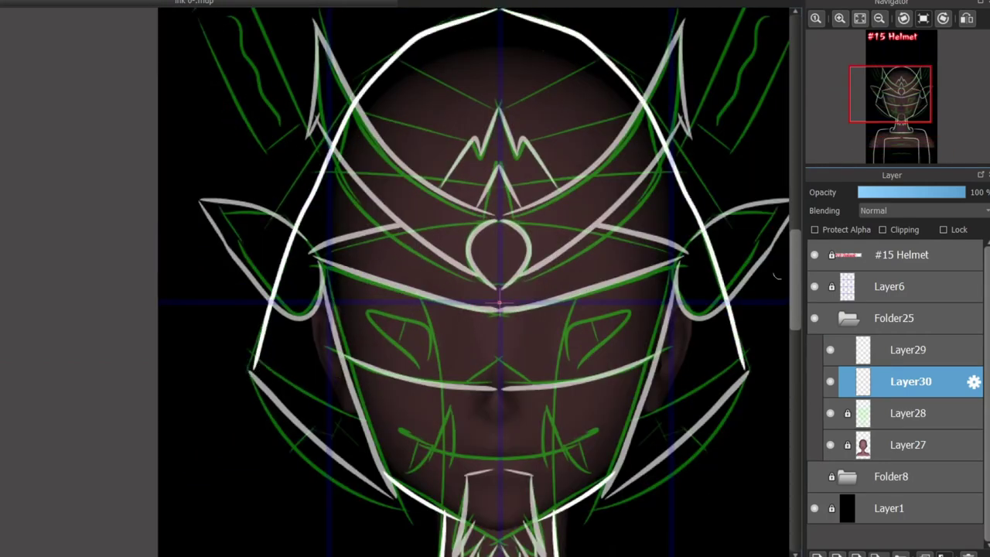
Ink the slanted rectangular plates that project outward from both sides of the dome in white.
{"action": "left_click_drag", "start_coordinate": [899, 88], "coordinate": [896, 87]}
{"action": "scroll", "coordinate": [208, 346], "scroll_direction": "up", "scroll_amount": 2}
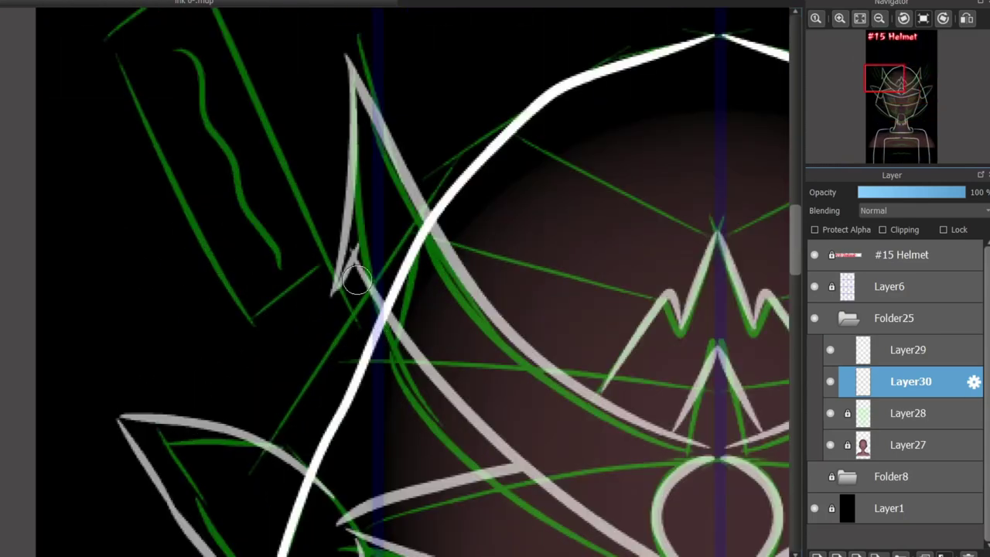
{"action": "scroll", "coordinate": [355, 281], "scroll_direction": "down", "scroll_amount": 2}
{"action": "mouse_move", "coordinate": [354, 351]}
{"action": "left_mouse_down"}
{"action": "mouse_move", "coordinate": [206, 123]}
{"action": "mouse_move", "coordinate": [145, 182]}
{"action": "mouse_move", "coordinate": [243, 348]}
{"action": "mouse_move", "coordinate": [310, 285]}
{"action": "left_mouse_up"}
{"action": "left_click_drag", "start_coordinate": [166, 184], "coordinate": [209, 173]}
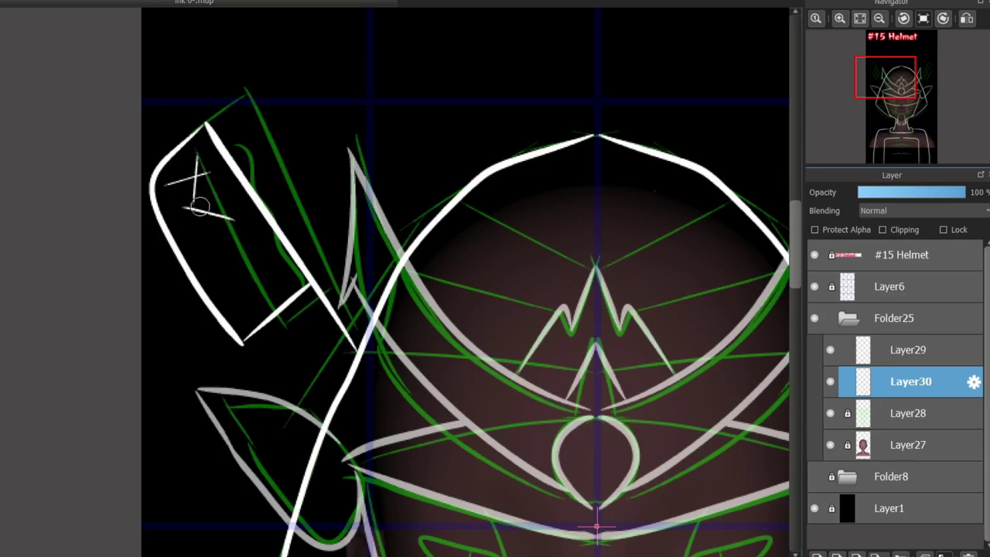
{"action": "key", "text": "ctrl+z"}
{"action": "key", "text": "ctrl+z"}
{"action": "key", "text": "ctrl+z"}
{"action": "key", "text": "ctrl+z"}
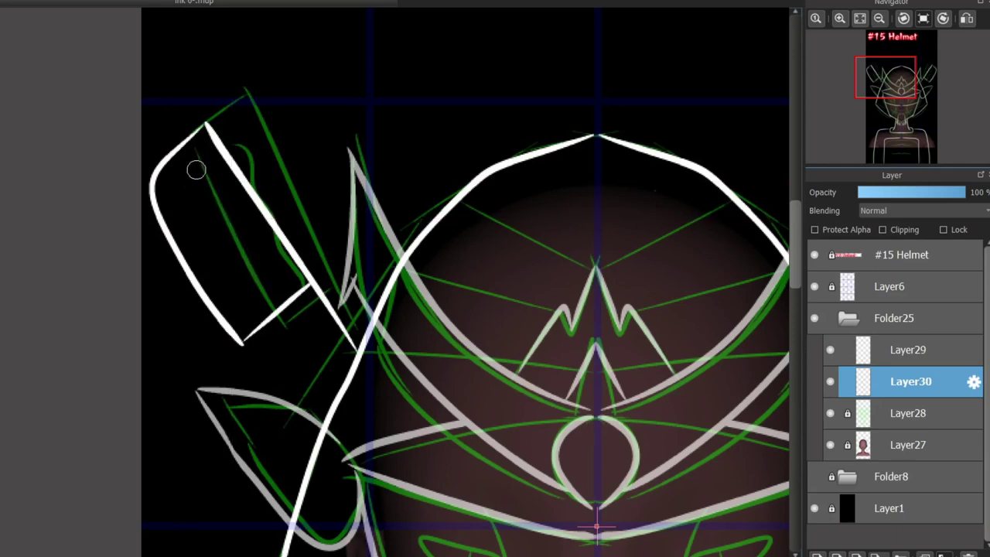
Ink a column of rune-like marks inside the slanted plates, starting with a cross and a hooked stroke.
{"action": "left_click_drag", "start_coordinate": [196, 145], "coordinate": [184, 220]}
{"action": "mouse_move", "coordinate": [172, 181]}
{"action": "left_mouse_down"}
{"action": "mouse_move", "coordinate": [185, 211]}
{"action": "mouse_move", "coordinate": [214, 182]}
{"action": "left_mouse_up"}
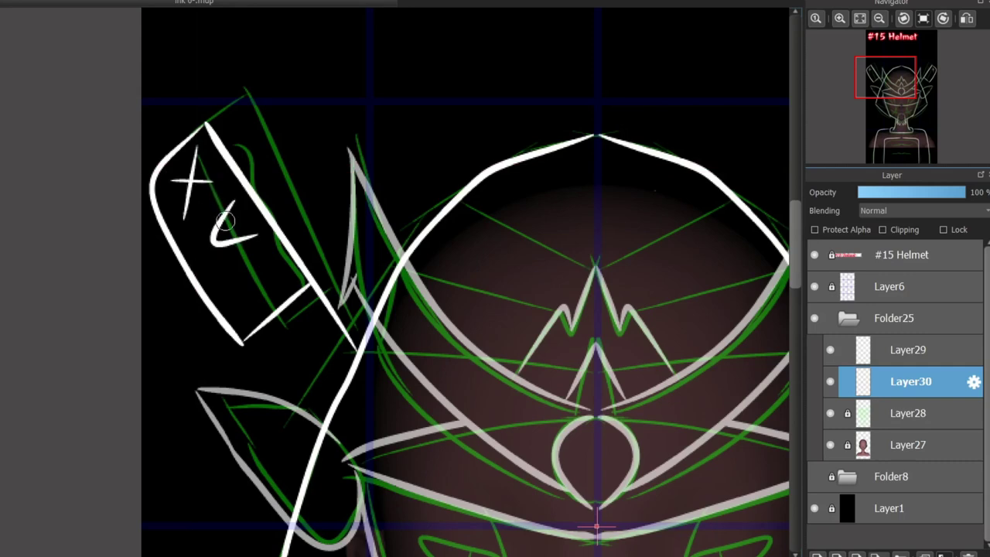
{"action": "key", "text": "ctrl+z"}
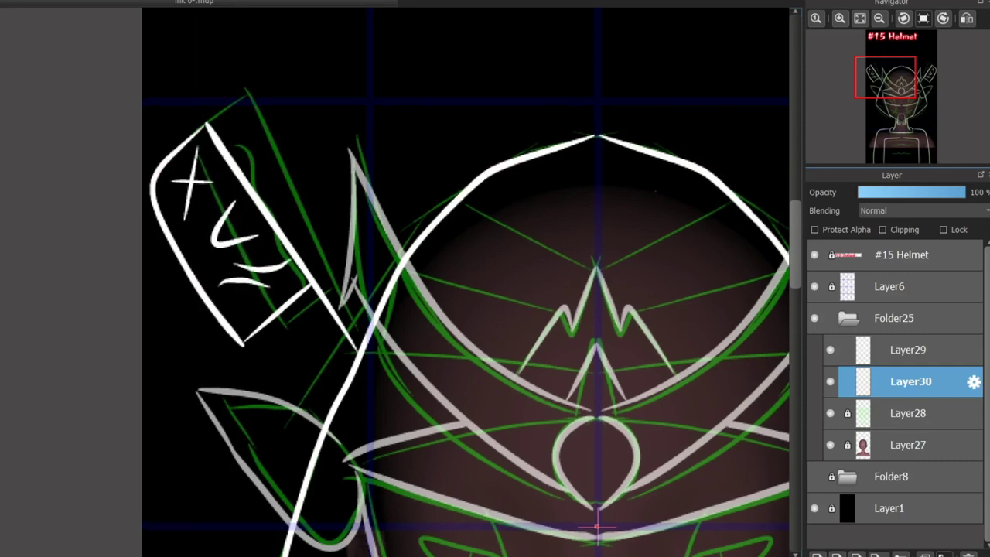
Examine the inked helmet and bust design as a whole.
{"action": "left_click_drag", "start_coordinate": [329, 556], "coordinate": [379, 556]}
{"action": "scroll", "coordinate": [468, 317], "scroll_direction": "down", "scroll_amount": 4}
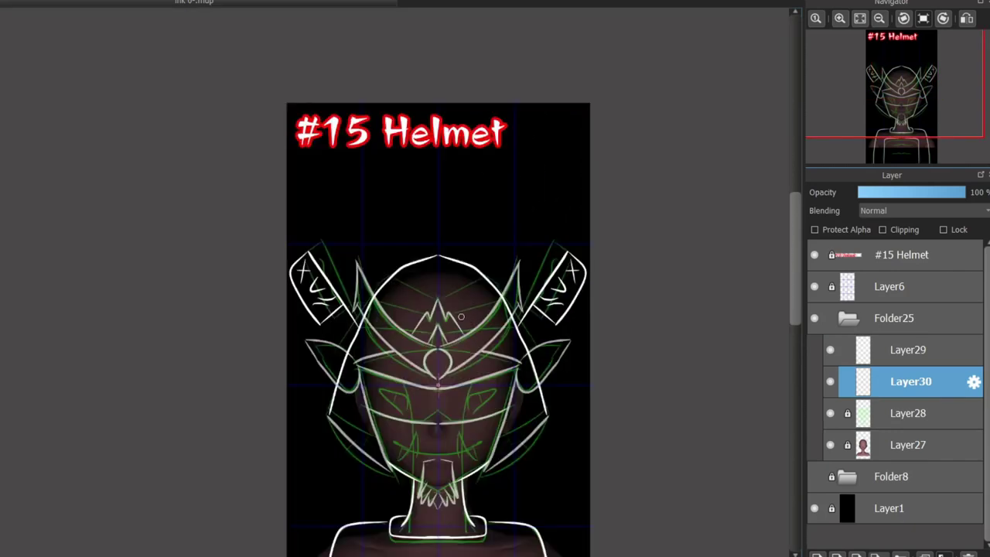
{"action": "scroll", "coordinate": [406, 449], "scroll_direction": "up", "scroll_amount": 3}
{"action": "scroll", "coordinate": [226, 249], "scroll_direction": "down", "scroll_amount": 5}
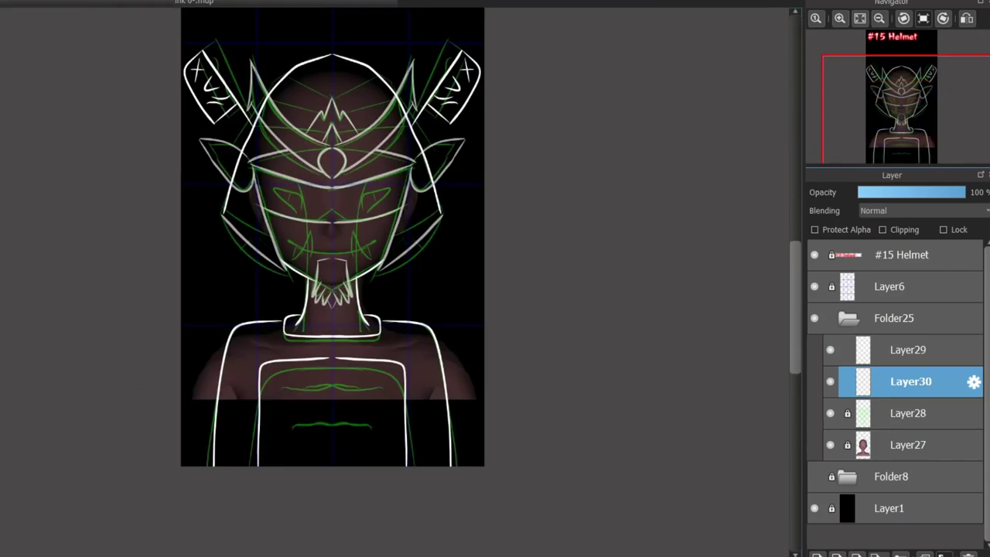
{"action": "scroll", "coordinate": [261, 199], "scroll_direction": "up", "scroll_amount": 5}
{"action": "scroll", "coordinate": [262, 199], "scroll_direction": "down", "scroll_amount": 5}
{"action": "scroll", "coordinate": [277, 242], "scroll_direction": "up", "scroll_amount": 5}
{"action": "scroll", "coordinate": [277, 242], "scroll_direction": "down", "scroll_amount": 5}
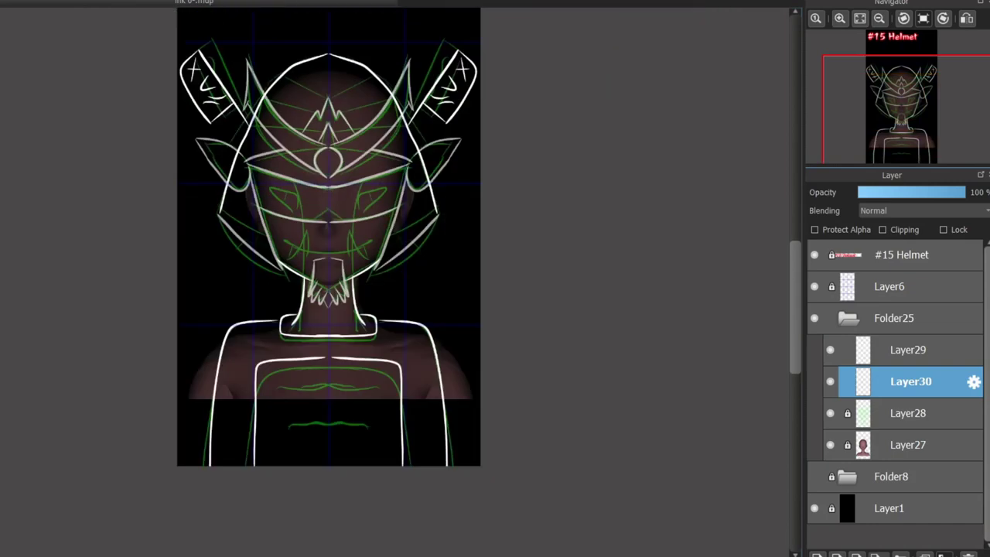
Erase the dome outline where it crosses the horn and ear fin on the helmet's left side.
{"action": "scroll", "coordinate": [277, 242], "scroll_direction": "up", "scroll_amount": 6}
{"action": "left_click_drag", "start_coordinate": [334, 30], "coordinate": [318, 106]}
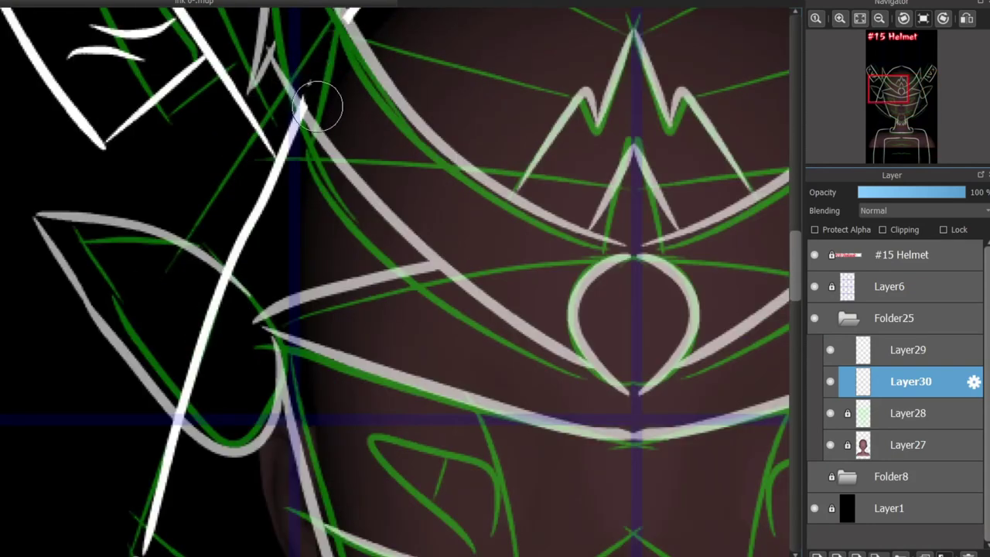
{"action": "left_click_drag", "start_coordinate": [209, 280], "coordinate": [218, 287]}
{"action": "mouse_move", "coordinate": [190, 414]}
{"action": "left_mouse_down"}
{"action": "mouse_move", "coordinate": [195, 344]}
{"action": "mouse_move", "coordinate": [215, 302]}
{"action": "left_mouse_up"}
Erase the dome outline where it crosses the ear fin and horn on the helmet's right side.
{"action": "left_click_drag", "start_coordinate": [311, 556], "coordinate": [462, 556]}
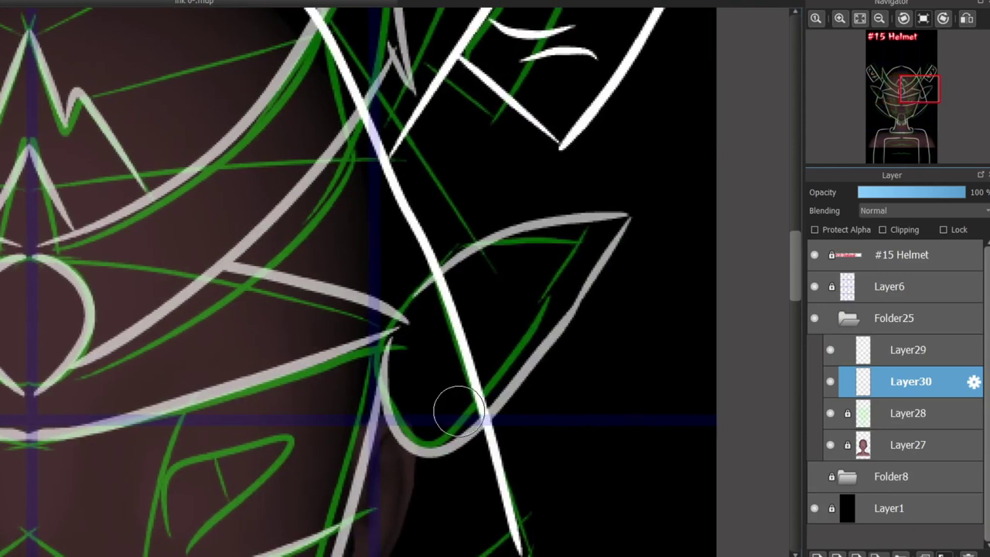
{"action": "left_click_drag", "start_coordinate": [484, 401], "coordinate": [441, 343]}
{"action": "mouse_move", "coordinate": [435, 290]}
{"action": "left_mouse_down"}
{"action": "mouse_move", "coordinate": [457, 327]}
{"action": "mouse_move", "coordinate": [421, 278]}
{"action": "left_mouse_up"}
{"action": "scroll", "coordinate": [756, 235], "scroll_direction": "up", "scroll_amount": 3}
{"action": "mouse_move", "coordinate": [313, 137]}
{"action": "left_mouse_down"}
{"action": "mouse_move", "coordinate": [332, 211]}
{"action": "mouse_move", "coordinate": [312, 175]}
{"action": "mouse_move", "coordinate": [350, 174]}
{"action": "left_mouse_up"}
{"action": "scroll", "coordinate": [341, 168], "scroll_direction": "down", "scroll_amount": 5}
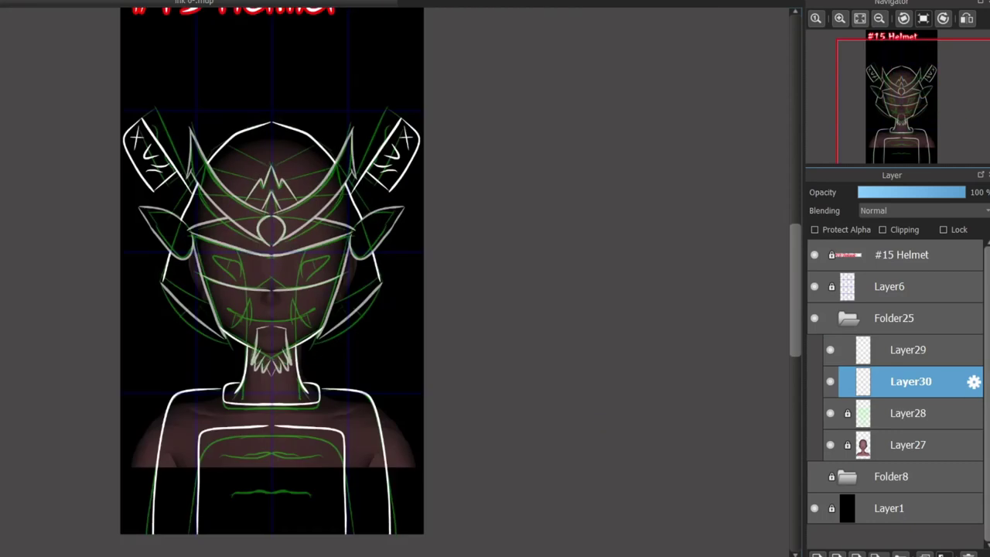
Compare the inked lines with and without the green sketch, the head model and the Layer29 inks.
{"action": "left_click", "coordinate": [831, 413]}
{"action": "left_click", "coordinate": [831, 445]}
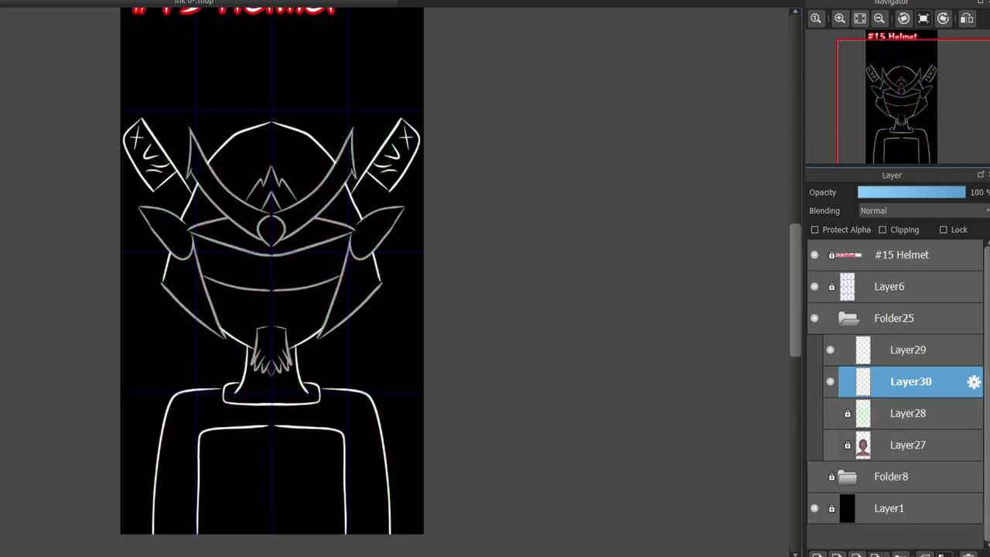
{"action": "left_click", "coordinate": [830, 444]}
{"action": "left_click", "coordinate": [829, 413]}
{"action": "left_click", "coordinate": [830, 350]}
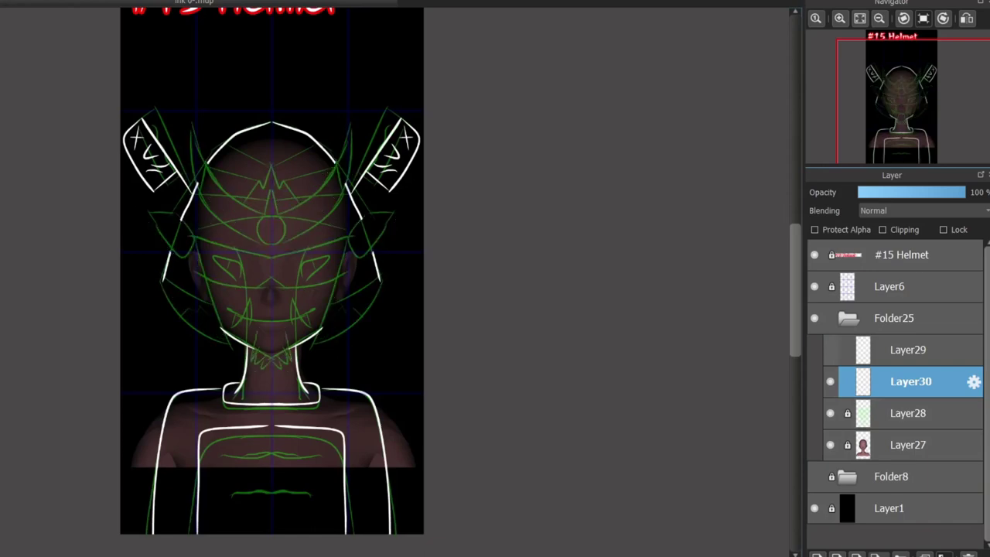
{"action": "left_click", "coordinate": [830, 350]}
Raise Layer29 to 100 % opacity and merge it down into Layer30.
{"action": "left_click", "coordinate": [907, 350]}
{"action": "left_click_drag", "start_coordinate": [927, 192], "coordinate": [966, 192]}
{"action": "key", "text": "ctrl+e"}
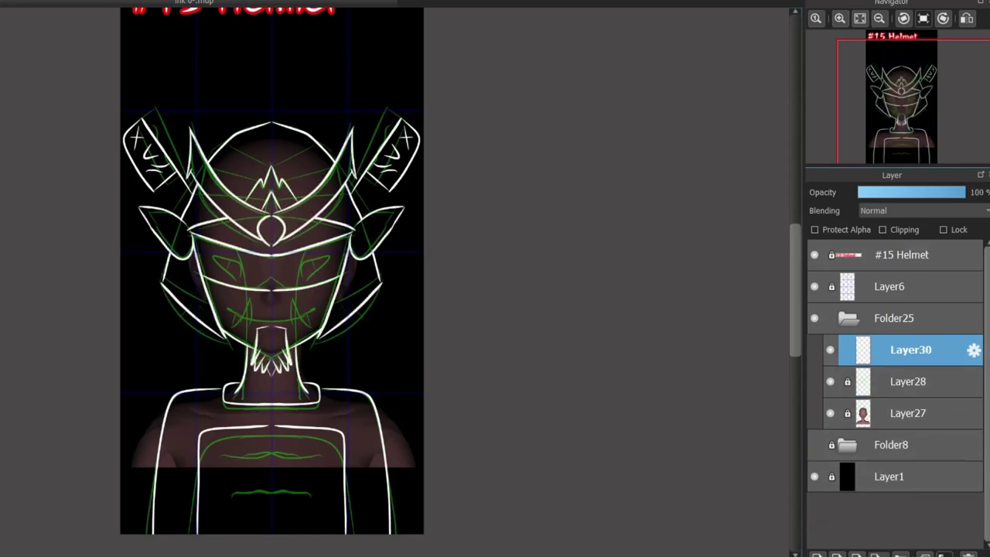
Centre the mirror symmetry on the face's midline and ink two mirrored curved lines joining the upper and lower visor bands.
{"action": "scroll", "coordinate": [195, 341], "scroll_direction": "up", "scroll_amount": 3}
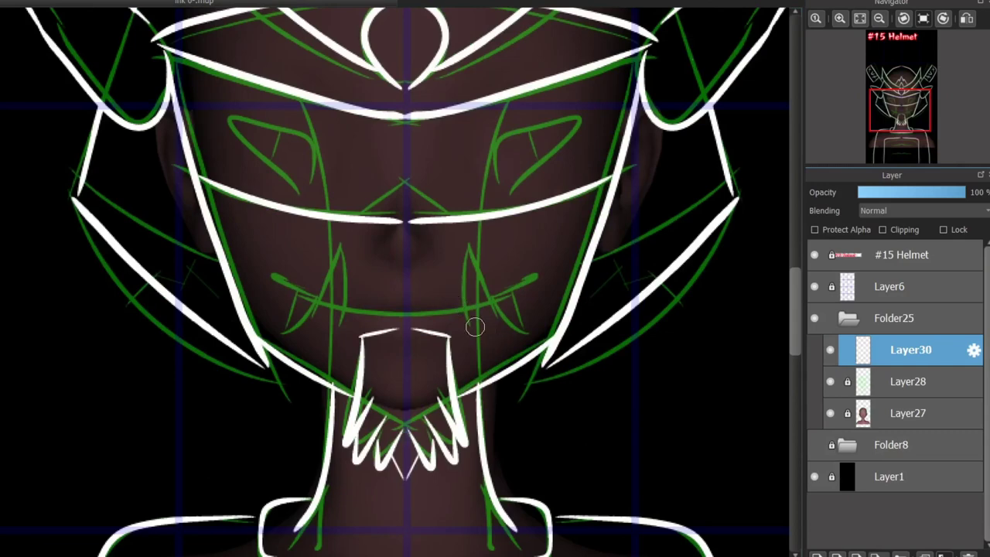
{"action": "scroll", "coordinate": [475, 326], "scroll_direction": "up", "scroll_amount": 2}
{"action": "left_click_drag", "start_coordinate": [477, 469], "coordinate": [526, 71]}
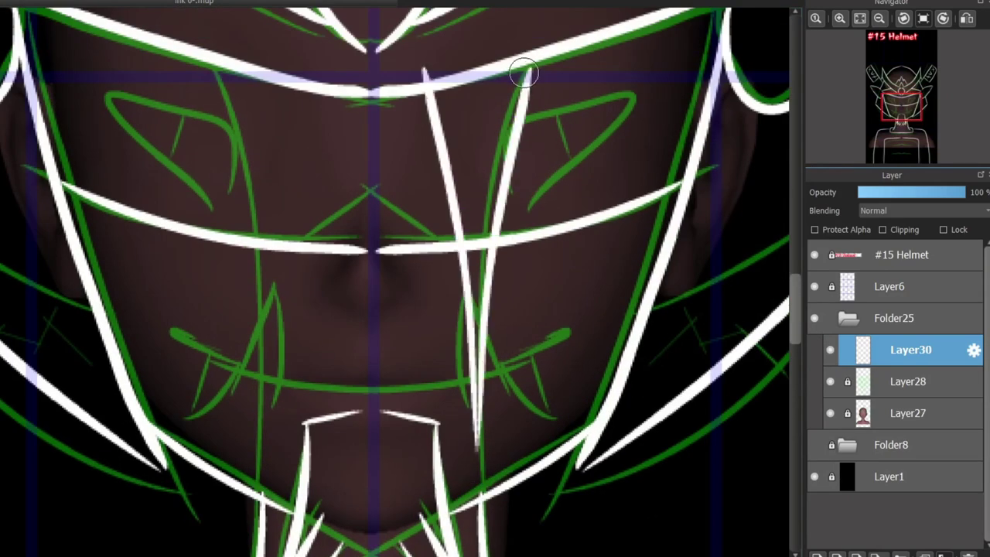
{"action": "key", "text": "ctrl+z"}
{"action": "left_click", "coordinate": [372, 241], "text": "ctrl"}
{"action": "mouse_move", "coordinate": [484, 239]}
{"action": "left_mouse_down"}
{"action": "mouse_move", "coordinate": [528, 79]}
{"action": "mouse_move", "coordinate": [522, 59]}
{"action": "mouse_move", "coordinate": [481, 213]}
{"action": "mouse_move", "coordinate": [497, 227]}
{"action": "mouse_move", "coordinate": [482, 263]}
{"action": "mouse_move", "coordinate": [526, 71]}
{"action": "left_mouse_up"}
{"action": "key", "text": "ctrl+z"}
{"action": "key", "text": "ctrl+z"}
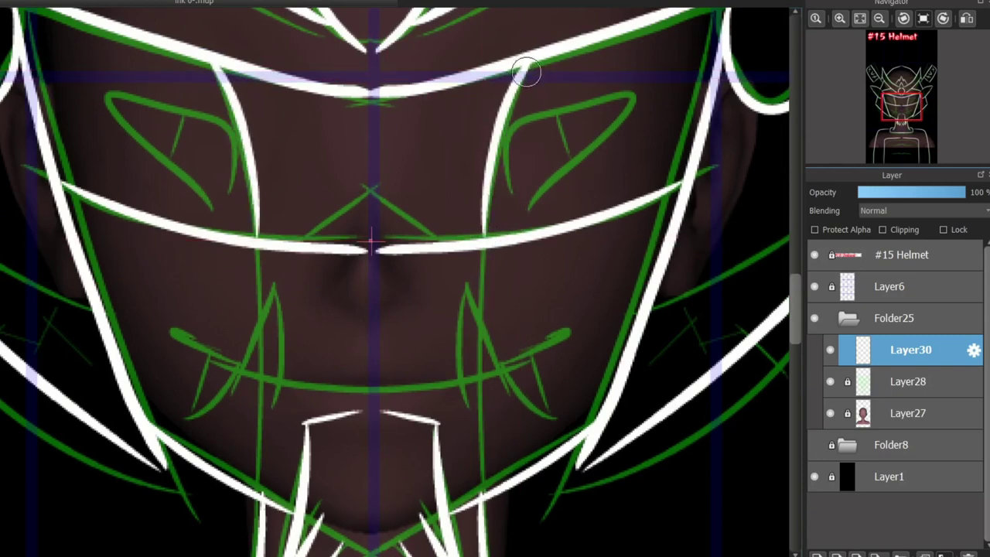
{"action": "key", "text": "ctrl+z"}
{"action": "left_click_drag", "start_coordinate": [478, 236], "coordinate": [504, 72]}
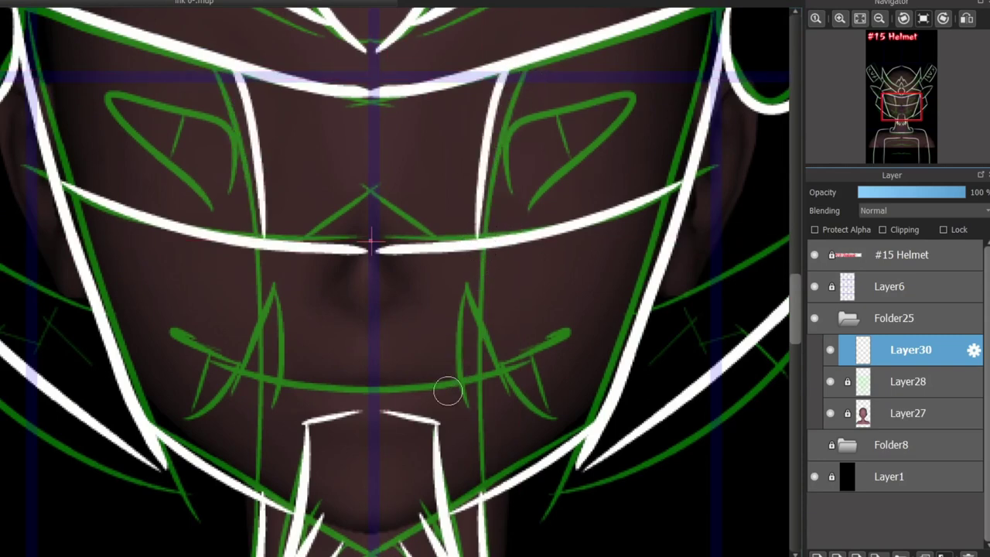
{"action": "mouse_move", "coordinate": [534, 345]}
{"action": "left_mouse_down"}
{"action": "mouse_move", "coordinate": [553, 426]}
{"action": "mouse_move", "coordinate": [502, 358]}
{"action": "mouse_move", "coordinate": [459, 392]}
{"action": "mouse_move", "coordinate": [511, 407]}
{"action": "mouse_move", "coordinate": [509, 368]}
{"action": "left_mouse_up"}
{"action": "key", "text": "ctrl+z"}
{"action": "key", "text": "ctrl+z"}
{"action": "mouse_move", "coordinate": [509, 371]}
{"action": "left_mouse_down"}
{"action": "mouse_move", "coordinate": [553, 295]}
{"action": "mouse_move", "coordinate": [549, 360]}
{"action": "left_mouse_up"}
{"action": "mouse_move", "coordinate": [564, 340]}
{"action": "left_mouse_down"}
{"action": "mouse_move", "coordinate": [513, 371]}
{"action": "mouse_move", "coordinate": [372, 393]}
{"action": "mouse_move", "coordinate": [575, 354]}
{"action": "left_mouse_up"}
{"action": "key", "text": "ctrl+z"}
{"action": "key", "text": "ctrl+z"}
{"action": "key", "text": "ctrl+z"}
{"action": "key", "text": "ctrl+z"}
Ink the mirrored mouth curve along the sketch and a pair of curved tusks crossing it on each side.
{"action": "mouse_move", "coordinate": [392, 390]}
{"action": "left_mouse_down"}
{"action": "mouse_move", "coordinate": [531, 373]}
{"action": "mouse_move", "coordinate": [572, 355]}
{"action": "left_mouse_up"}
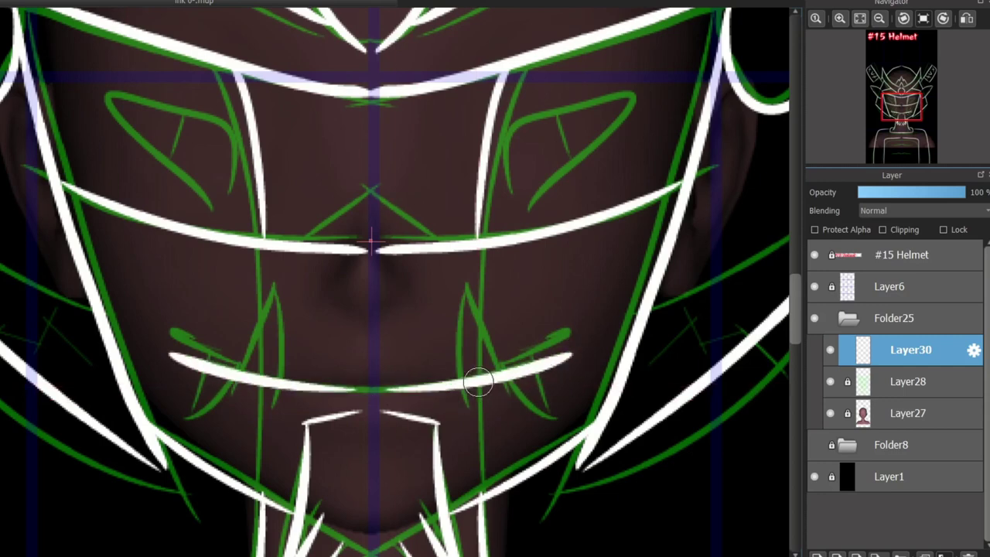
{"action": "mouse_move", "coordinate": [477, 382]}
{"action": "left_mouse_down"}
{"action": "mouse_move", "coordinate": [524, 433]}
{"action": "mouse_move", "coordinate": [485, 395]}
{"action": "mouse_move", "coordinate": [519, 348]}
{"action": "mouse_move", "coordinate": [555, 354]}
{"action": "mouse_move", "coordinate": [485, 378]}
{"action": "mouse_move", "coordinate": [521, 352]}
{"action": "left_mouse_up"}
{"action": "key", "text": "ctrl+z"}
{"action": "key", "text": "ctrl+z"}
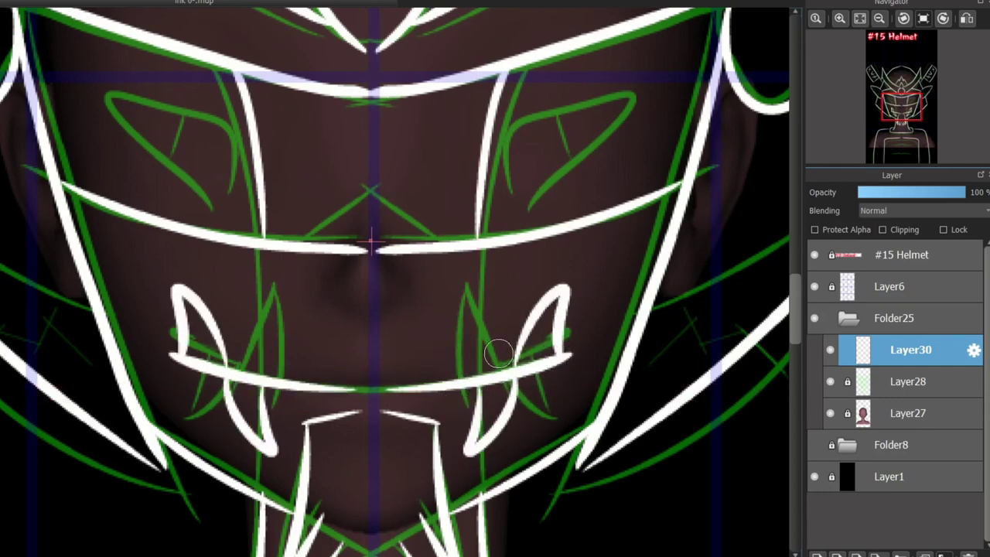
Ink a peaked nose shape on the lower visor band and two short mirrored nostril strokes beneath it.
{"action": "left_click_drag", "start_coordinate": [310, 242], "coordinate": [368, 192]}
{"action": "key", "text": "ctrl+z"}
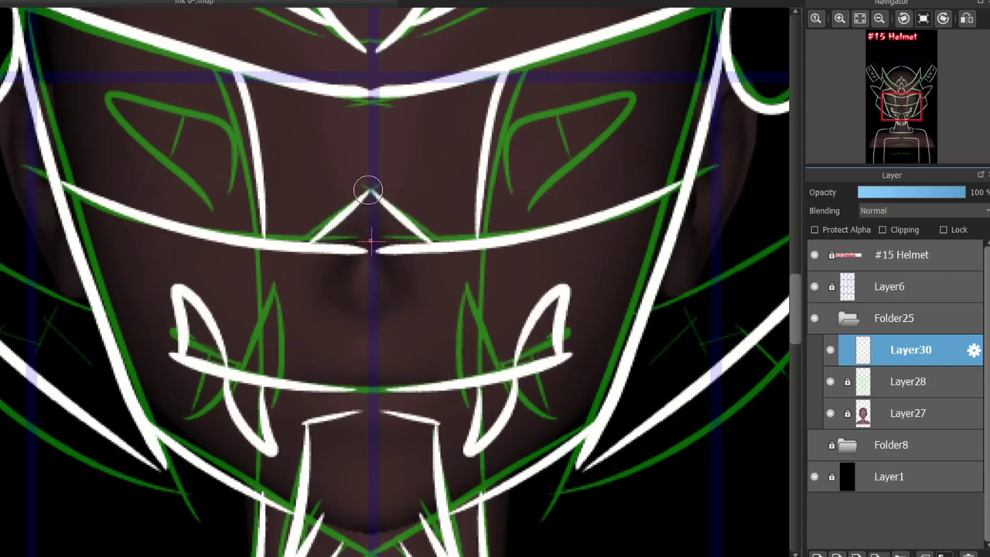
{"action": "mouse_move", "coordinate": [326, 272]}
{"action": "left_mouse_down"}
{"action": "mouse_move", "coordinate": [349, 290]}
{"action": "mouse_move", "coordinate": [343, 296]}
{"action": "mouse_move", "coordinate": [352, 293]}
{"action": "left_mouse_up"}
{"action": "key", "text": "ctrl+z"}
{"action": "key", "text": "ctrl+z"}
{"action": "key", "text": "ctrl+z"}
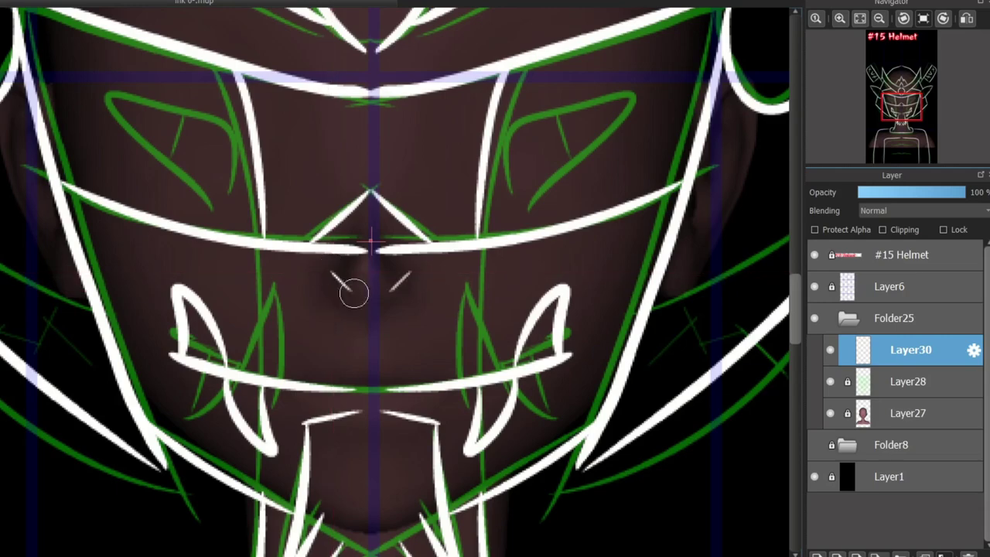
Hide the green sketch on Layer28 and the head model on Layer27.
{"action": "scroll", "coordinate": [401, 267], "scroll_direction": "down", "scroll_amount": 1}
{"action": "left_click", "coordinate": [830, 381]}
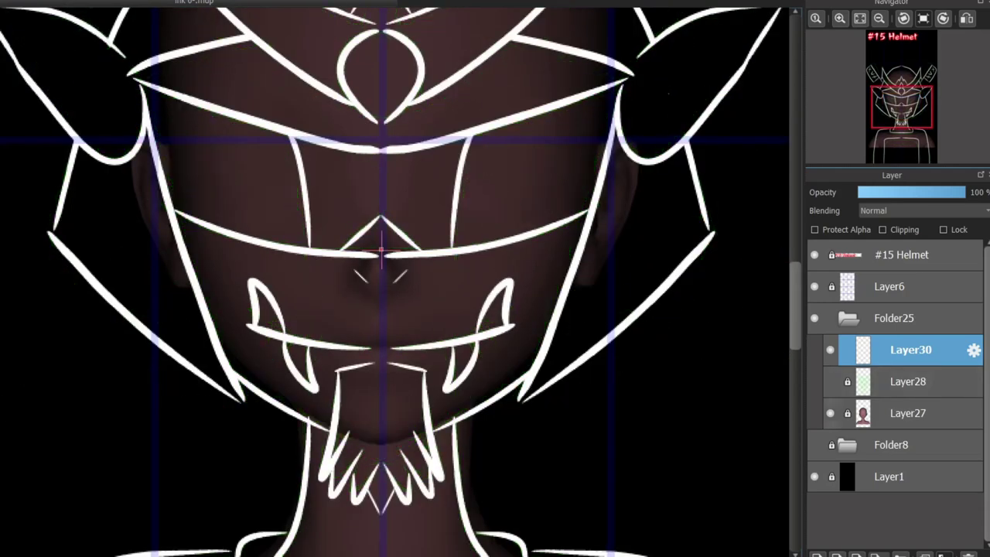
{"action": "left_click", "coordinate": [909, 413]}
{"action": "left_click", "coordinate": [830, 413]}
{"action": "scroll", "coordinate": [686, 371], "scroll_direction": "down", "scroll_amount": 3}
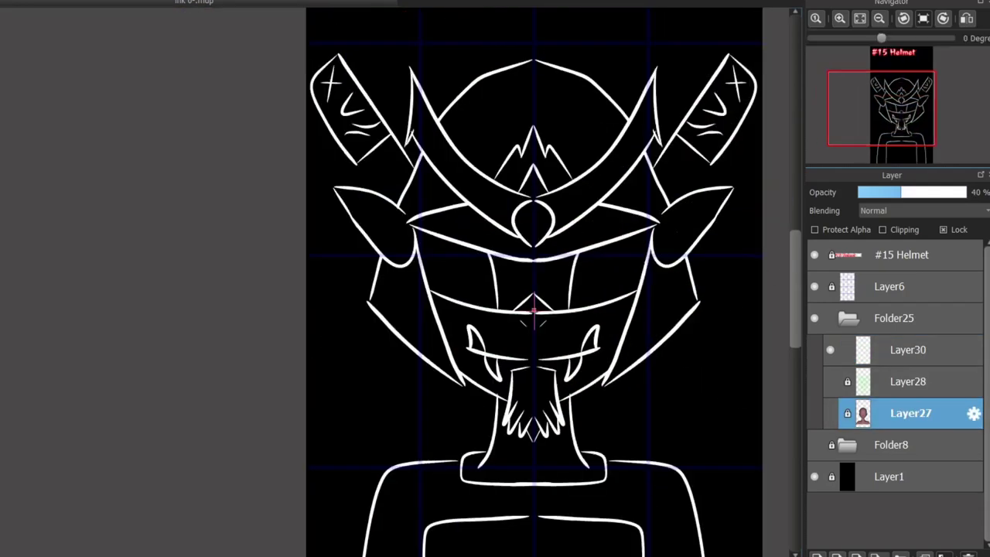
On Layer30, close the gap in the middle of the chin beard's top edge.
{"action": "scroll", "coordinate": [499, 448], "scroll_direction": "up", "scroll_amount": 1}
{"action": "scroll", "coordinate": [519, 360], "scroll_direction": "up", "scroll_amount": 3}
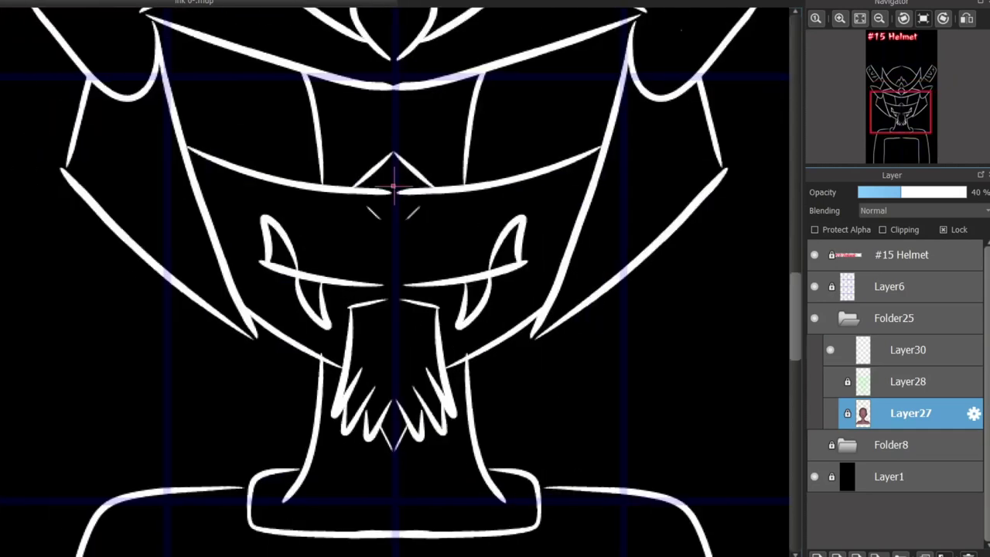
{"action": "mouse_move", "coordinate": [795, 315]}
{"action": "left_mouse_down"}
{"action": "mouse_move", "coordinate": [795, 352]}
{"action": "mouse_move", "coordinate": [795, 316]}
{"action": "left_mouse_up"}
{"action": "scroll", "coordinate": [483, 336], "scroll_direction": "up", "scroll_amount": 1}
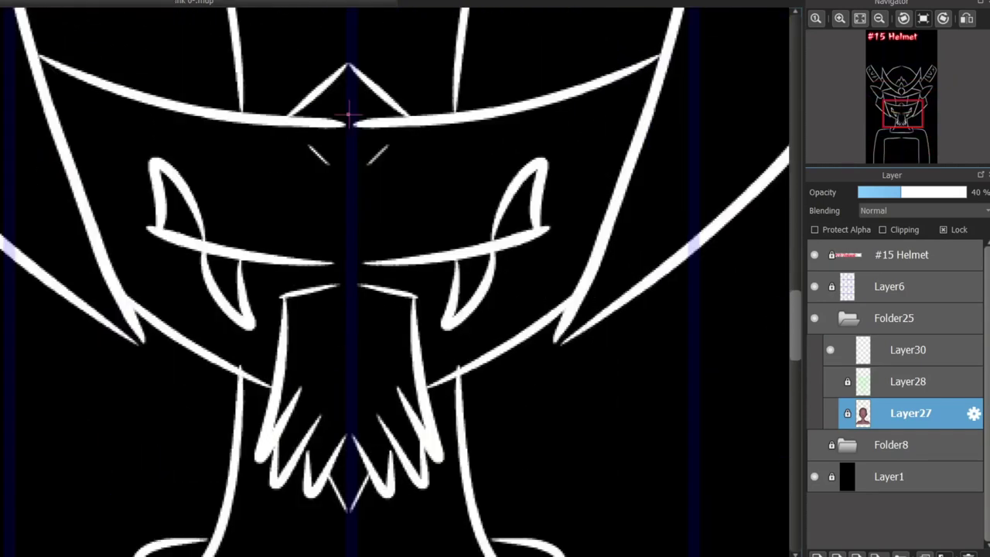
{"action": "scroll", "coordinate": [484, 335], "scroll_direction": "up", "scroll_amount": 1}
{"action": "left_click", "coordinate": [909, 351]}
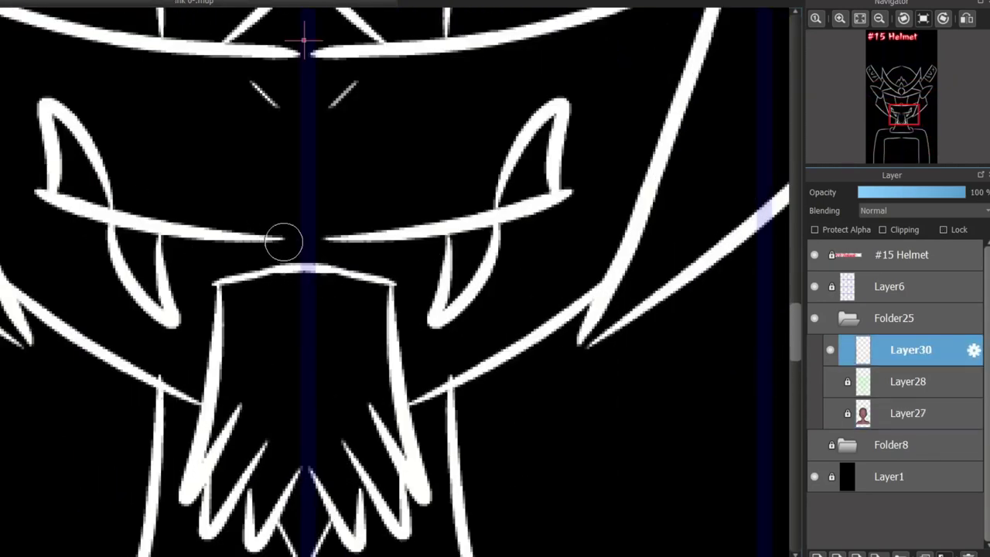
Ink a narrow central ridge from the dome's top to the crest and mirrored lines from the crest's side peaks to the dome edge.
{"action": "scroll", "coordinate": [324, 255], "scroll_direction": "up", "scroll_amount": 3}
{"action": "scroll", "coordinate": [304, 251], "scroll_direction": "up", "scroll_amount": 8}
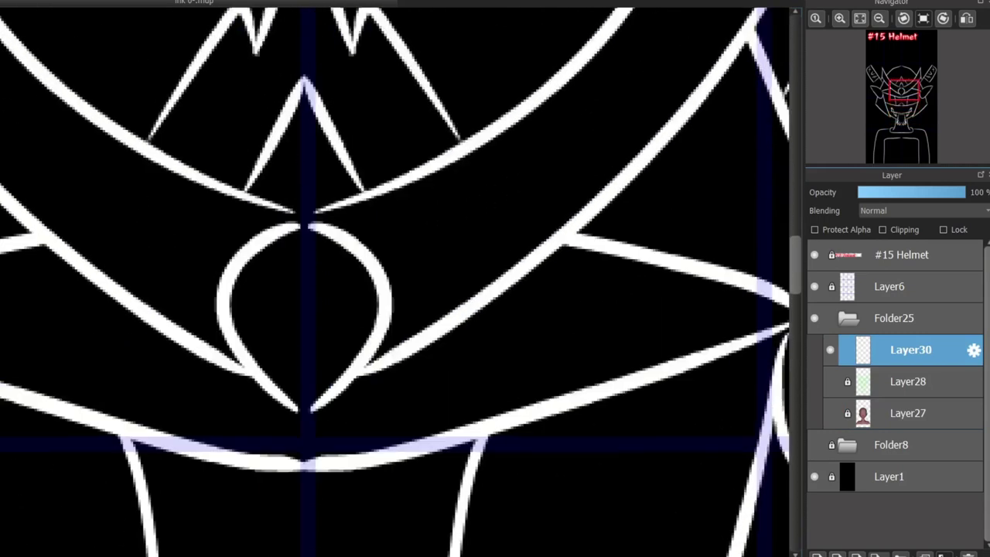
{"action": "scroll", "coordinate": [232, 155], "scroll_direction": "up", "scroll_amount": 3}
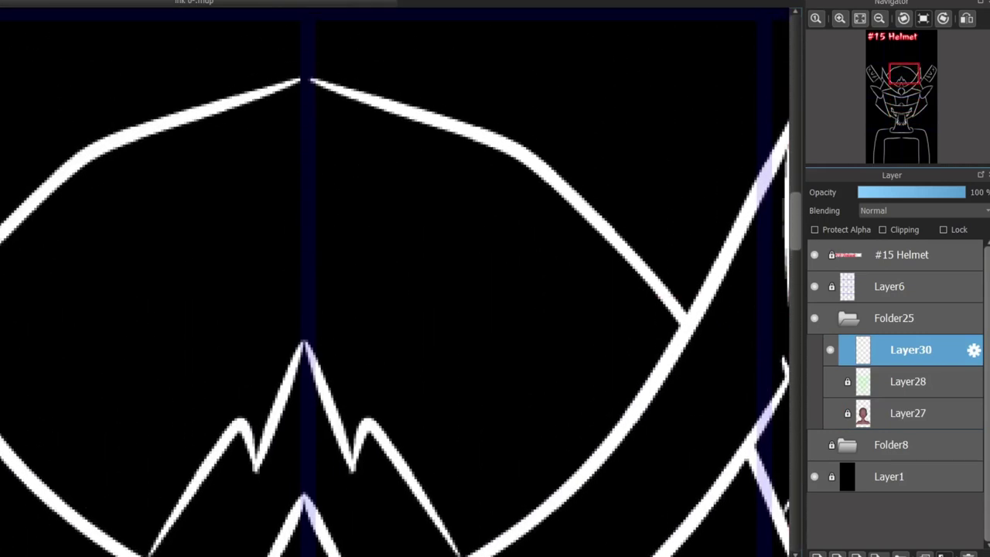
{"action": "scroll", "coordinate": [188, 75], "scroll_direction": "down", "scroll_amount": 3}
{"action": "left_click_drag", "start_coordinate": [303, 19], "coordinate": [305, 249]}
{"action": "scroll", "coordinate": [407, 205], "scroll_direction": "down", "scroll_amount": 1}
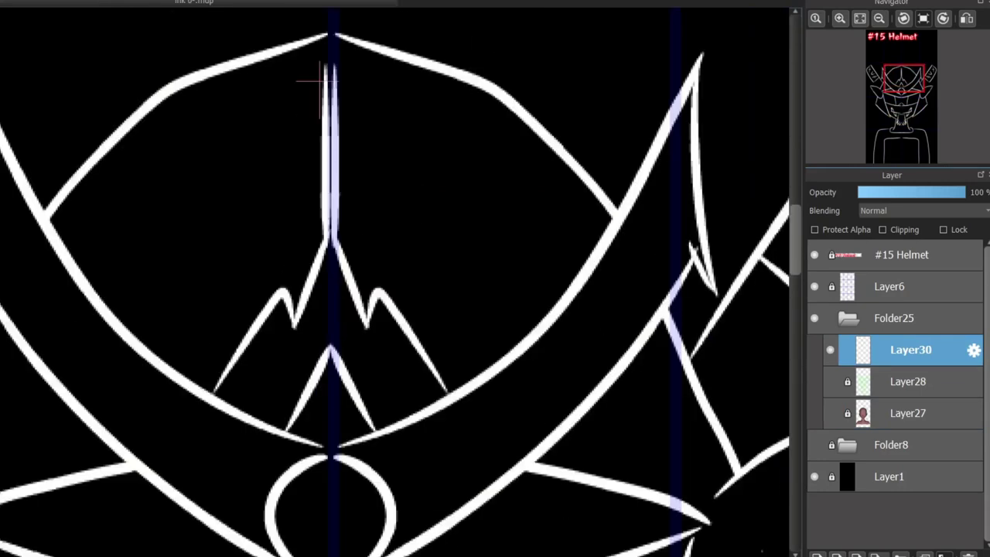
{"action": "key", "text": "ctrl+z"}
{"action": "left_click_drag", "start_coordinate": [337, 35], "coordinate": [332, 240]}
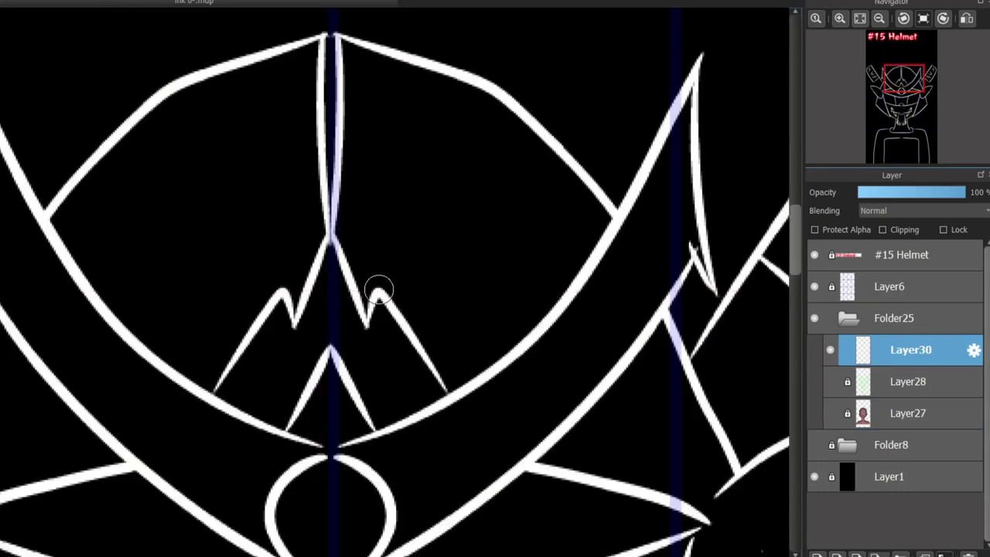
{"action": "left_click_drag", "start_coordinate": [380, 287], "coordinate": [577, 165]}
Ink a mirrored line above each brow plate, running between the horn band and the helmet's outer side edge.
{"action": "scroll", "coordinate": [461, 392], "scroll_direction": "down", "scroll_amount": 2}
{"action": "left_click_drag", "start_coordinate": [505, 362], "coordinate": [586, 345]}
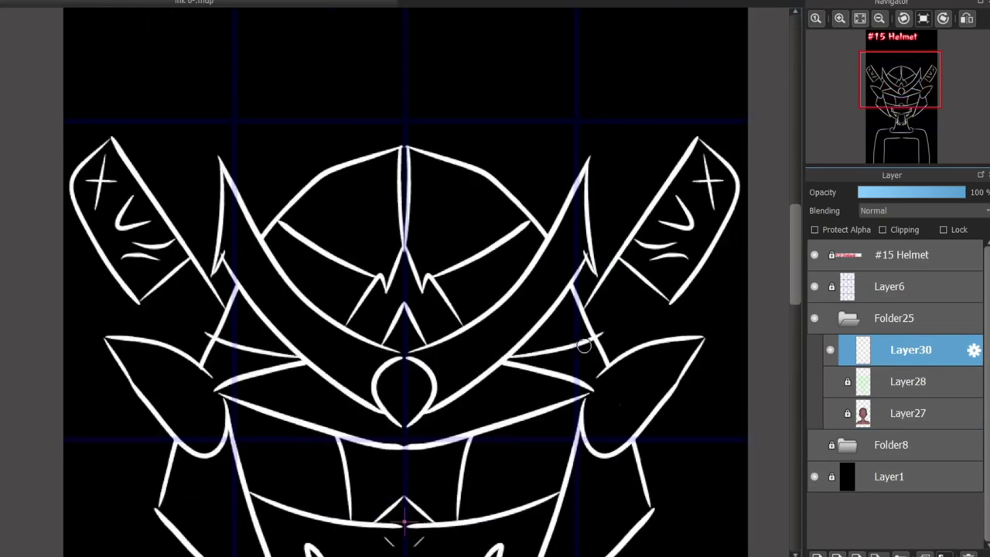
{"action": "key", "text": "ctrl+z"}
{"action": "left_click_drag", "start_coordinate": [506, 362], "coordinate": [597, 333]}
{"action": "key", "text": "ctrl+z"}
{"action": "key", "text": "ctrl+z"}
{"action": "left_click_drag", "start_coordinate": [590, 335], "coordinate": [505, 362]}
Ink two mirrored divider lines across each side guard, one at its outer corner and one lower down.
{"action": "left_click_drag", "start_coordinate": [795, 283], "coordinate": [795, 319]}
{"action": "left_click_drag", "start_coordinate": [609, 316], "coordinate": [581, 309]}
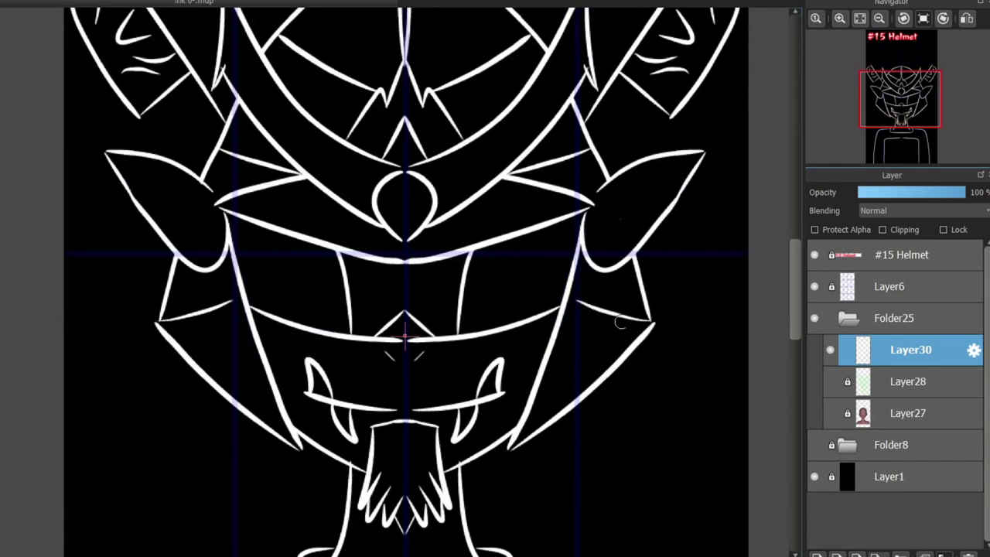
{"action": "key", "text": "ctrl+z"}
{"action": "left_click_drag", "start_coordinate": [653, 323], "coordinate": [572, 302]}
{"action": "scroll", "coordinate": [606, 296], "scroll_direction": "up", "scroll_amount": 1}
{"action": "left_click_drag", "start_coordinate": [583, 423], "coordinate": [524, 389]}
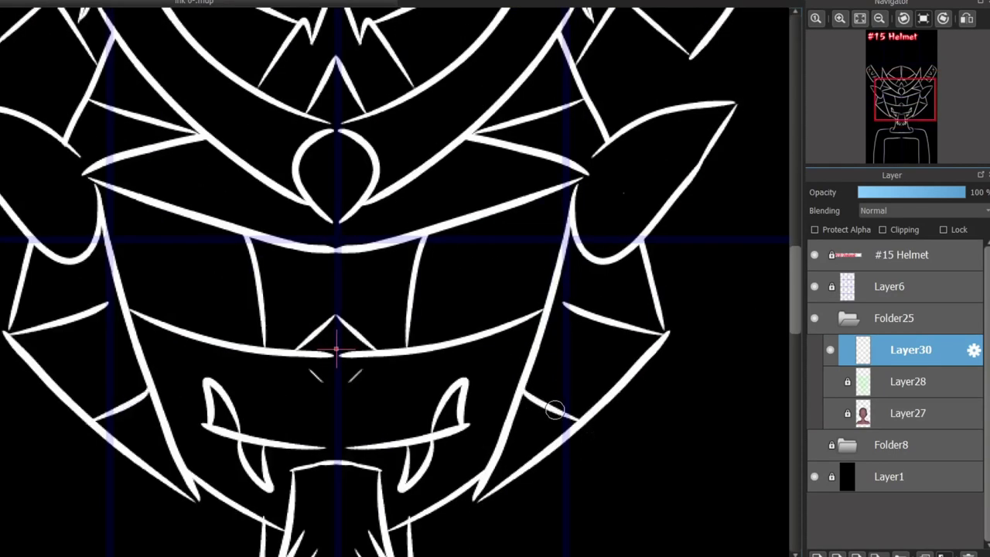
Add a new layer above Layer30 and ink rows of scribbled writing with a dashed line below inside the chest panel.
{"action": "scroll", "coordinate": [784, 280], "scroll_direction": "down", "scroll_amount": 3}
{"action": "scroll", "coordinate": [784, 280], "scroll_direction": "up", "scroll_amount": 6}
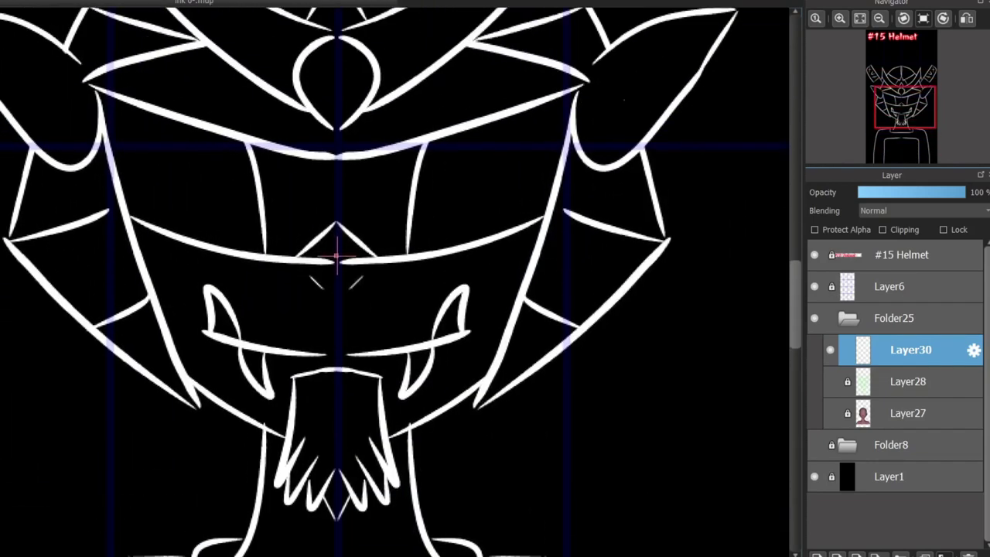
{"action": "scroll", "coordinate": [669, 319], "scroll_direction": "down", "scroll_amount": 8}
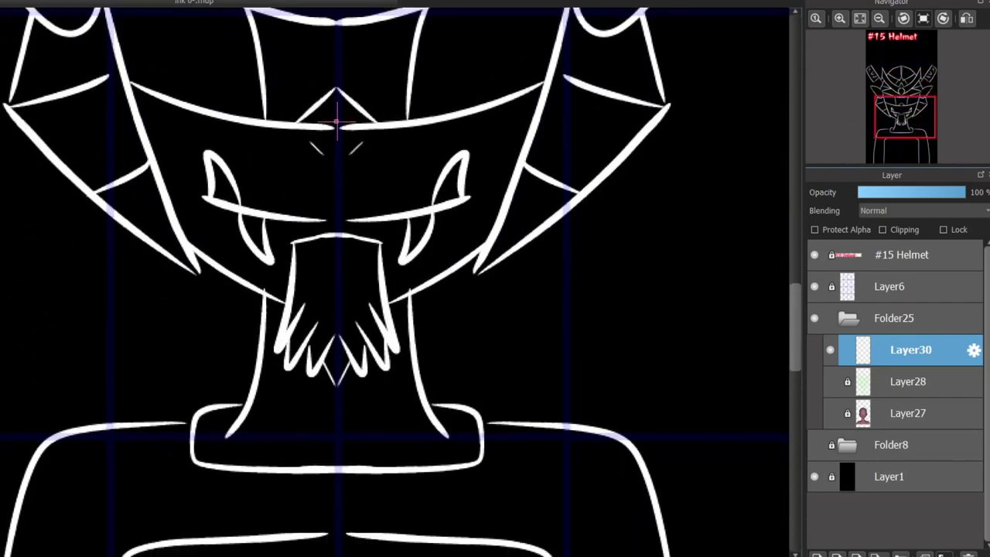
{"action": "scroll", "coordinate": [670, 319], "scroll_direction": "down", "scroll_amount": 2}
{"action": "left_click", "coordinate": [817, 554]}
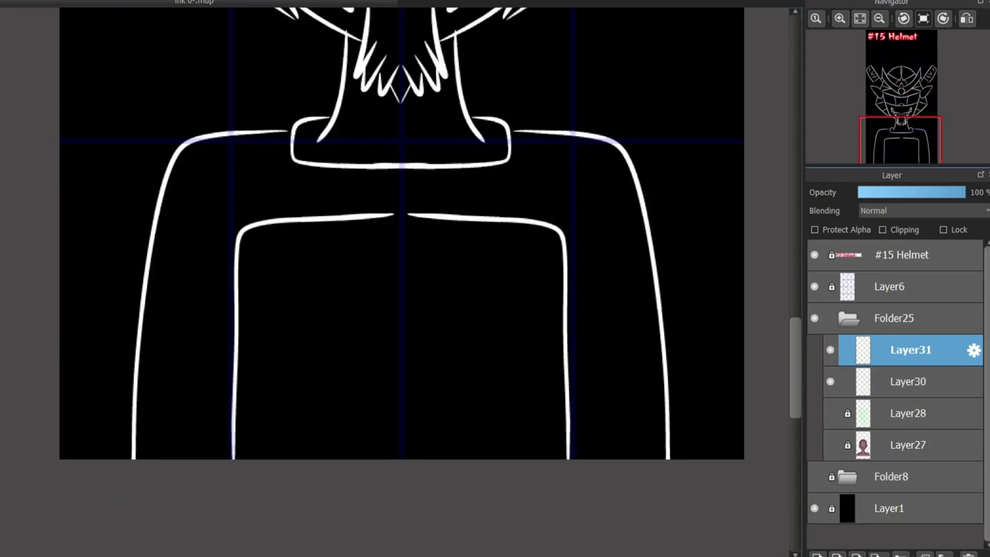
{"action": "left_click_drag", "start_coordinate": [294, 280], "coordinate": [515, 280]}
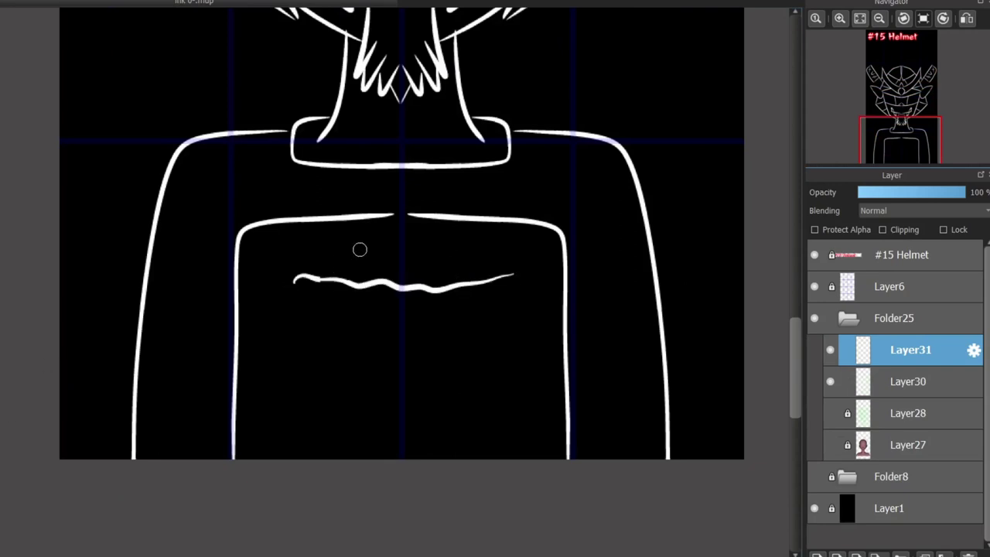
{"action": "key", "text": "ctrl+z"}
{"action": "left_click_drag", "start_coordinate": [354, 242], "coordinate": [345, 270]}
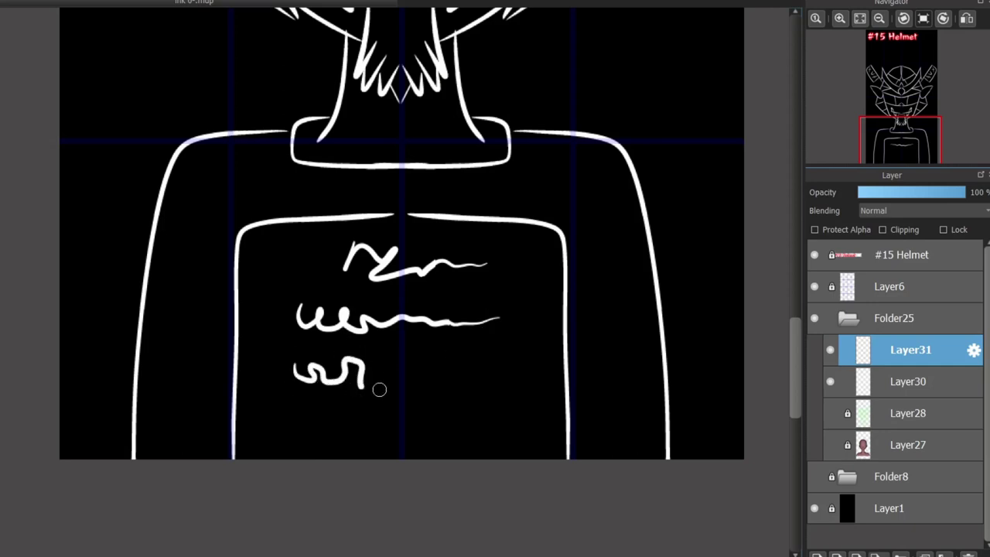
{"action": "mouse_move", "coordinate": [303, 430]}
{"action": "left_mouse_down"}
{"action": "mouse_move", "coordinate": [320, 441]}
{"action": "mouse_move", "coordinate": [348, 421]}
{"action": "left_mouse_up"}
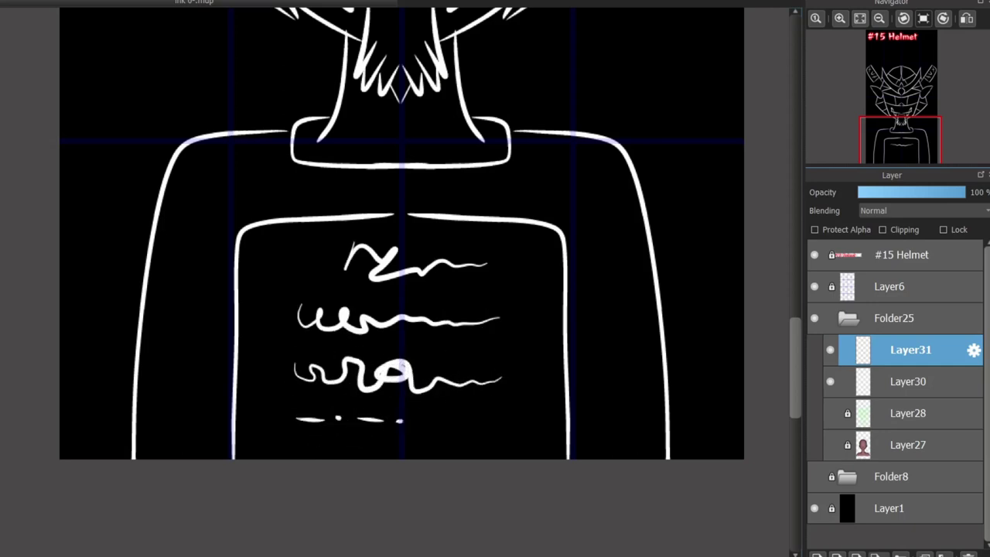
{"action": "scroll", "coordinate": [619, 402], "scroll_direction": "up", "scroll_amount": 1}
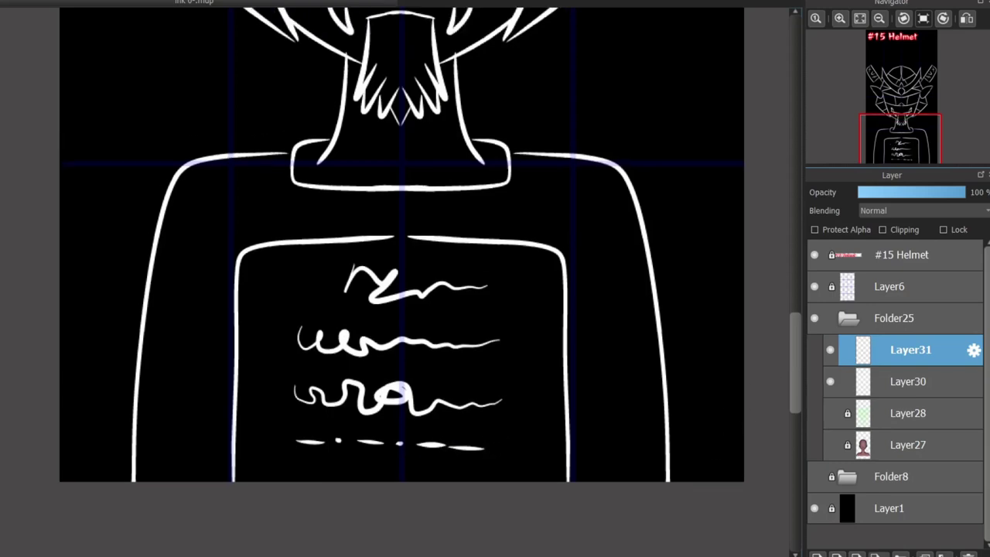
{"action": "left_click_drag", "start_coordinate": [795, 363], "coordinate": [795, 295]}
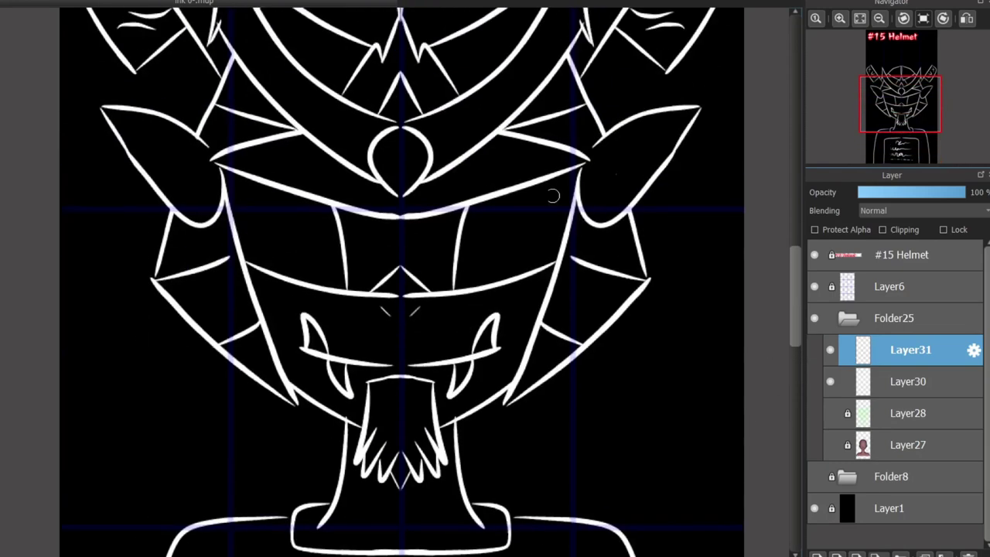
{"action": "scroll", "coordinate": [543, 196], "scroll_direction": "up", "scroll_amount": 2}
{"action": "left_click_drag", "start_coordinate": [444, 311], "coordinate": [466, 315]}
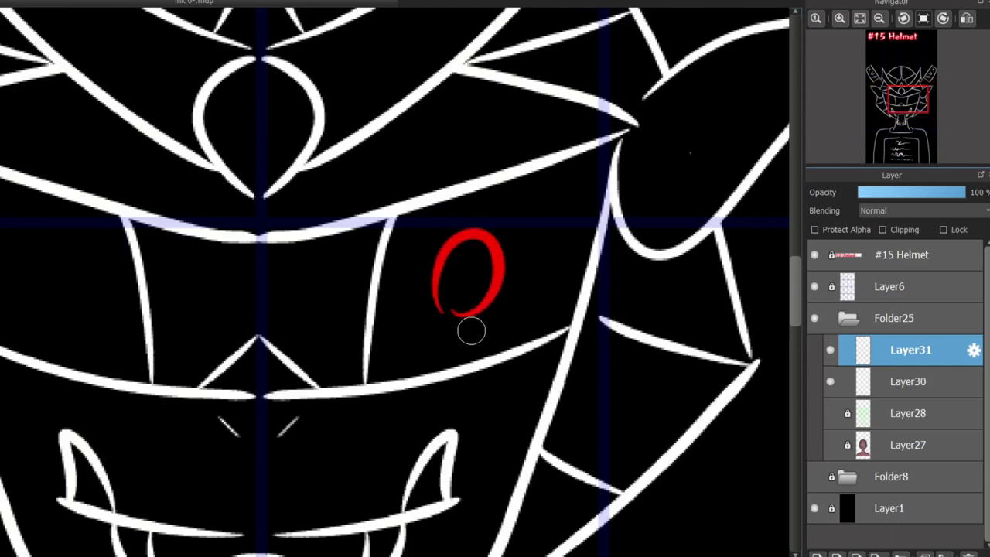
{"action": "mouse_move", "coordinate": [461, 242]}
{"action": "left_mouse_down"}
{"action": "mouse_move", "coordinate": [482, 309]}
{"action": "mouse_move", "coordinate": [468, 302]}
{"action": "left_mouse_up"}
{"action": "key", "text": "ctrl+z"}
{"action": "key", "text": "ctrl+z"}
{"action": "key", "text": "ctrl+z"}
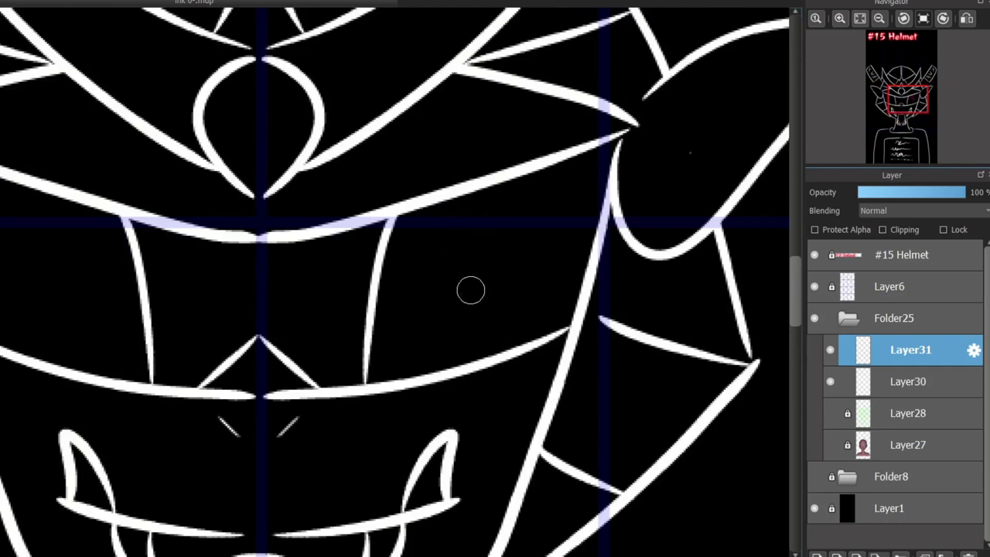
{"action": "left_click_drag", "start_coordinate": [462, 229], "coordinate": [480, 329]}
{"action": "scroll", "coordinate": [445, 297], "scroll_direction": "down", "scroll_amount": 3}
{"action": "scroll", "coordinate": [421, 388], "scroll_direction": "up", "scroll_amount": 3}
{"action": "key", "text": "ctrl+z"}
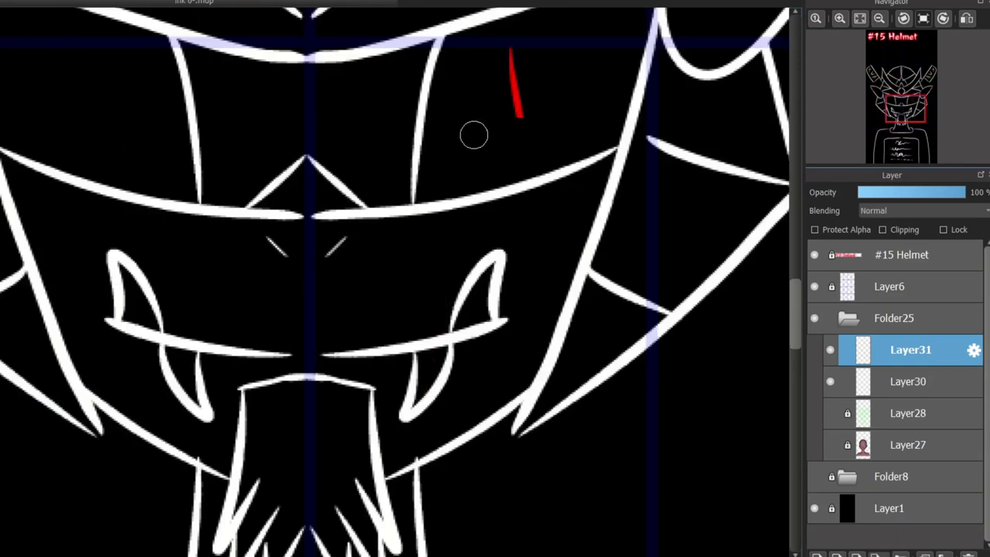
{"action": "left_click_drag", "start_coordinate": [476, 67], "coordinate": [477, 172]}
{"action": "key", "text": "ctrl+z"}
{"action": "mouse_move", "coordinate": [489, 40]}
{"action": "left_mouse_down"}
{"action": "mouse_move", "coordinate": [502, 195]}
{"action": "mouse_move", "coordinate": [512, 173]}
{"action": "left_mouse_up"}
{"action": "key", "text": "ctrl+z"}
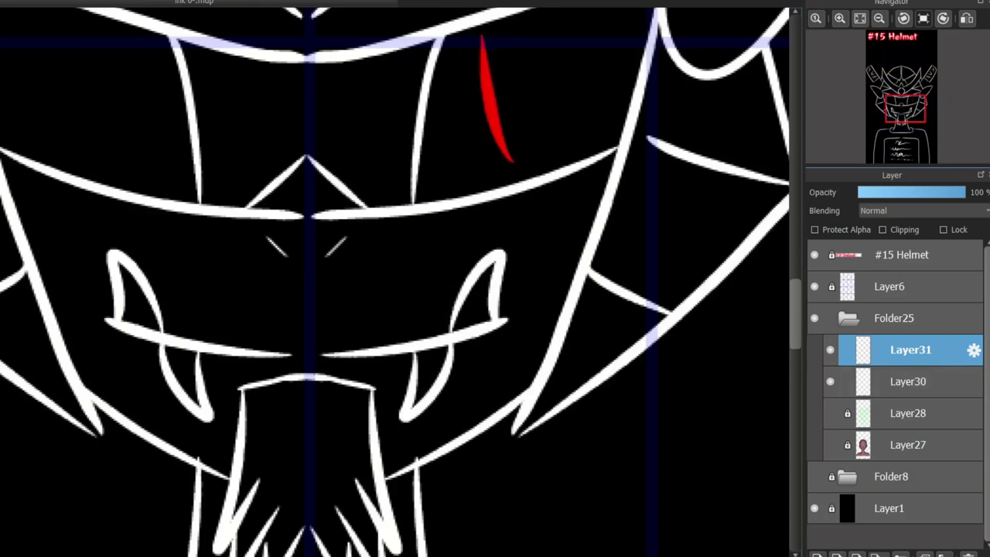
{"action": "key", "text": "ctrl+z"}
{"action": "key", "text": "ctrl+z"}
{"action": "left_click_drag", "start_coordinate": [490, 49], "coordinate": [520, 189]}
{"action": "scroll", "coordinate": [548, 169], "scroll_direction": "down", "scroll_amount": 5}
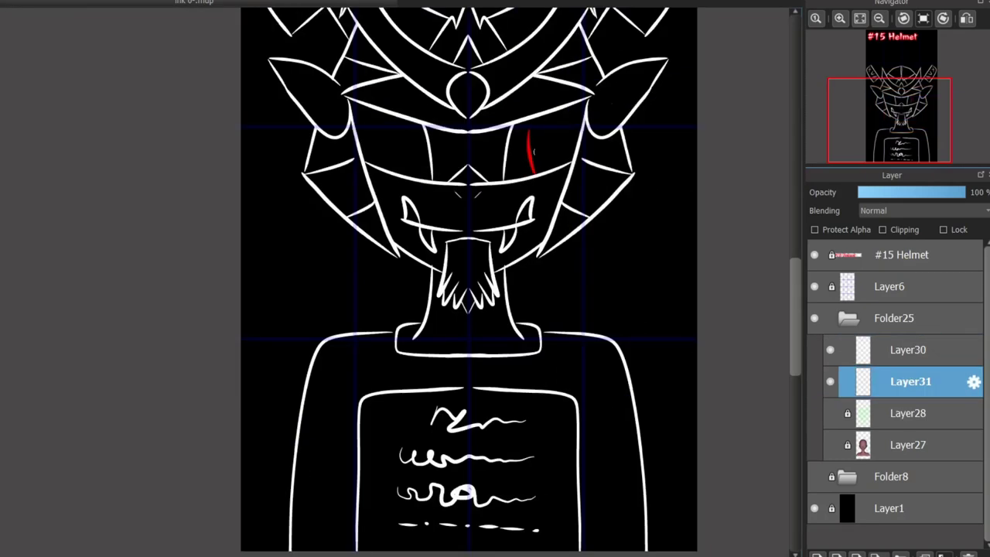
{"action": "scroll", "coordinate": [474, 275], "scroll_direction": "up", "scroll_amount": 6}
{"action": "key", "text": "ctrl+z"}
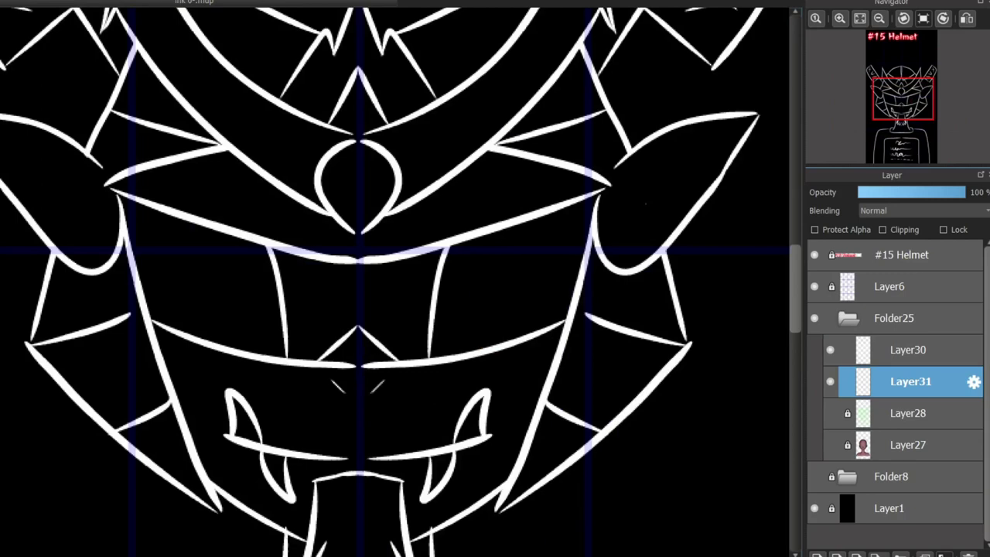
Draw a tall red oval ring as an eye in the visor's right-hand opening on Layer31.
{"action": "mouse_move", "coordinate": [495, 363]}
{"action": "left_mouse_down"}
{"action": "mouse_move", "coordinate": [526, 354]}
{"action": "mouse_move", "coordinate": [499, 368]}
{"action": "left_mouse_up"}
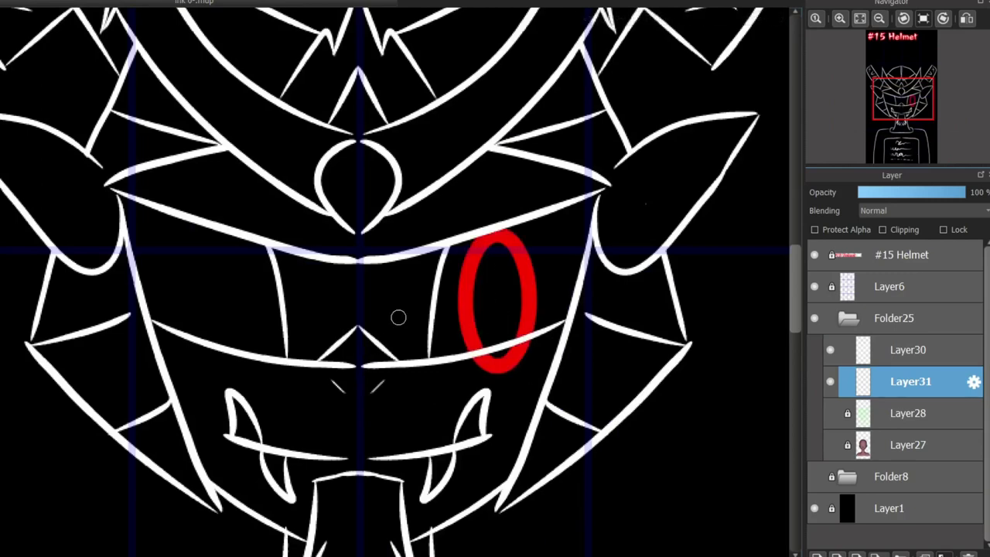
{"action": "scroll", "coordinate": [467, 307], "scroll_direction": "up", "scroll_amount": 2}
{"action": "key", "text": "ctrl+t"}
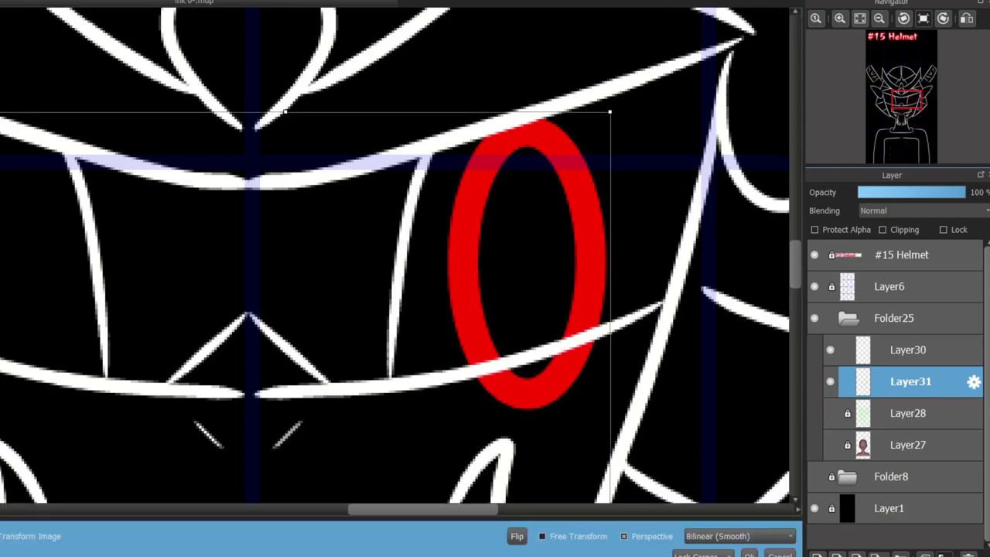
{"action": "scroll", "coordinate": [522, 326], "scroll_direction": "down", "scroll_amount": 3}
{"action": "left_click", "coordinate": [780, 553]}
{"action": "scroll", "coordinate": [576, 379], "scroll_direction": "up", "scroll_amount": 2}
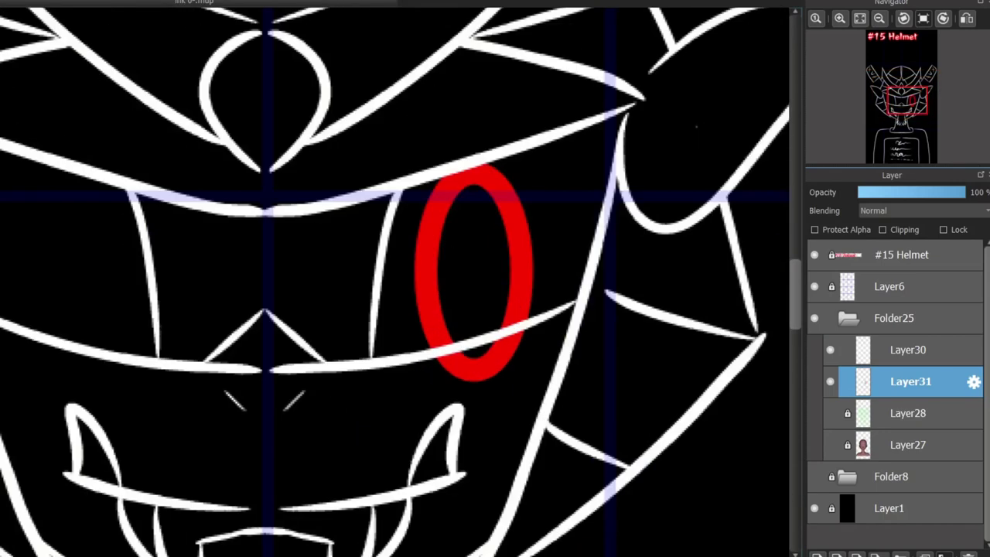
Transform the red oval eye, shrinking and tilting it slightly to sit between the visor's upper and lower lines, and clear the selection.
{"action": "key", "text": "ctrl+t"}
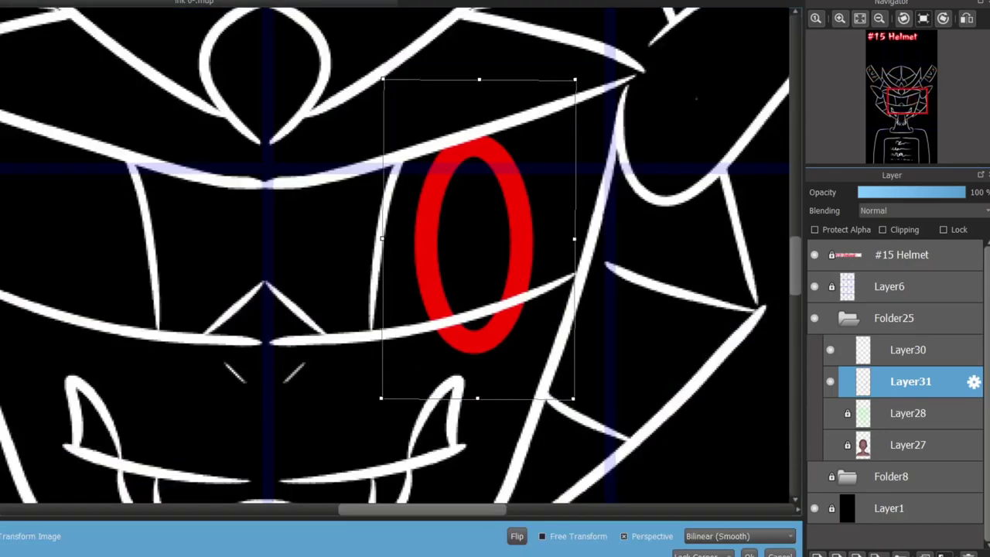
{"action": "left_click_drag", "start_coordinate": [596, 418], "coordinate": [539, 329]}
{"action": "left_click_drag", "start_coordinate": [458, 210], "coordinate": [469, 232]}
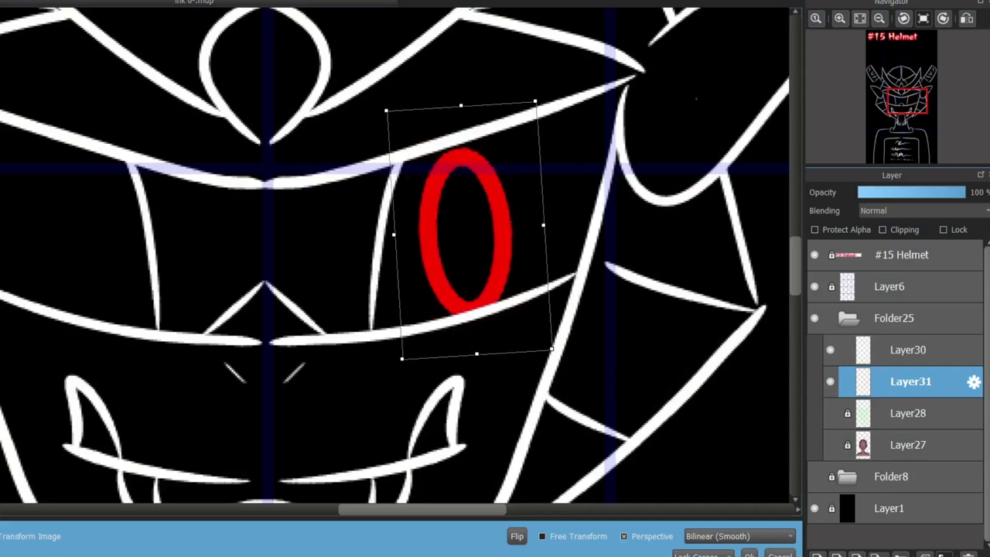
{"action": "left_click", "coordinate": [749, 554]}
{"action": "scroll", "coordinate": [419, 419], "scroll_direction": "down", "scroll_amount": 3}
{"action": "key", "text": "ctrl+d"}
{"action": "scroll", "coordinate": [402, 448], "scroll_direction": "up", "scroll_amount": 3}
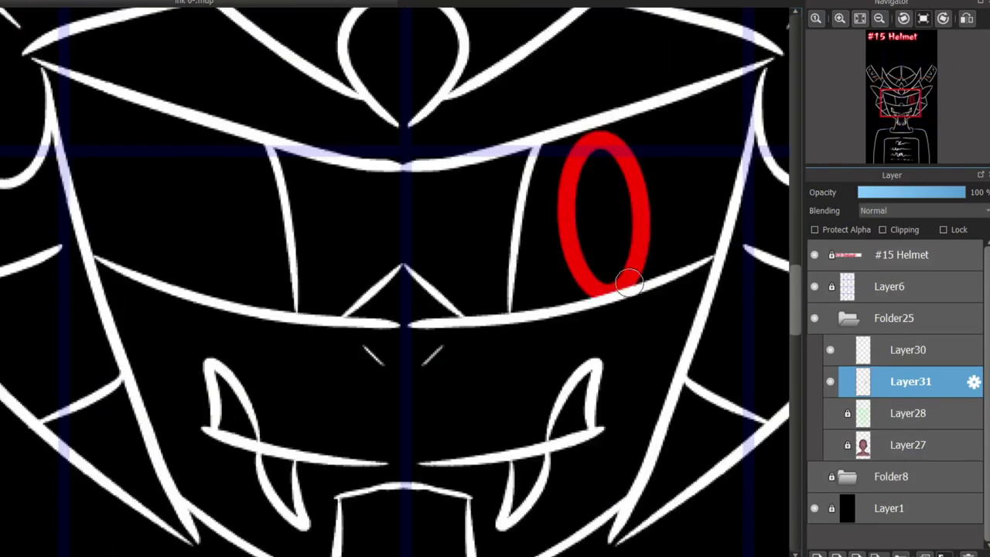
{"action": "left_click_drag", "start_coordinate": [628, 282], "coordinate": [585, 543]}
{"action": "key", "text": "ctrl+z"}
{"action": "scroll", "coordinate": [265, 242], "scroll_direction": "down", "scroll_amount": 2}
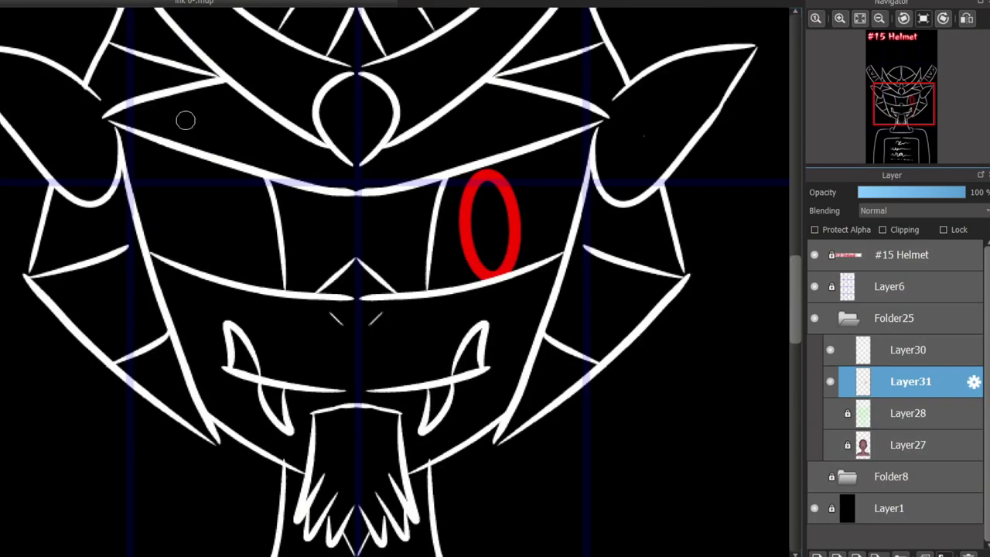
Draw a red diagonal scar from the left brow plate down to the cheek and erase the part crossing the visor opening.
{"action": "mouse_move", "coordinate": [172, 113]}
{"action": "left_mouse_down"}
{"action": "mouse_move", "coordinate": [256, 345]}
{"action": "mouse_move", "coordinate": [270, 341]}
{"action": "left_mouse_up"}
{"action": "key", "text": "ctrl+z"}
{"action": "scroll", "coordinate": [170, 229], "scroll_direction": "up", "scroll_amount": 2}
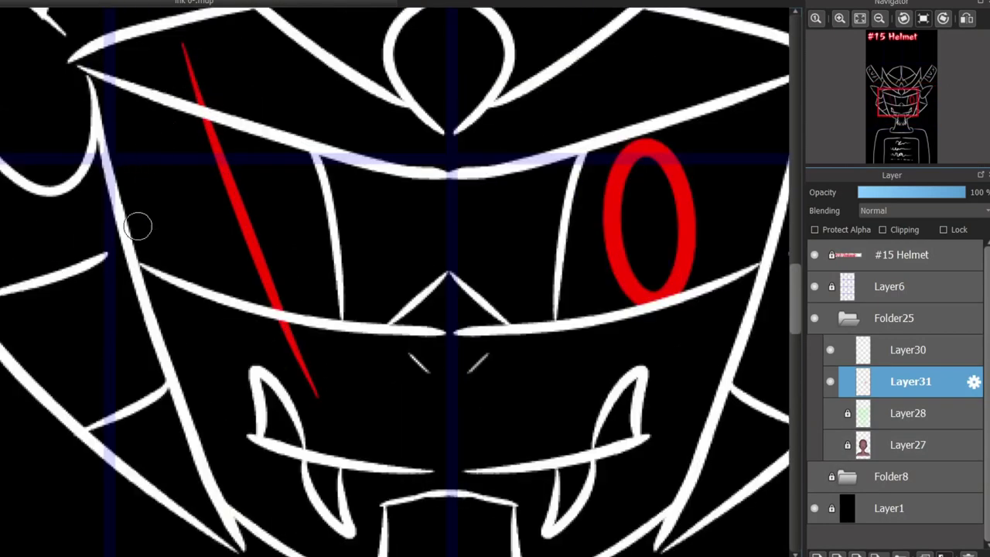
{"action": "left_click_drag", "start_coordinate": [203, 139], "coordinate": [260, 198]}
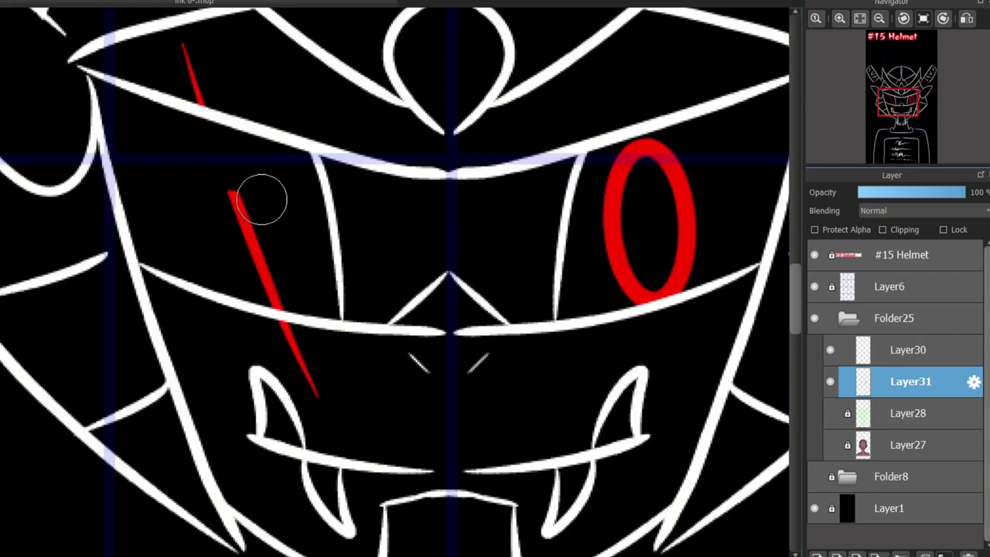
{"action": "left_click", "coordinate": [300, 308]}
{"action": "left_click_drag", "start_coordinate": [300, 308], "coordinate": [266, 287]}
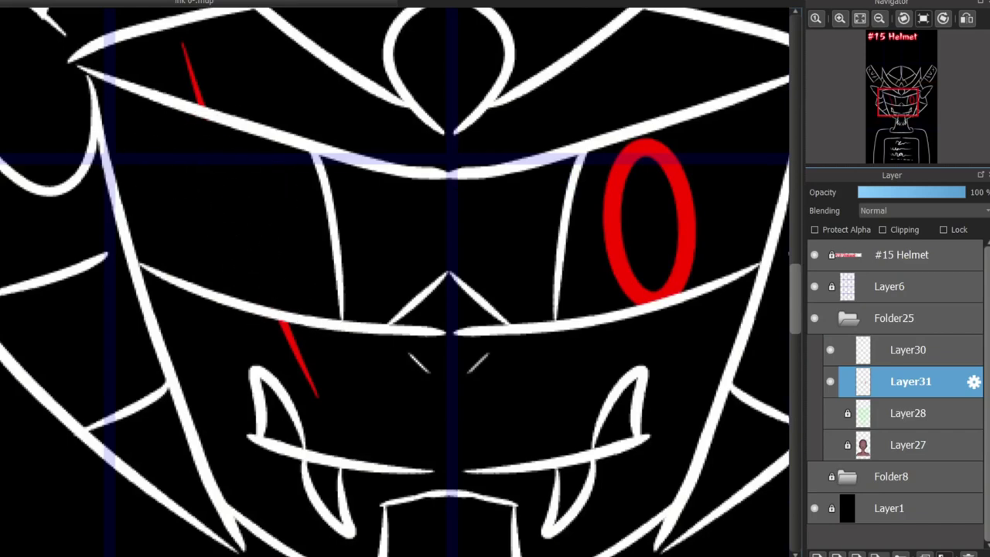
Draw a red central strand and two mirrored red strands on each side inside the beard.
{"action": "scroll", "coordinate": [395, 278], "scroll_direction": "down", "scroll_amount": 4}
{"action": "mouse_move", "coordinate": [415, 202]}
{"action": "left_mouse_down"}
{"action": "mouse_move", "coordinate": [413, 299]}
{"action": "mouse_move", "coordinate": [401, 313]}
{"action": "left_mouse_up"}
{"action": "key", "text": "ctrl+z"}
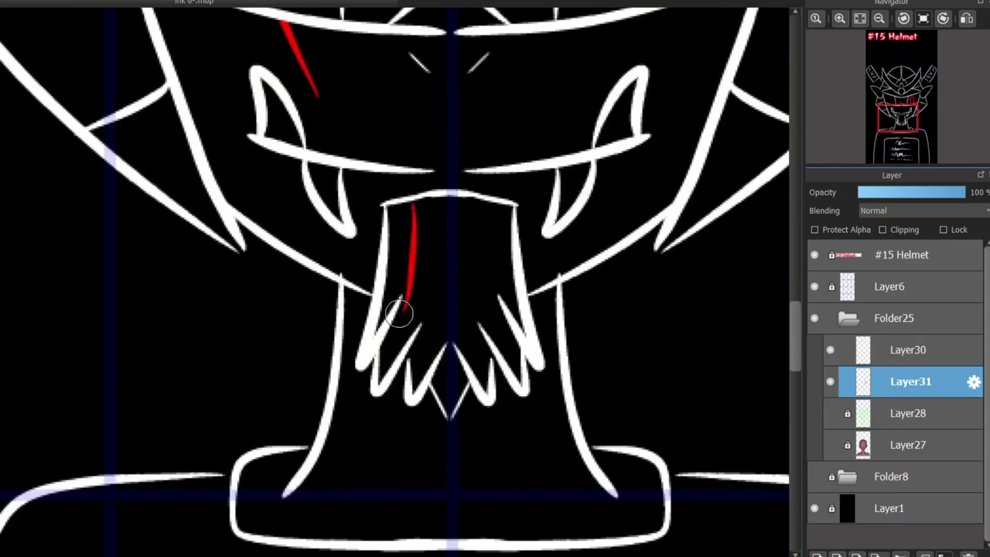
{"action": "left_click_drag", "start_coordinate": [470, 198], "coordinate": [505, 306]}
{"action": "key", "text": "ctrl+z"}
{"action": "key", "text": "ctrl+z"}
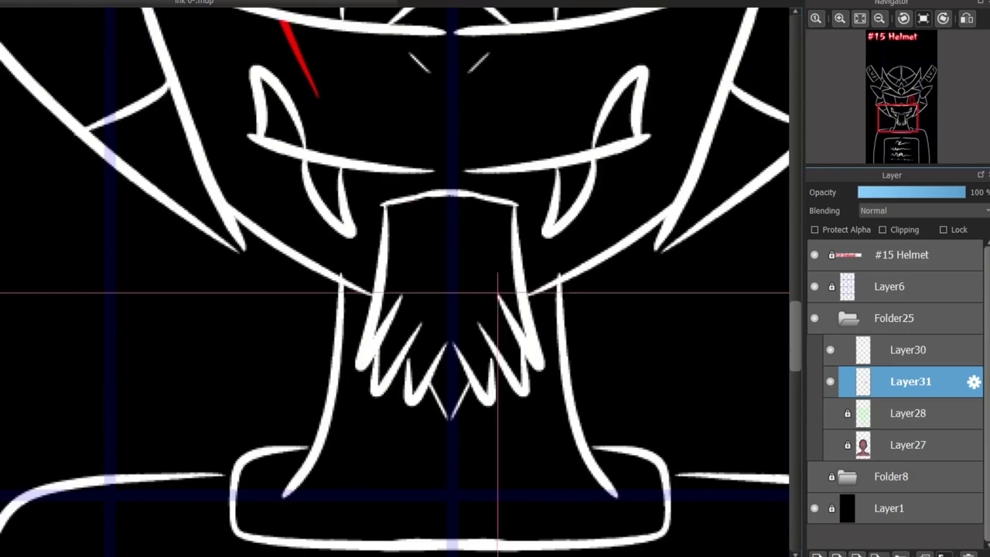
{"action": "mouse_move", "coordinate": [471, 205]}
{"action": "left_mouse_down"}
{"action": "mouse_move", "coordinate": [495, 292]}
{"action": "mouse_move", "coordinate": [476, 333]}
{"action": "mouse_move", "coordinate": [447, 349]}
{"action": "left_mouse_up"}
{"action": "key", "text": "ctrl+z"}
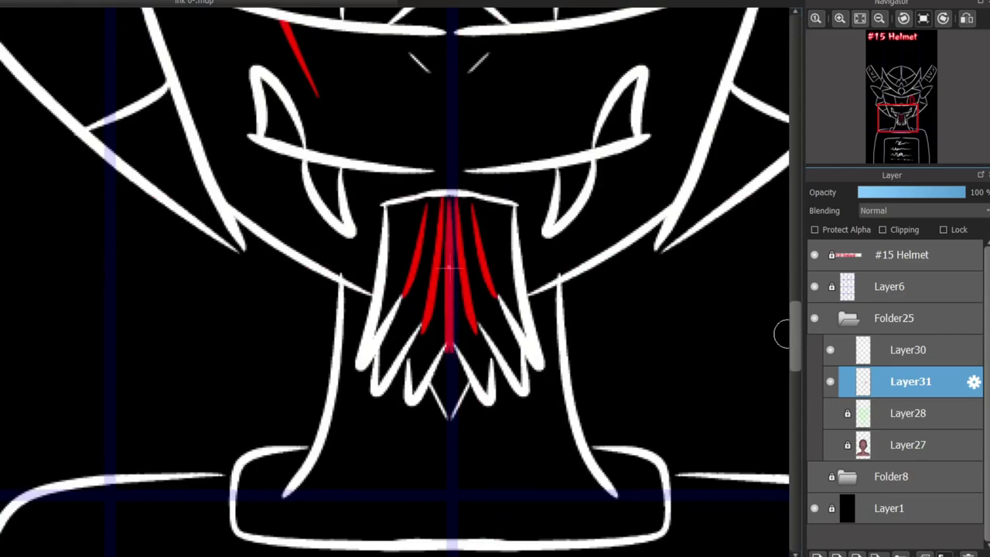
Draw a short red vertical line from the mouth line's left end down to the jaw edge.
{"action": "left_click_drag", "start_coordinate": [795, 334], "coordinate": [796, 303]}
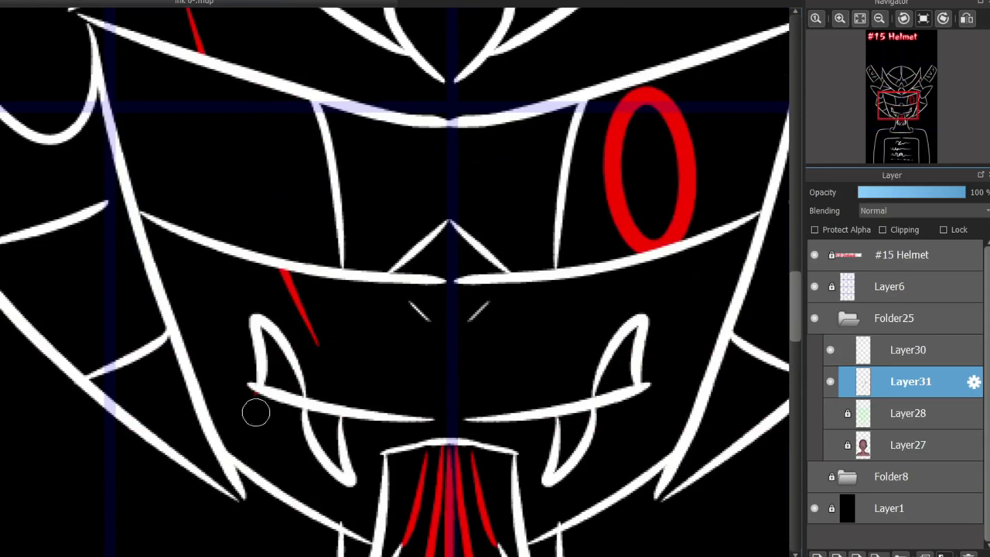
{"action": "left_click_drag", "start_coordinate": [255, 394], "coordinate": [260, 486]}
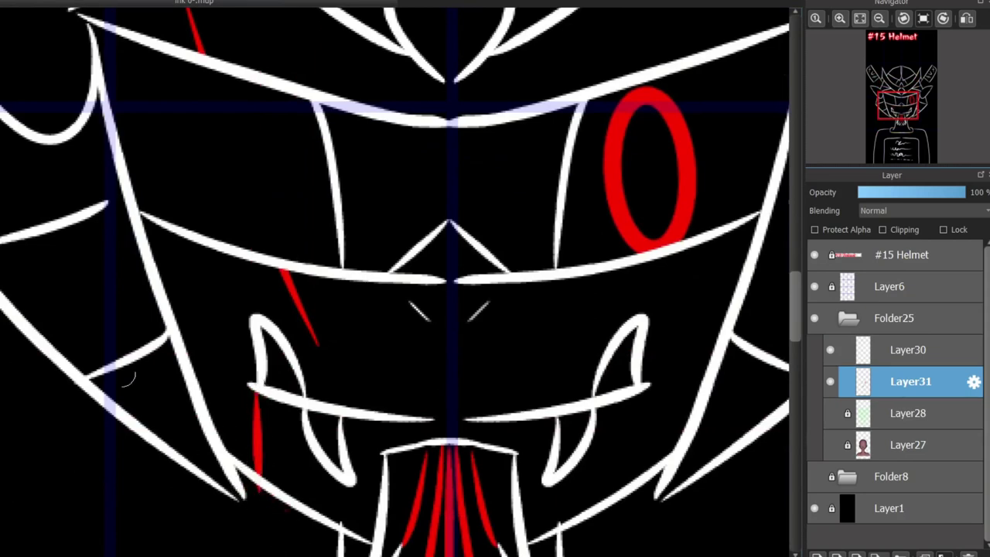
{"action": "left_click", "coordinate": [260, 503]}
{"action": "left_click_drag", "start_coordinate": [648, 107], "coordinate": [659, 237]}
{"action": "key", "text": "ctrl+z"}
{"action": "key", "text": "ctrl+z"}
{"action": "scroll", "coordinate": [671, 164], "scroll_direction": "up", "scroll_amount": 2}
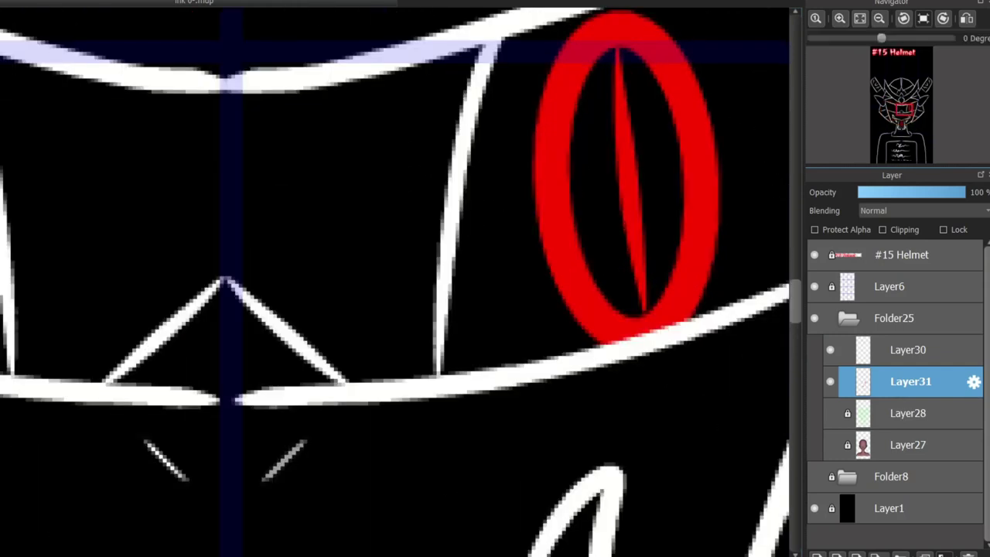
{"action": "left_click_drag", "start_coordinate": [671, 163], "coordinate": [348, 383]}
{"action": "key", "text": "ctrl+z"}
{"action": "mouse_move", "coordinate": [288, 275]}
{"action": "left_mouse_down"}
{"action": "mouse_move", "coordinate": [364, 392]}
{"action": "mouse_move", "coordinate": [255, 435]}
{"action": "mouse_move", "coordinate": [309, 528]}
{"action": "mouse_move", "coordinate": [369, 400]}
{"action": "mouse_move", "coordinate": [301, 261]}
{"action": "mouse_move", "coordinate": [270, 287]}
{"action": "mouse_move", "coordinate": [239, 403]}
{"action": "mouse_move", "coordinate": [255, 435]}
{"action": "mouse_move", "coordinate": [369, 457]}
{"action": "mouse_move", "coordinate": [375, 391]}
{"action": "left_mouse_up"}
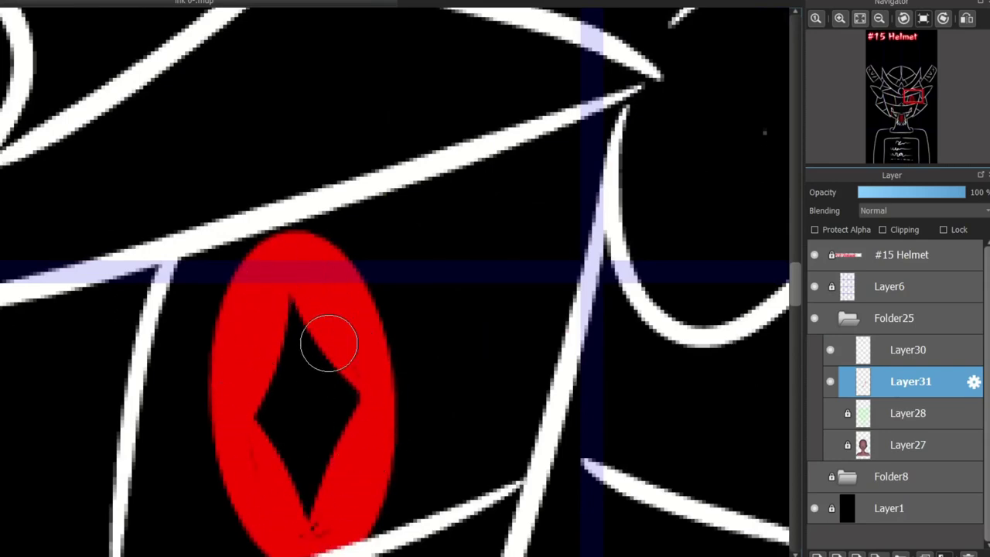
{"action": "scroll", "coordinate": [329, 342], "scroll_direction": "down", "scroll_amount": 3}
{"action": "scroll", "coordinate": [247, 474], "scroll_direction": "up", "scroll_amount": 3}
{"action": "left_click_drag", "start_coordinate": [452, 299], "coordinate": [471, 292]}
{"action": "left_click_drag", "start_coordinate": [524, 165], "coordinate": [530, 153]}
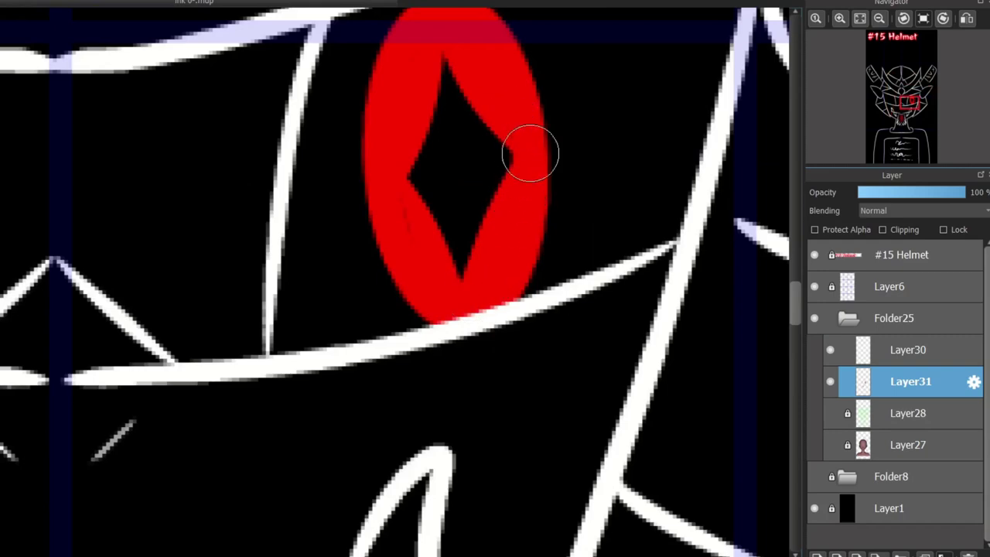
{"action": "scroll", "coordinate": [444, 330], "scroll_direction": "down", "scroll_amount": 3}
{"action": "scroll", "coordinate": [441, 331], "scroll_direction": "up", "scroll_amount": 2}
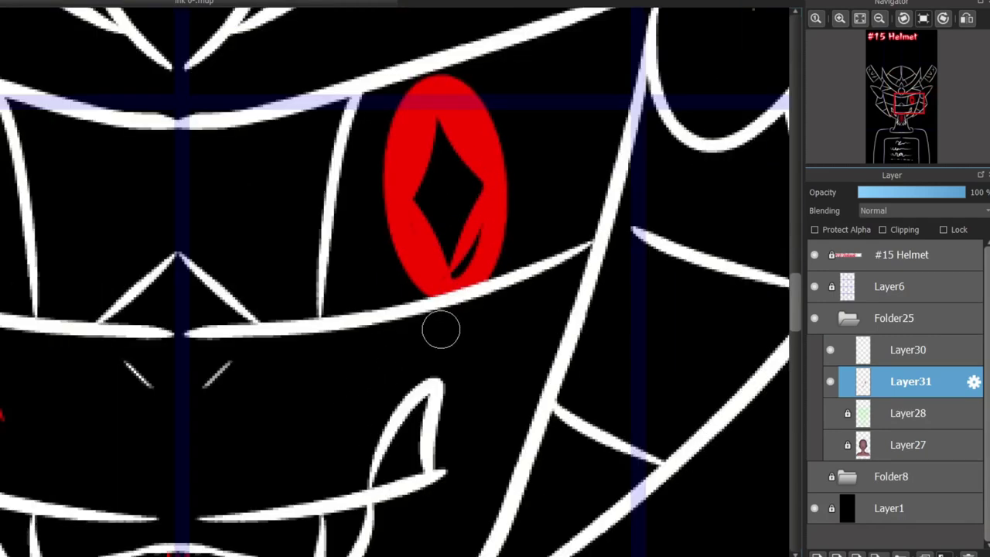
{"action": "key", "text": "ctrl+z"}
{"action": "key", "text": "ctrl+z"}
{"action": "scroll", "coordinate": [437, 334], "scroll_direction": "down", "scroll_amount": 2}
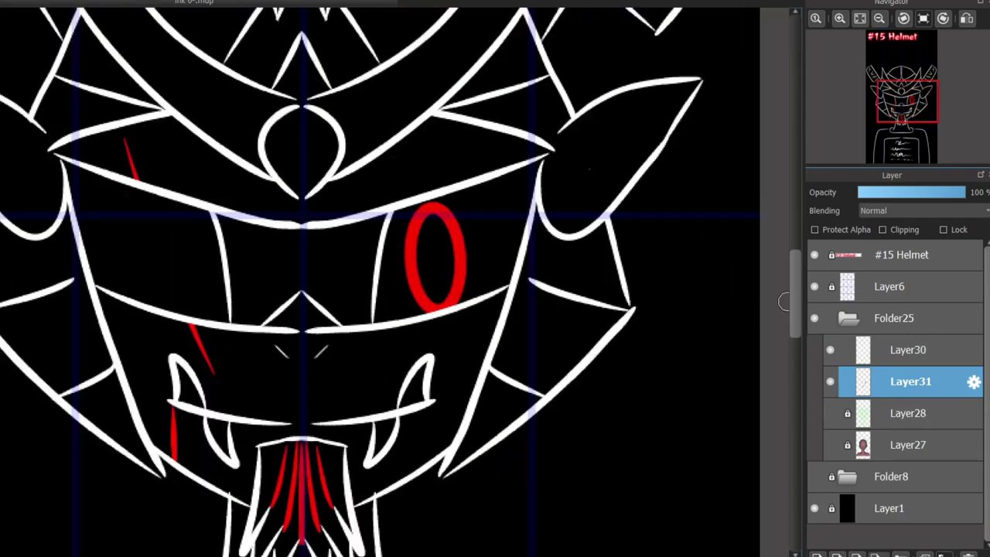
Draw mirrored red accent strokes inside the upper tips of the central horn band.
{"action": "scroll", "coordinate": [783, 301], "scroll_direction": "up", "scroll_amount": 5}
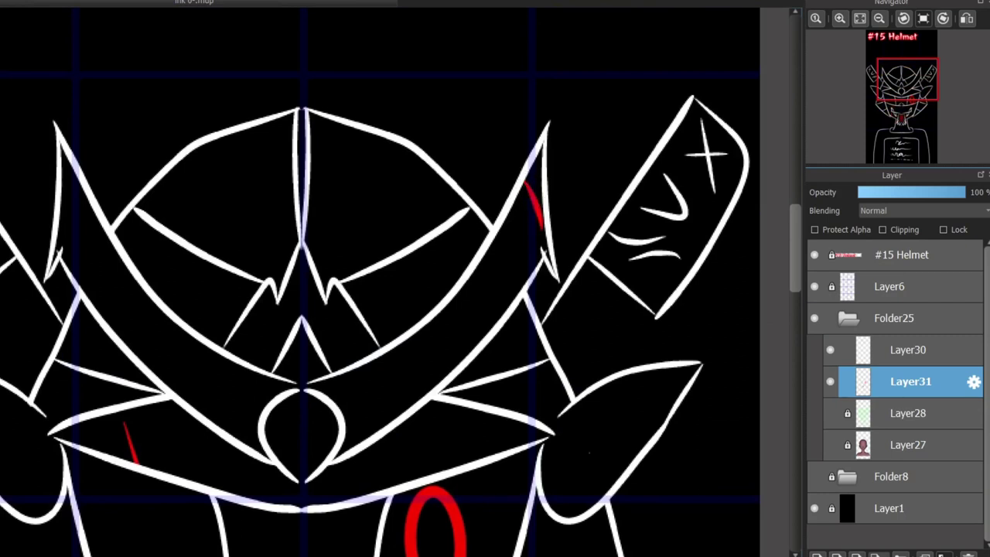
{"action": "left_click", "coordinate": [302, 205]}
{"action": "left_click_drag", "start_coordinate": [512, 205], "coordinate": [498, 293]}
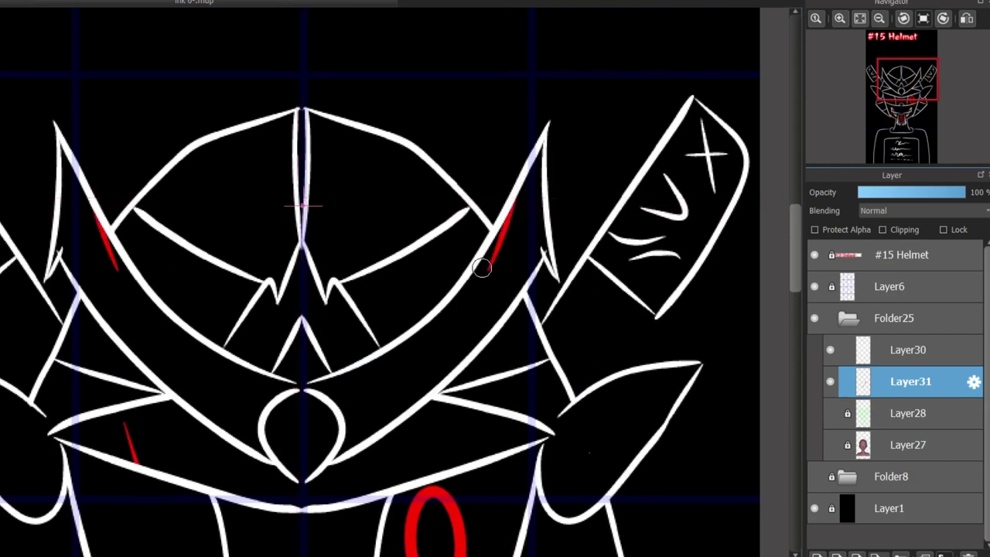
{"action": "key", "text": "ctrl+z"}
{"action": "left_click_drag", "start_coordinate": [541, 136], "coordinate": [513, 240]}
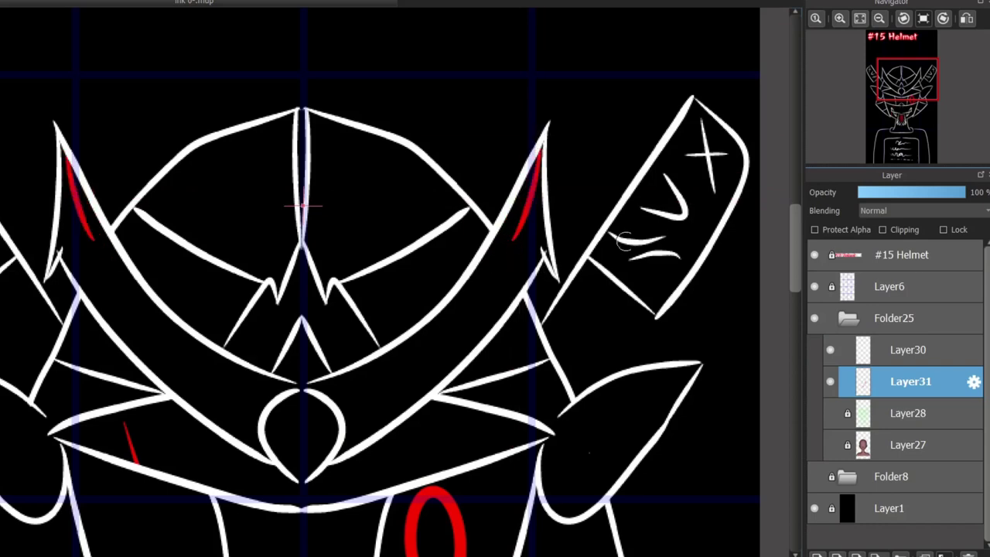
Draw mirrored red curves inside both ears, running from the lower edge up towards the pointed tip.
{"action": "left_click_drag", "start_coordinate": [794, 267], "coordinate": [795, 297]}
{"action": "key", "text": "ctrl+z"}
{"action": "mouse_move", "coordinate": [605, 303]}
{"action": "left_mouse_down"}
{"action": "mouse_move", "coordinate": [586, 275]}
{"action": "mouse_move", "coordinate": [653, 213]}
{"action": "mouse_move", "coordinate": [597, 288]}
{"action": "mouse_move", "coordinate": [604, 305]}
{"action": "left_mouse_up"}
{"action": "key", "text": "ctrl+z"}
{"action": "key", "text": "ctrl+z"}
{"action": "left_click_drag", "start_coordinate": [605, 312], "coordinate": [595, 233]}
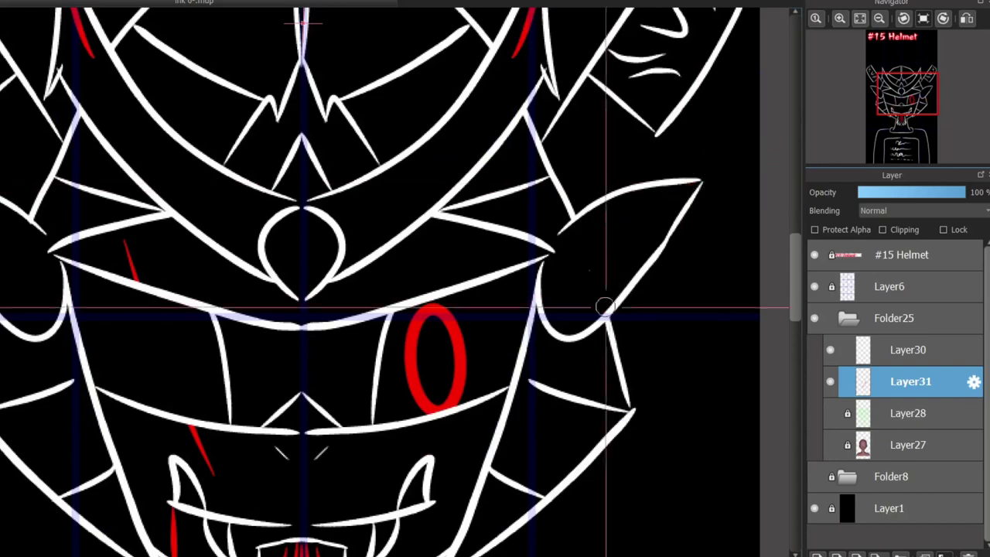
{"action": "left_click_drag", "start_coordinate": [595, 311], "coordinate": [683, 189]}
Look over the whole drawing, from the chest panel up to the helmet, to check the red accents.
{"action": "scroll", "coordinate": [784, 256], "scroll_direction": "down", "scroll_amount": 10}
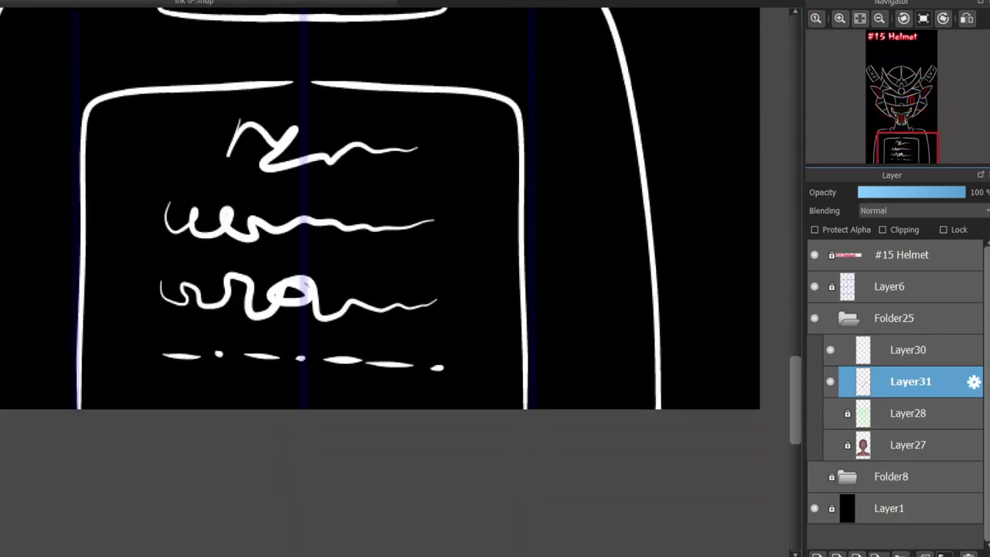
{"action": "scroll", "coordinate": [783, 255], "scroll_direction": "up", "scroll_amount": 7}
{"action": "scroll", "coordinate": [747, 247], "scroll_direction": "up", "scroll_amount": 5}
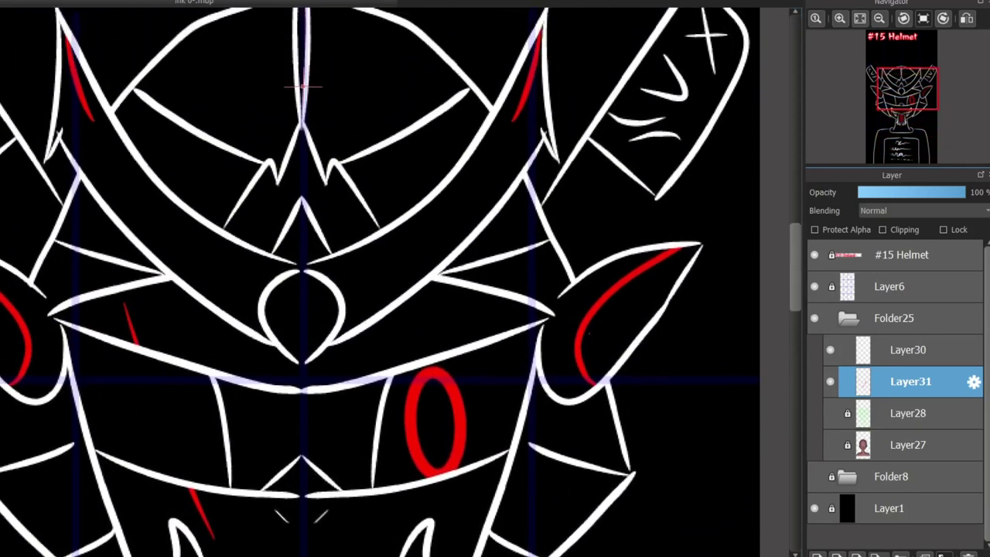
{"action": "scroll", "coordinate": [586, 389], "scroll_direction": "down", "scroll_amount": 3}
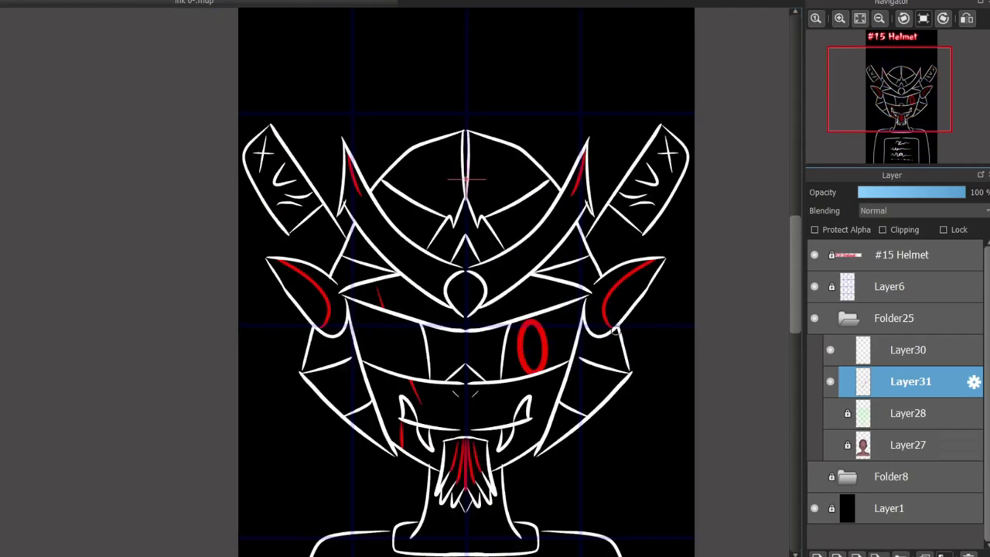
{"action": "scroll", "coordinate": [454, 404], "scroll_direction": "up", "scroll_amount": 4}
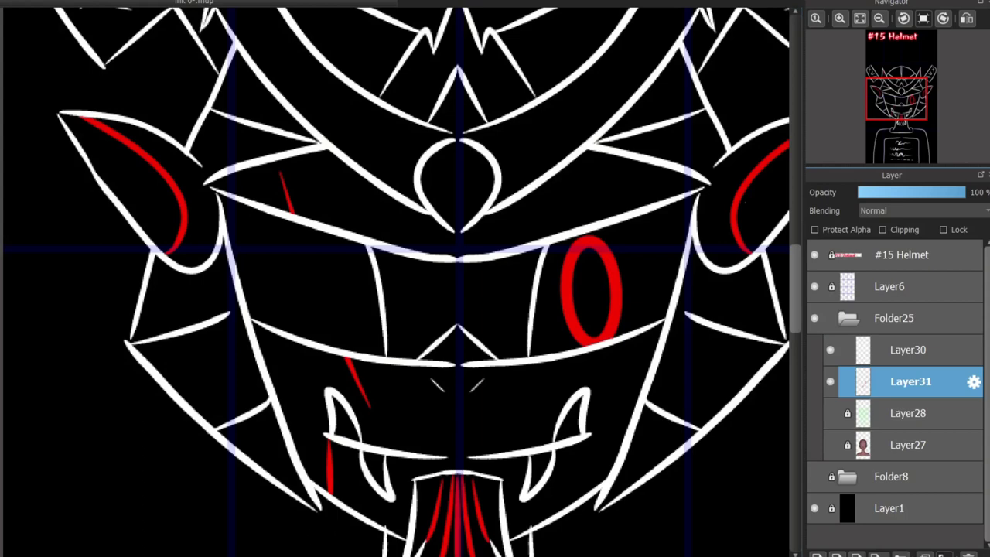
{"action": "scroll", "coordinate": [396, 282], "scroll_direction": "right", "scroll_amount": 1}
{"action": "scroll", "coordinate": [395, 282], "scroll_direction": "right", "scroll_amount": 2}
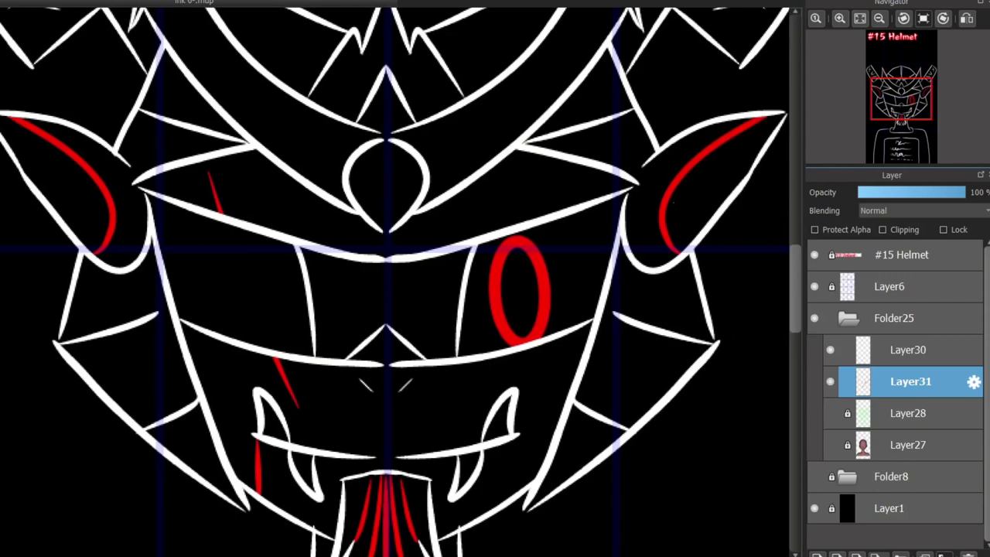
Draw two white branching cracks on the left side guard, one in its middle section and one in its lower section.
{"action": "scroll", "coordinate": [87, 477], "scroll_direction": "up", "scroll_amount": 2}
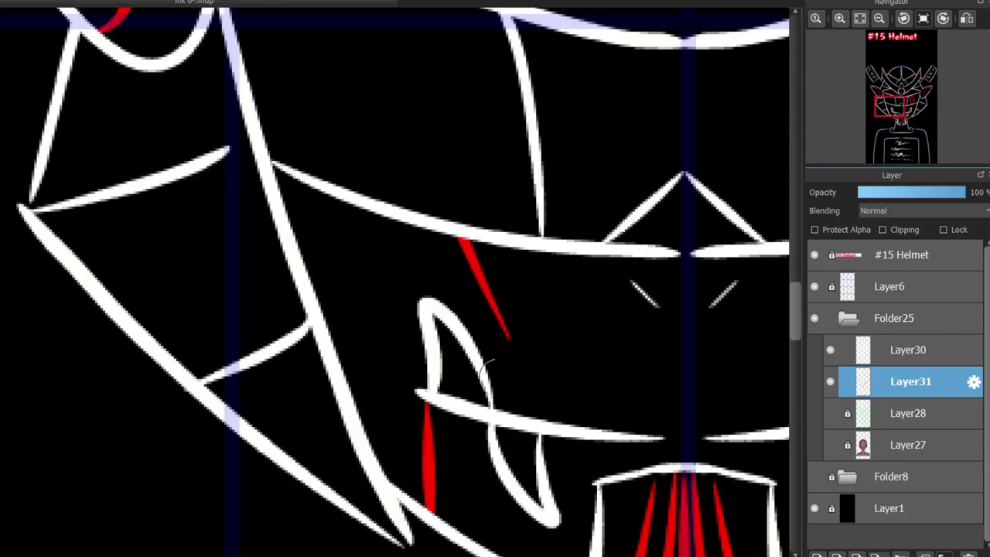
{"action": "mouse_move", "coordinate": [123, 309]}
{"action": "left_mouse_down"}
{"action": "mouse_move", "coordinate": [150, 252]}
{"action": "mouse_move", "coordinate": [187, 257]}
{"action": "left_mouse_up"}
{"action": "mouse_move", "coordinate": [167, 256]}
{"action": "left_mouse_down"}
{"action": "mouse_move", "coordinate": [199, 215]}
{"action": "mouse_move", "coordinate": [175, 258]}
{"action": "left_mouse_up"}
{"action": "key", "text": "ctrl+z"}
{"action": "left_click_drag", "start_coordinate": [264, 556], "coordinate": [285, 556]}
{"action": "mouse_move", "coordinate": [152, 419]}
{"action": "left_mouse_down"}
{"action": "mouse_move", "coordinate": [206, 395]}
{"action": "mouse_move", "coordinate": [229, 428]}
{"action": "left_mouse_up"}
{"action": "left_click_drag", "start_coordinate": [218, 420], "coordinate": [223, 451]}
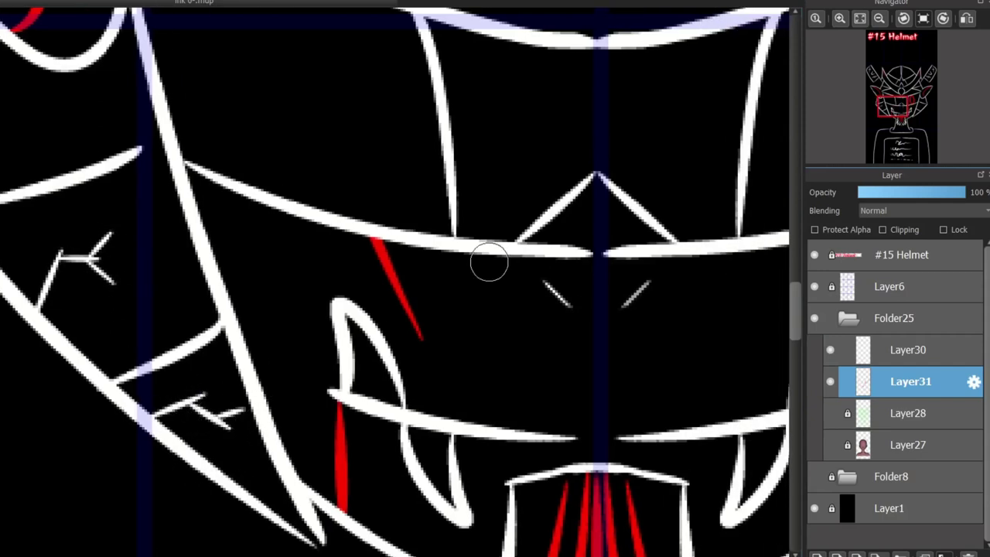
Draw white cracks from the upper edge of the left brow panel, a branching one and an outer one on either side of the red scar.
{"action": "left_click_drag", "start_coordinate": [877, 95], "coordinate": [892, 96]}
{"action": "mouse_move", "coordinate": [308, 106]}
{"action": "left_mouse_down"}
{"action": "mouse_move", "coordinate": [348, 148]}
{"action": "mouse_move", "coordinate": [319, 180]}
{"action": "left_mouse_up"}
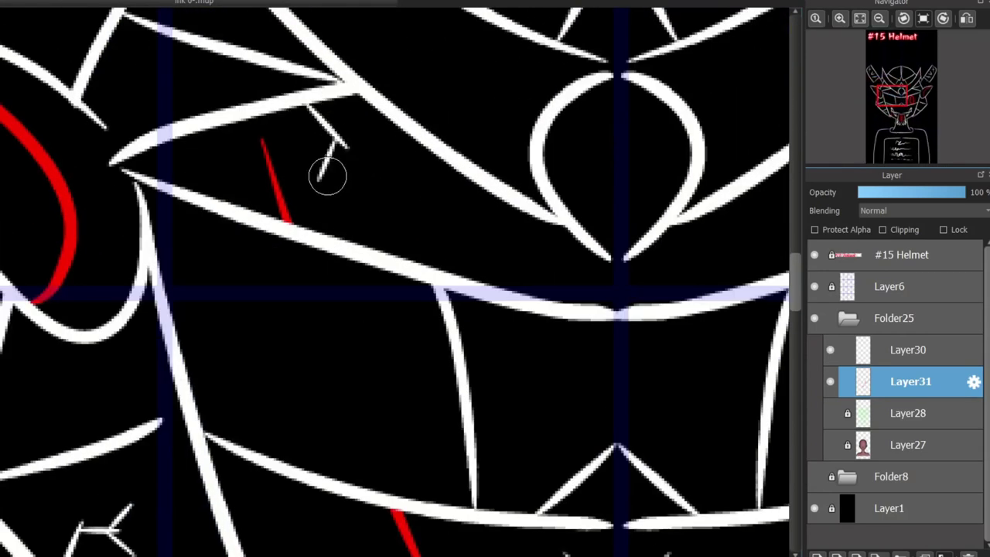
{"action": "key", "text": "ctrl+z"}
{"action": "mouse_move", "coordinate": [336, 136]}
{"action": "left_mouse_down"}
{"action": "mouse_move", "coordinate": [324, 162]}
{"action": "mouse_move", "coordinate": [357, 183]}
{"action": "left_mouse_up"}
{"action": "key", "text": "ctrl+z"}
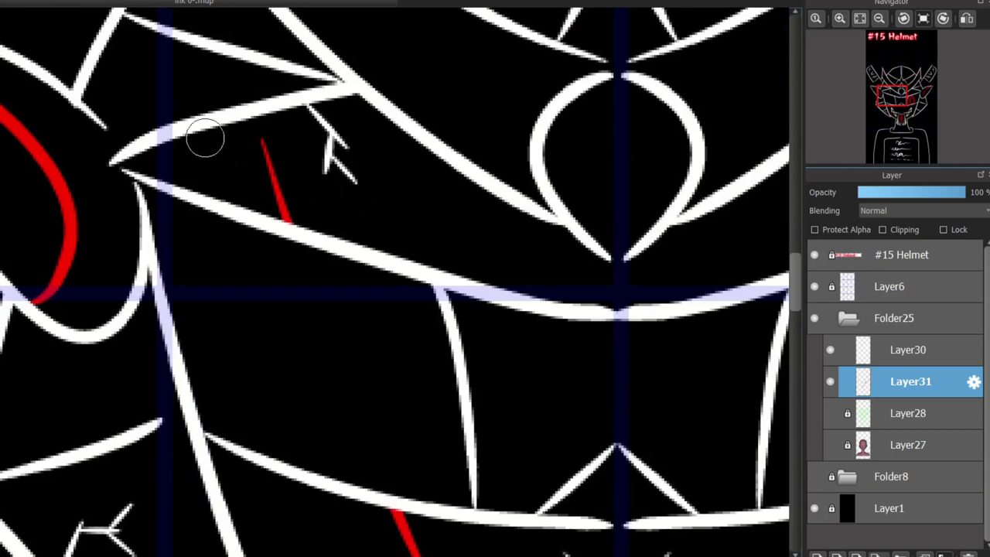
{"action": "left_click_drag", "start_coordinate": [208, 128], "coordinate": [239, 174]}
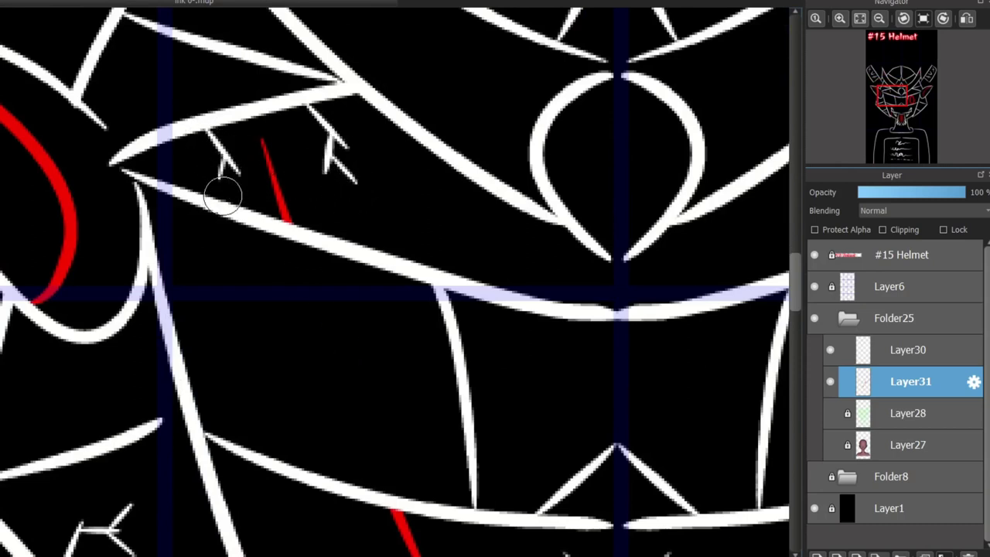
Draw a white branching crack running inward from the outer edge of the left side guard's upper section.
{"action": "left_click_drag", "start_coordinate": [355, 556], "coordinate": [311, 556]}
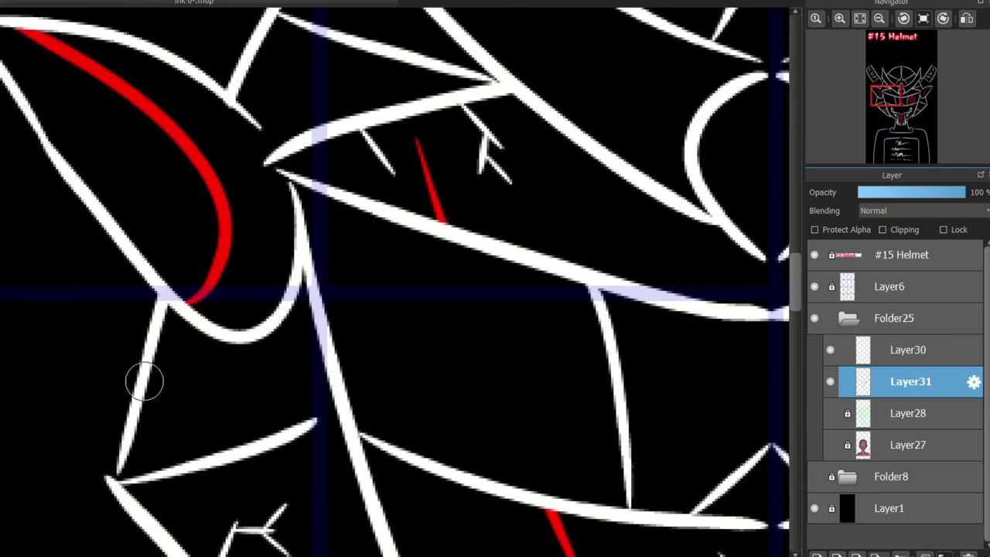
{"action": "left_click_drag", "start_coordinate": [144, 379], "coordinate": [216, 377]}
{"action": "left_click_drag", "start_coordinate": [197, 376], "coordinate": [225, 356]}
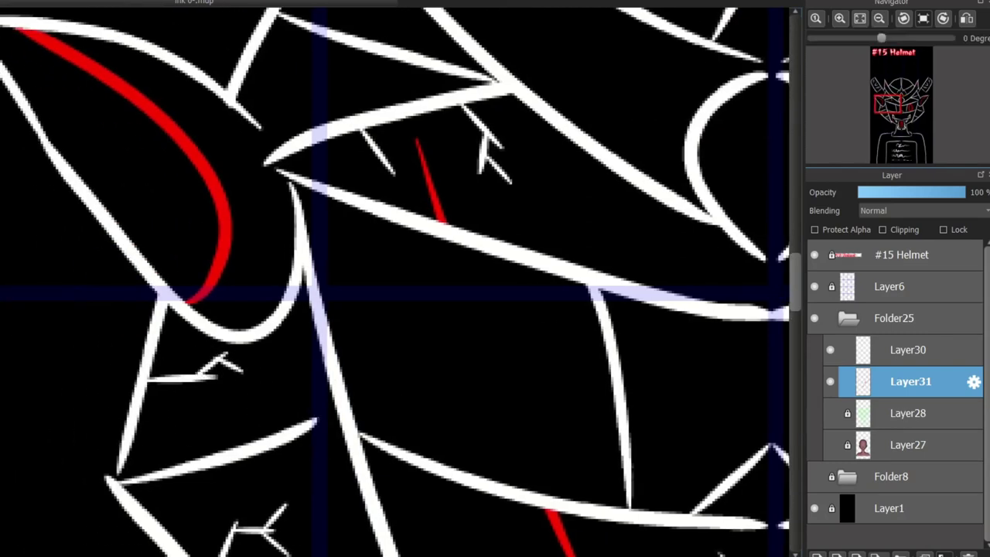
Draw two white cross lines with two rivet dots between them across the left arm of the central horn band.
{"action": "left_click_drag", "start_coordinate": [892, 100], "coordinate": [888, 88]}
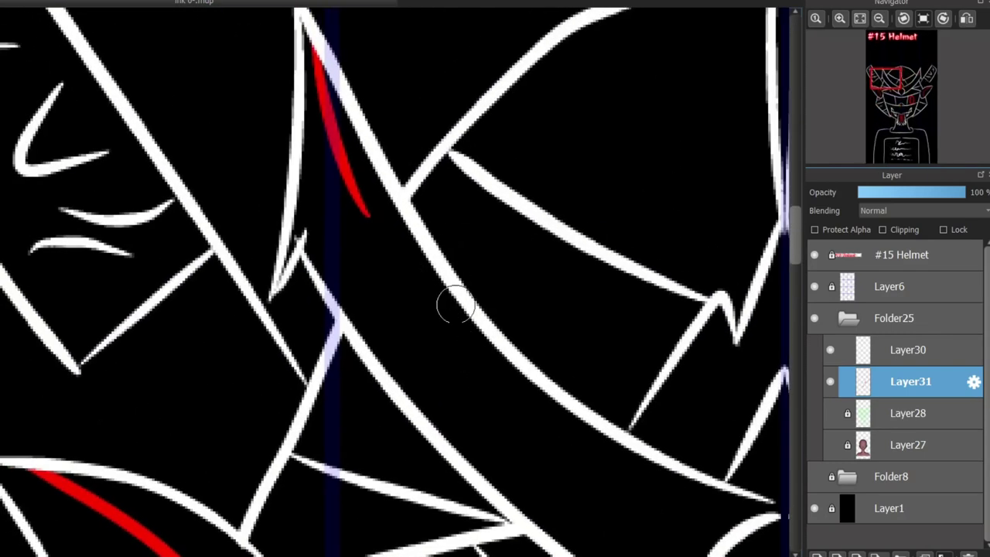
{"action": "mouse_move", "coordinate": [453, 302]}
{"action": "left_mouse_down"}
{"action": "mouse_move", "coordinate": [439, 381]}
{"action": "mouse_move", "coordinate": [468, 321]}
{"action": "left_mouse_up"}
{"action": "key", "text": "ctrl+z"}
{"action": "left_click_drag", "start_coordinate": [447, 432], "coordinate": [511, 367]}
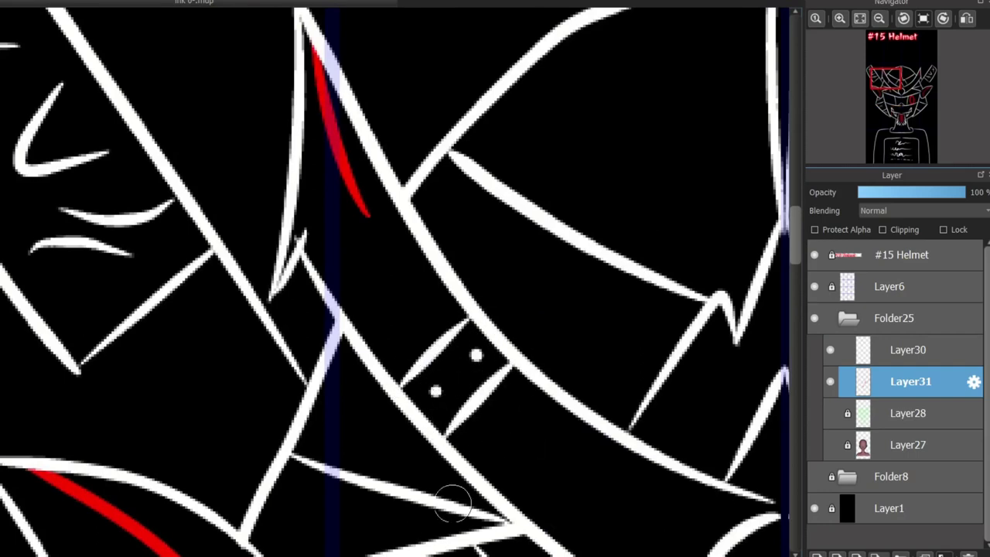
{"action": "left_click_drag", "start_coordinate": [387, 556], "coordinate": [417, 556]}
{"action": "left_click_drag", "start_coordinate": [892, 92], "coordinate": [893, 86]}
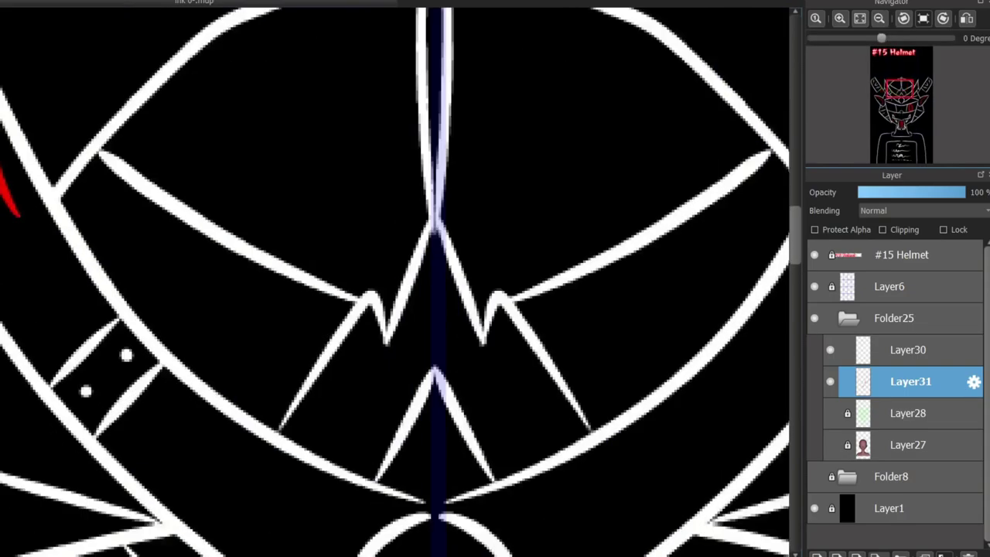
{"action": "mouse_move", "coordinate": [899, 89]}
{"action": "left_mouse_down"}
{"action": "mouse_move", "coordinate": [893, 119]}
{"action": "mouse_move", "coordinate": [897, 104]}
{"action": "mouse_move", "coordinate": [912, 105]}
{"action": "left_mouse_up"}
{"action": "left_click_drag", "start_coordinate": [362, 299], "coordinate": [375, 420]}
{"action": "key", "text": "ctrl+z"}
{"action": "left_click_drag", "start_coordinate": [361, 302], "coordinate": [378, 450]}
{"action": "key", "text": "ctrl+z"}
{"action": "left_click_drag", "start_coordinate": [469, 556], "coordinate": [446, 555]}
{"action": "key", "text": "ctrl+z"}
{"action": "key", "text": "ctrl+z"}
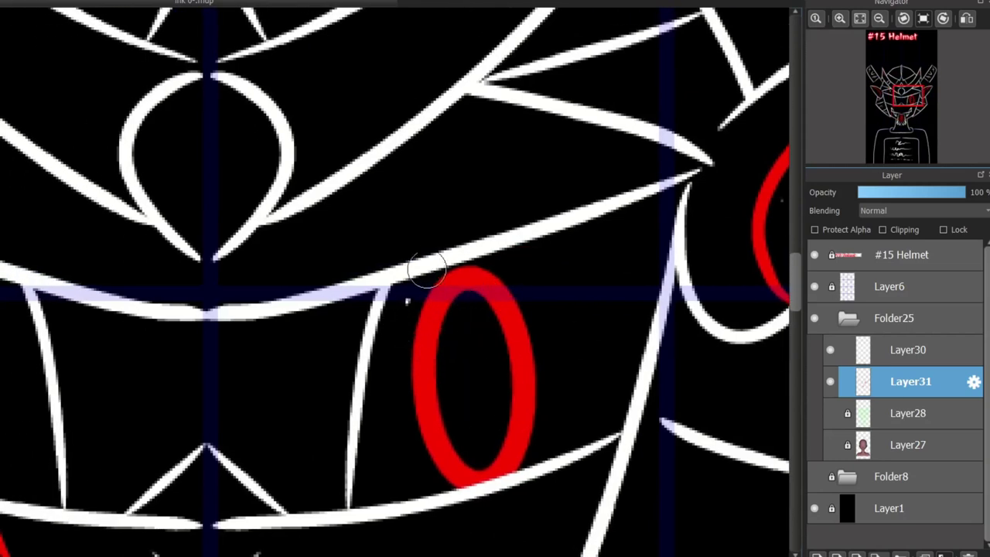
Try a white highlight dot and a thin vertical pupil slit inside the red eye.
{"action": "left_click", "coordinate": [481, 308]}
{"action": "key", "text": "ctrl+z"}
{"action": "left_click", "coordinate": [488, 308]}
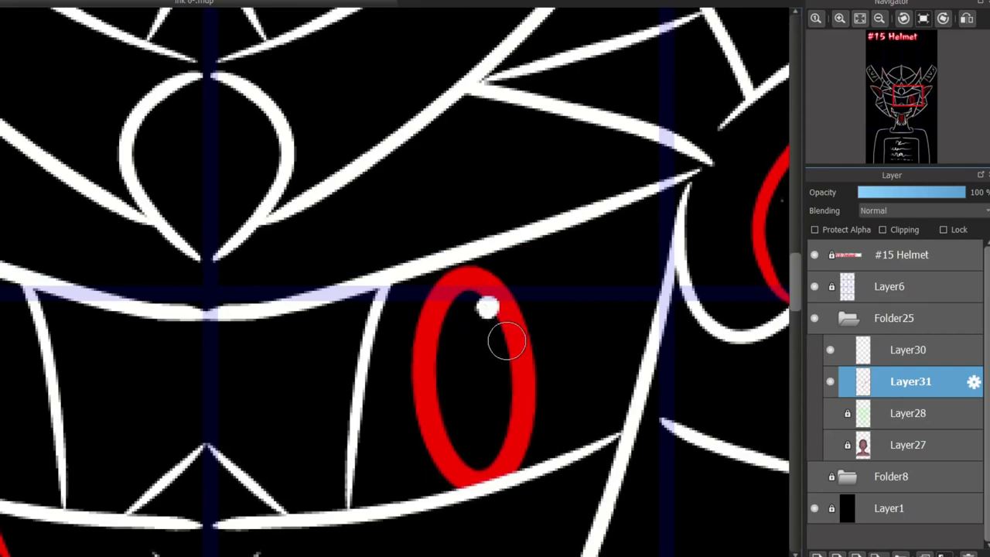
{"action": "key", "text": "ctrl+z"}
{"action": "key", "text": "ctrl+z"}
{"action": "left_click_drag", "start_coordinate": [473, 298], "coordinate": [476, 439]}
{"action": "key", "text": "ctrl+z"}
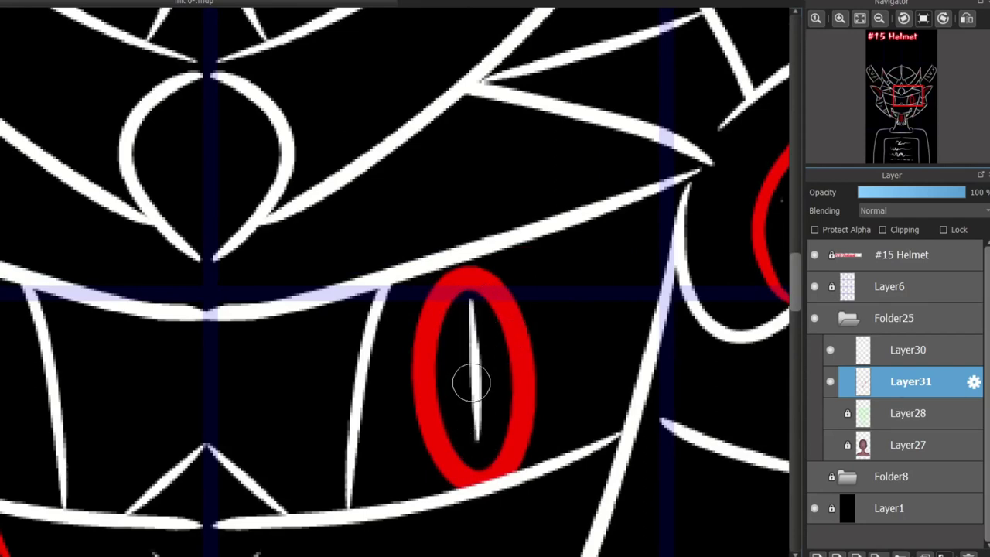
{"action": "key", "text": "ctrl+z"}
Try a short white stroke in the left visor panel and a small arc on the visor's upper edge.
{"action": "left_click_drag", "start_coordinate": [469, 555], "coordinate": [435, 555]}
{"action": "scroll", "coordinate": [467, 508], "scroll_direction": "left", "scroll_amount": 10}
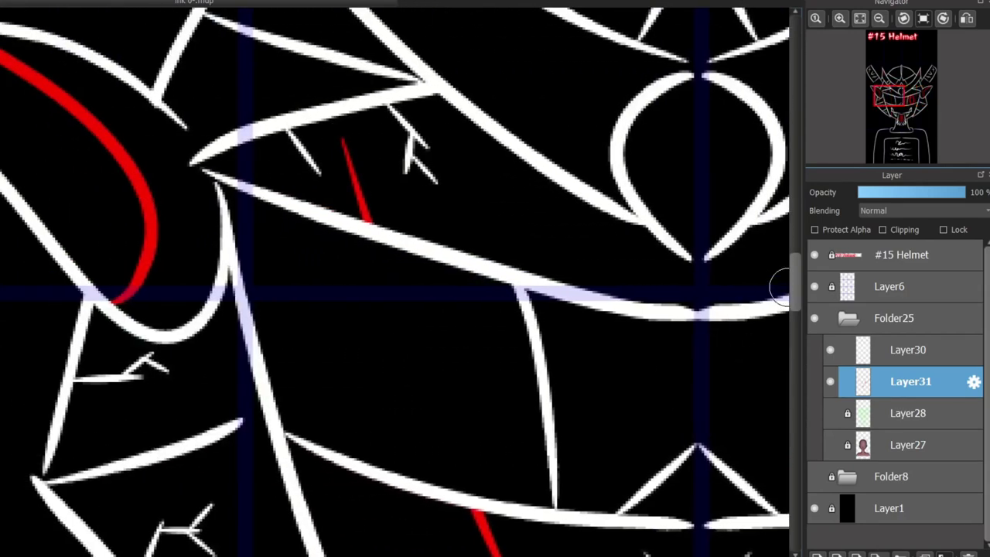
{"action": "mouse_move", "coordinate": [795, 287]}
{"action": "left_mouse_down"}
{"action": "mouse_move", "coordinate": [795, 236]}
{"action": "mouse_move", "coordinate": [795, 293]}
{"action": "left_mouse_up"}
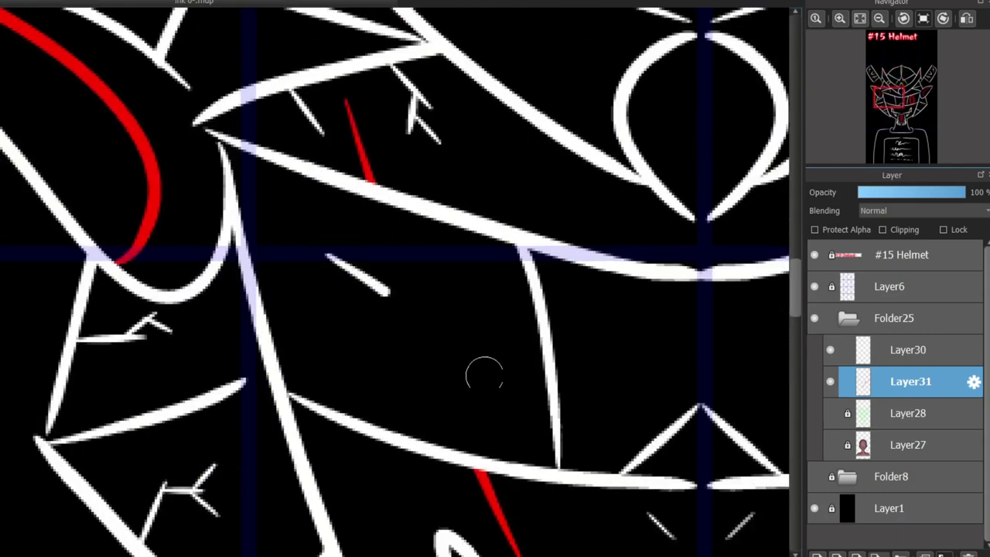
{"action": "left_click_drag", "start_coordinate": [422, 198], "coordinate": [450, 212]}
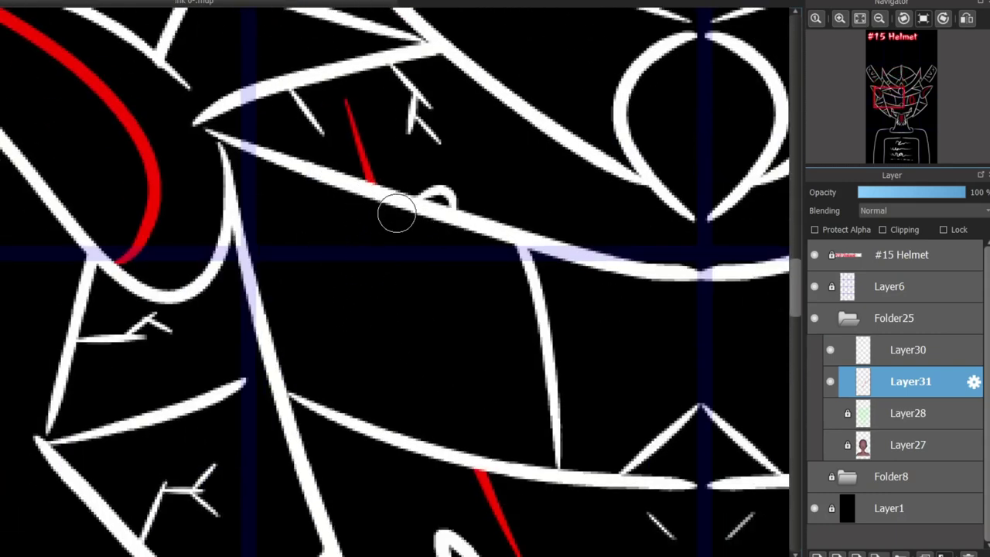
{"action": "key", "text": "ctrl+z"}
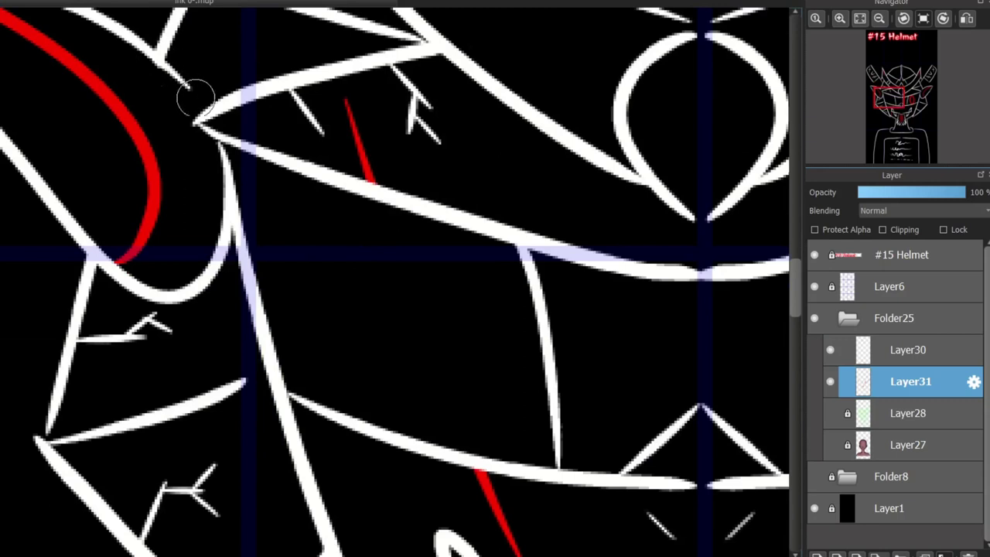
Extend the left ear's upper edge with a white stroke so it joins the outer corner of the brow panel.
{"action": "left_click_drag", "start_coordinate": [146, 55], "coordinate": [202, 120]}
{"action": "key", "text": "ctrl+z"}
{"action": "left_click_drag", "start_coordinate": [433, 286], "coordinate": [366, 275]}
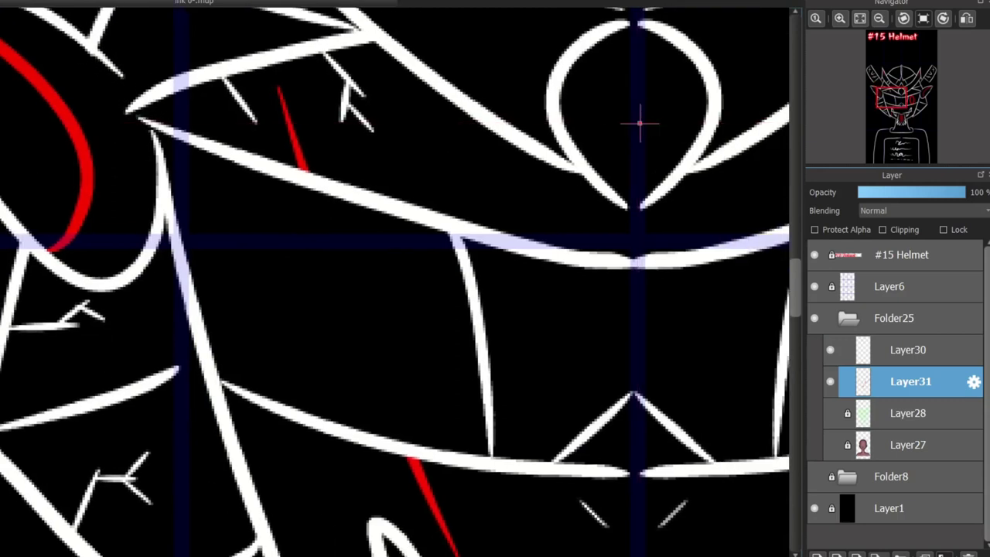
{"action": "left_click_drag", "start_coordinate": [101, 52], "coordinate": [137, 104]}
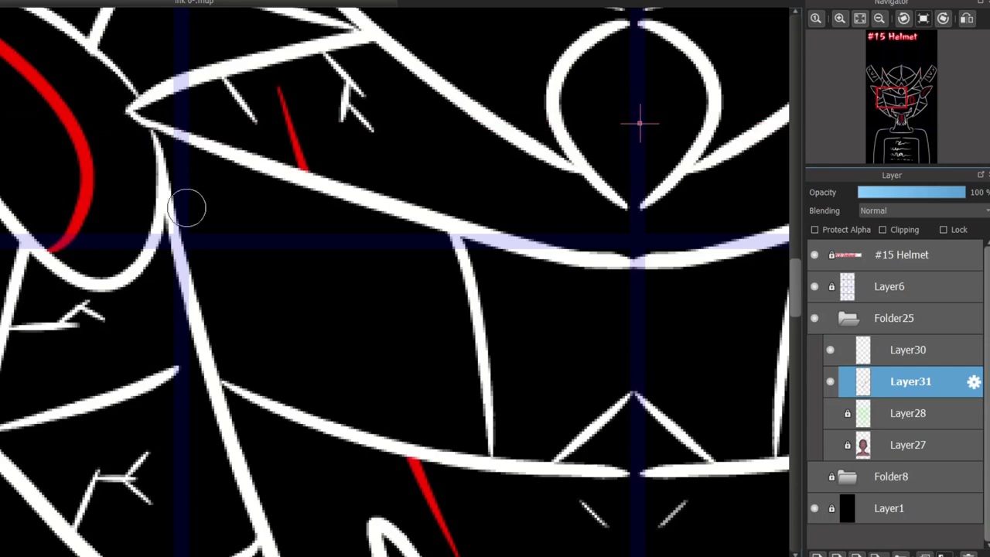
Draw a small mirrored white oval inside the drop-shaped forehead emblem.
{"action": "mouse_move", "coordinate": [640, 124]}
{"action": "left_mouse_down"}
{"action": "mouse_move", "coordinate": [166, 124]}
{"action": "mouse_move", "coordinate": [361, 124]}
{"action": "mouse_move", "coordinate": [313, 124]}
{"action": "left_mouse_up"}
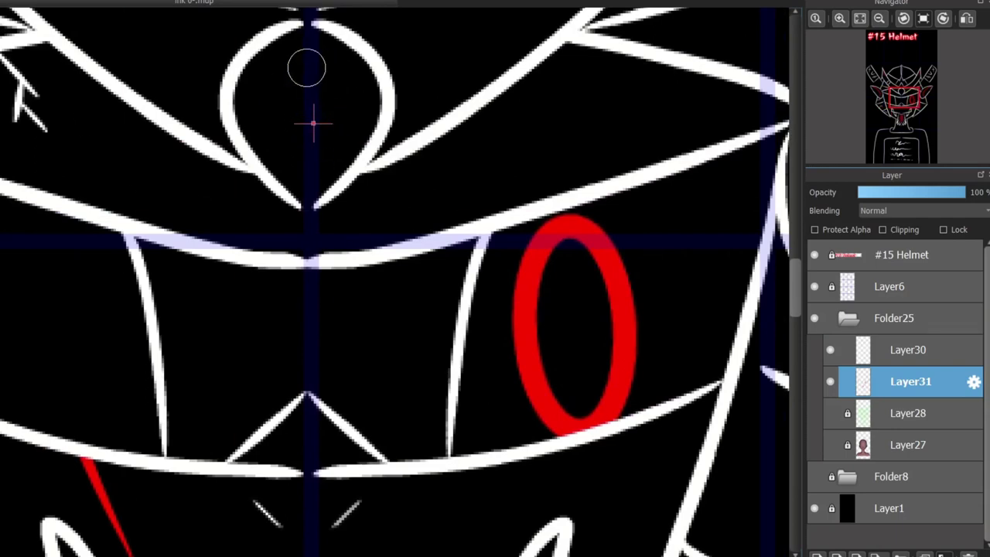
{"action": "mouse_move", "coordinate": [308, 51]}
{"action": "left_mouse_down"}
{"action": "mouse_move", "coordinate": [344, 60]}
{"action": "mouse_move", "coordinate": [313, 151]}
{"action": "left_mouse_up"}
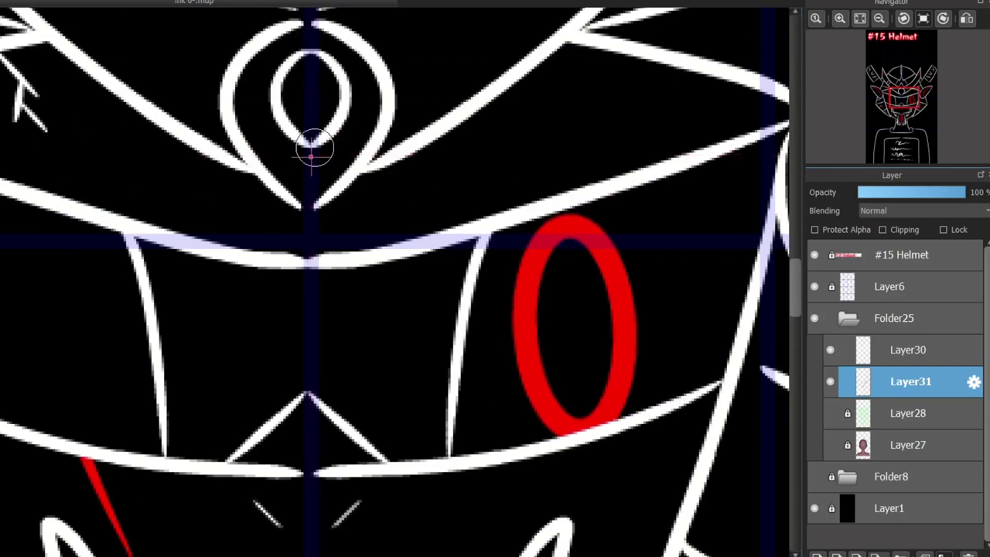
Try mirrored curves below the visor, first in white towards the nose and then in red across the cheeks.
{"action": "scroll", "coordinate": [761, 284], "scroll_direction": "down", "scroll_amount": 4}
{"action": "left_click_drag", "start_coordinate": [453, 159], "coordinate": [400, 290]}
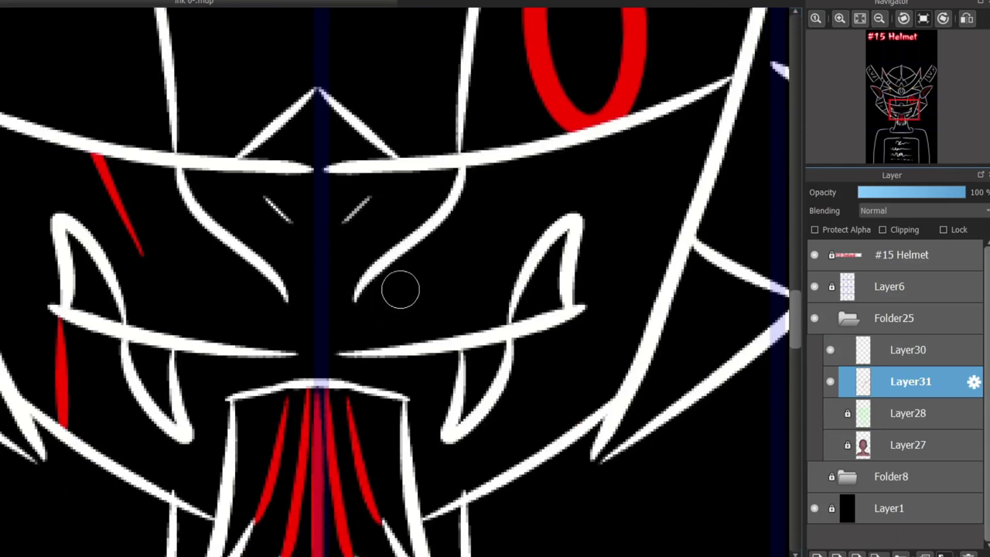
{"action": "key", "text": "ctrl+z"}
{"action": "mouse_move", "coordinate": [599, 147]}
{"action": "left_mouse_down"}
{"action": "mouse_move", "coordinate": [425, 231]}
{"action": "mouse_move", "coordinate": [608, 150]}
{"action": "left_mouse_up"}
{"action": "key", "text": "ctrl+z"}
{"action": "key", "text": "ctrl+z"}
{"action": "left_click_drag", "start_coordinate": [380, 283], "coordinate": [580, 147]}
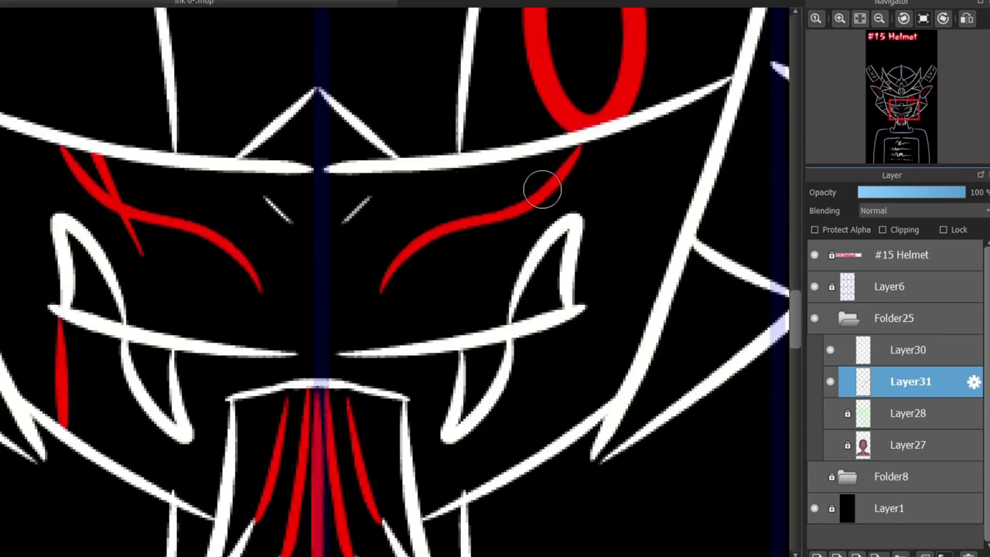
{"action": "key", "text": "ctrl+z"}
Add a new layer below the inked lines and draw mirrored wavy white curves across the upper cheeks.
{"action": "key", "text": "ctrl+shift+n"}
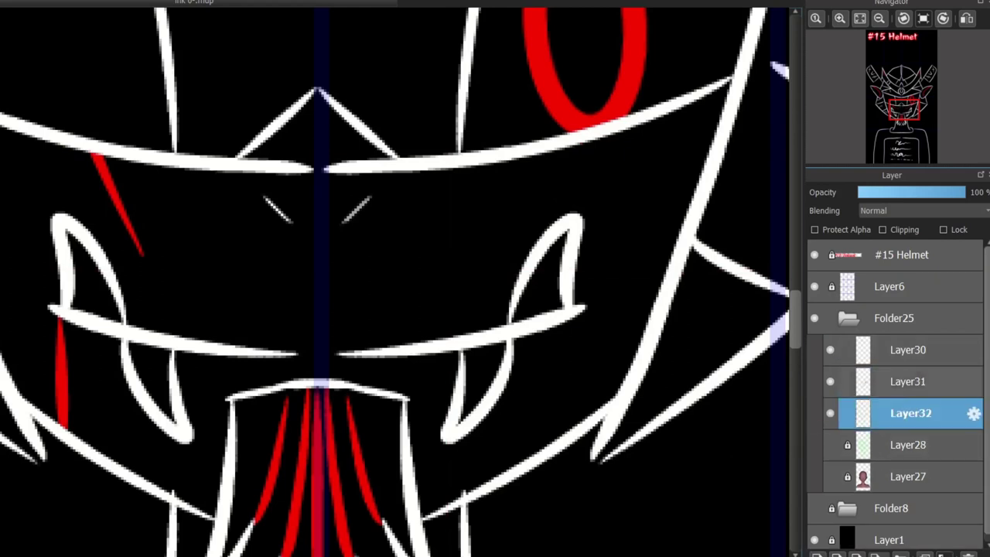
{"action": "mouse_move", "coordinate": [396, 280]}
{"action": "left_mouse_down"}
{"action": "mouse_move", "coordinate": [405, 256]}
{"action": "mouse_move", "coordinate": [588, 155]}
{"action": "left_mouse_up"}
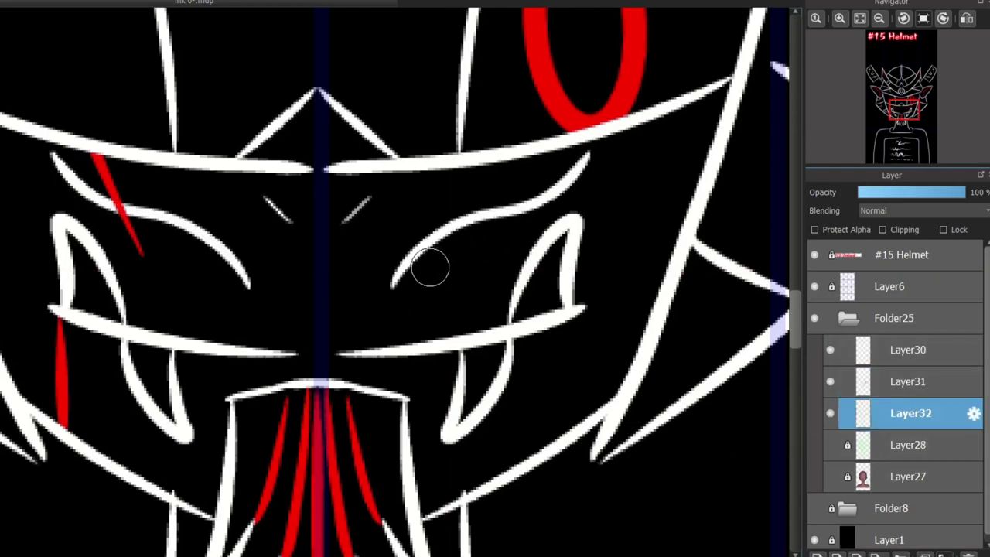
{"action": "key", "text": "ctrl+z"}
{"action": "left_click_drag", "start_coordinate": [381, 285], "coordinate": [599, 161]}
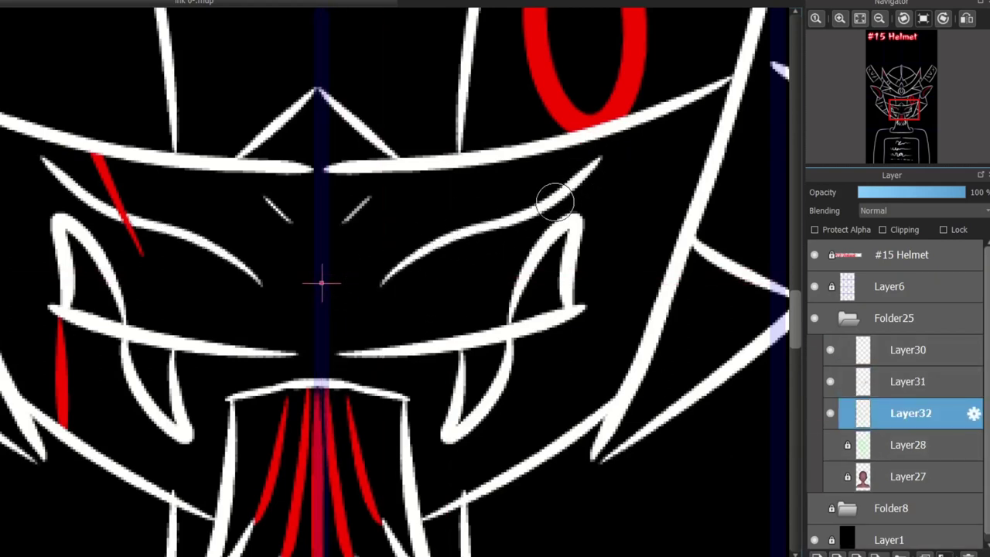
Draw mirrored long S-shaped white curves along the outer cheeks, from beside the lower fangs up towards the visor.
{"action": "left_click_drag", "start_coordinate": [558, 408], "coordinate": [672, 193]}
{"action": "key", "text": "ctrl+z"}
{"action": "left_click_drag", "start_coordinate": [510, 429], "coordinate": [681, 156]}
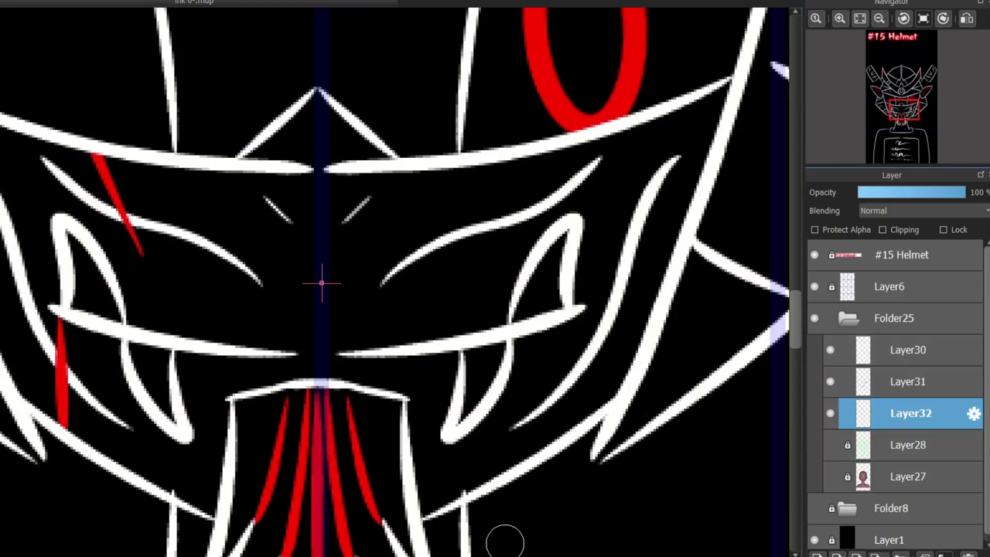
Close the gap in the centre of the mouth line with white strokes and undo the surplus strokes.
{"action": "mouse_move", "coordinate": [504, 539]}
{"action": "left_mouse_down"}
{"action": "mouse_move", "coordinate": [643, 546]}
{"action": "mouse_move", "coordinate": [542, 546]}
{"action": "left_mouse_up"}
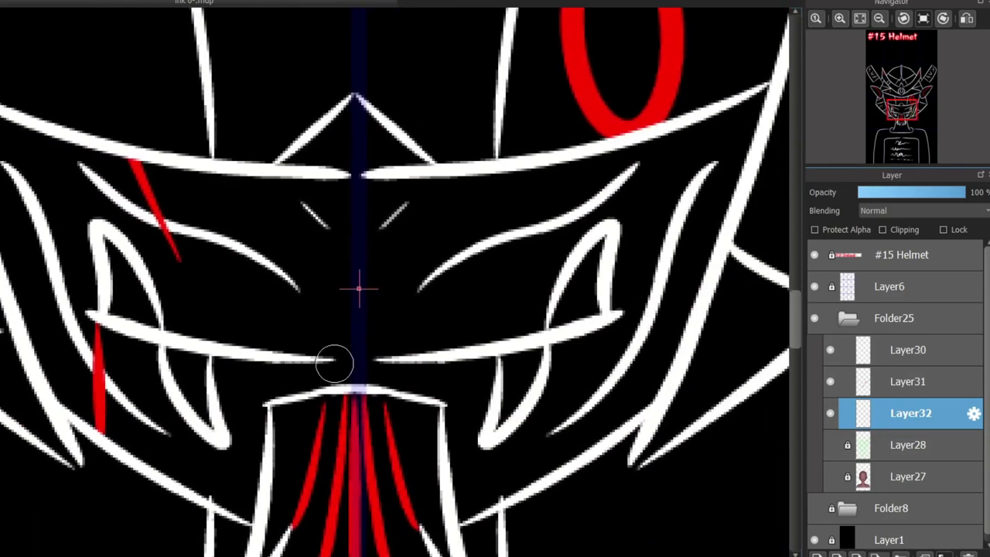
{"action": "left_click_drag", "start_coordinate": [334, 364], "coordinate": [364, 369]}
{"action": "mouse_move", "coordinate": [380, 410]}
{"action": "left_mouse_down"}
{"action": "mouse_move", "coordinate": [377, 457]}
{"action": "mouse_move", "coordinate": [376, 375]}
{"action": "left_mouse_up"}
{"action": "left_click_drag", "start_coordinate": [161, 277], "coordinate": [408, 291]}
{"action": "left_click_drag", "start_coordinate": [215, 342], "coordinate": [325, 353]}
{"action": "key", "text": "ctrl+z"}
{"action": "key", "text": "ctrl+z"}
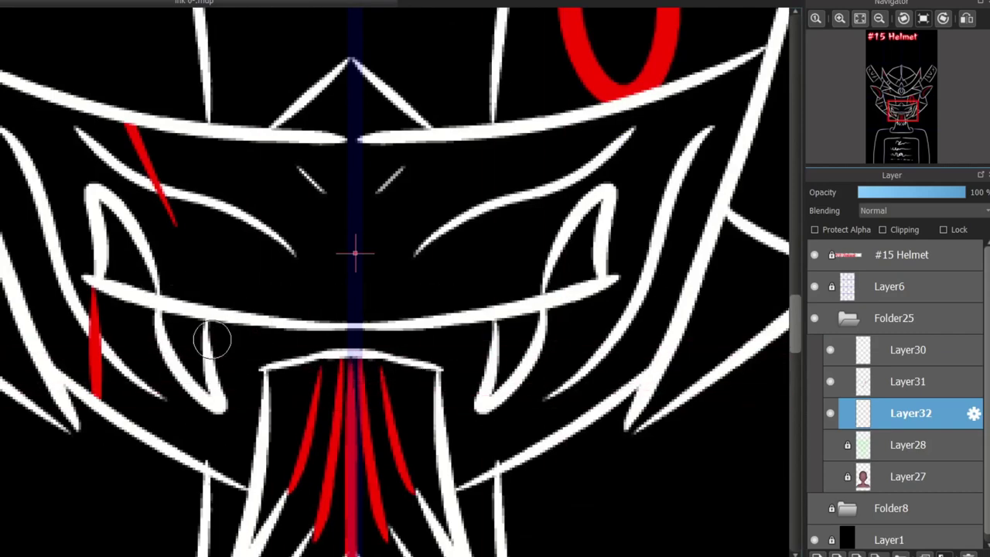
Try short mirrored white strokes slanting down from the lower edge of the horn band beside the forehead emblem.
{"action": "scroll", "coordinate": [766, 336], "scroll_direction": "down", "scroll_amount": 5}
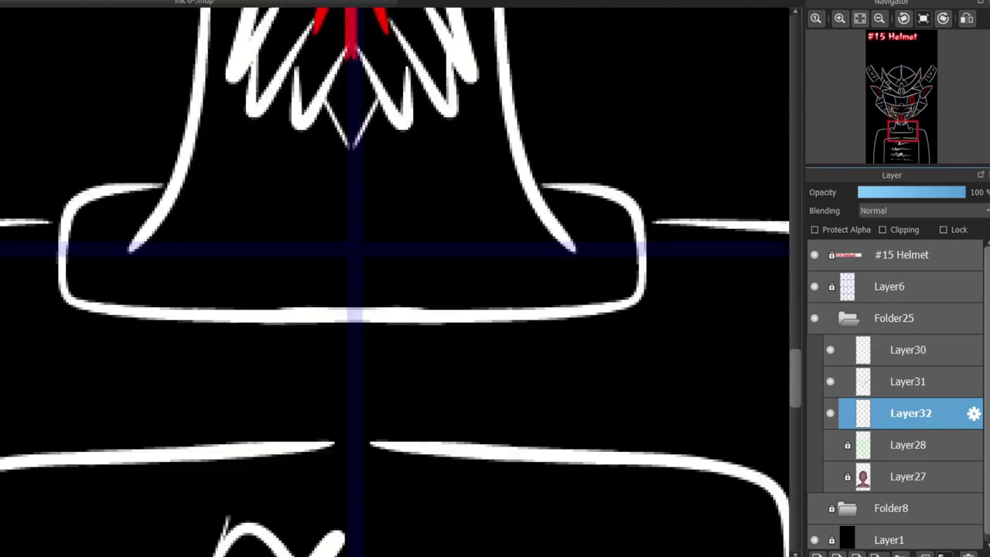
{"action": "scroll", "coordinate": [353, 470], "scroll_direction": "down", "scroll_amount": 1}
{"action": "scroll", "coordinate": [354, 470], "scroll_direction": "up", "scroll_amount": 10}
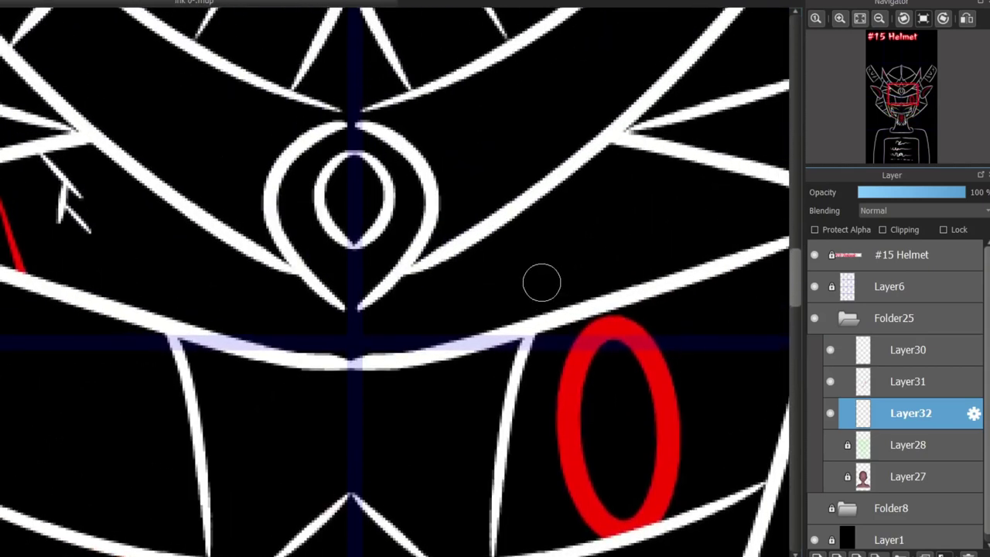
{"action": "left_click_drag", "start_coordinate": [540, 292], "coordinate": [636, 226]}
{"action": "key", "text": "ctrl+z"}
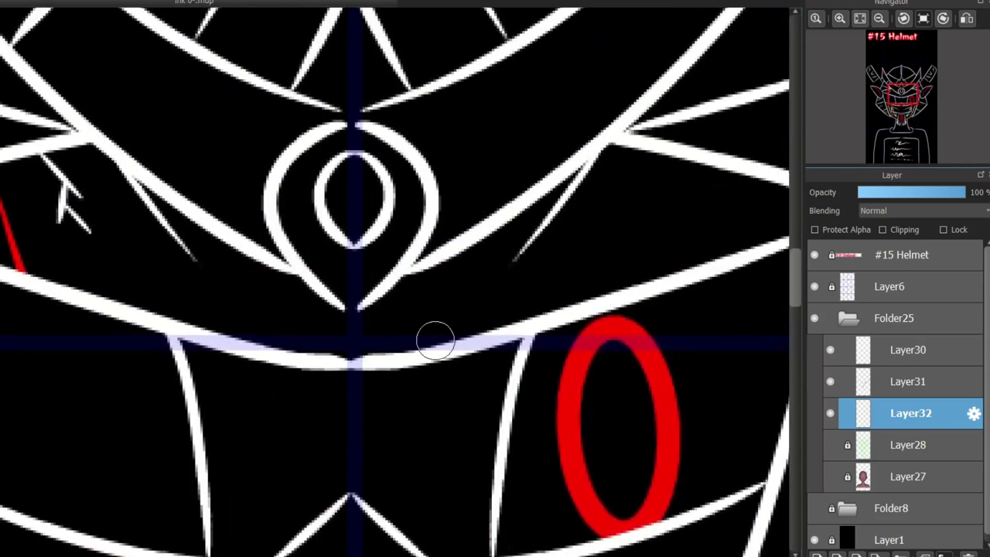
Try long mirrored white lines from the brow corners down to the centre of the visor's upper edge.
{"action": "left_click", "coordinate": [355, 387]}
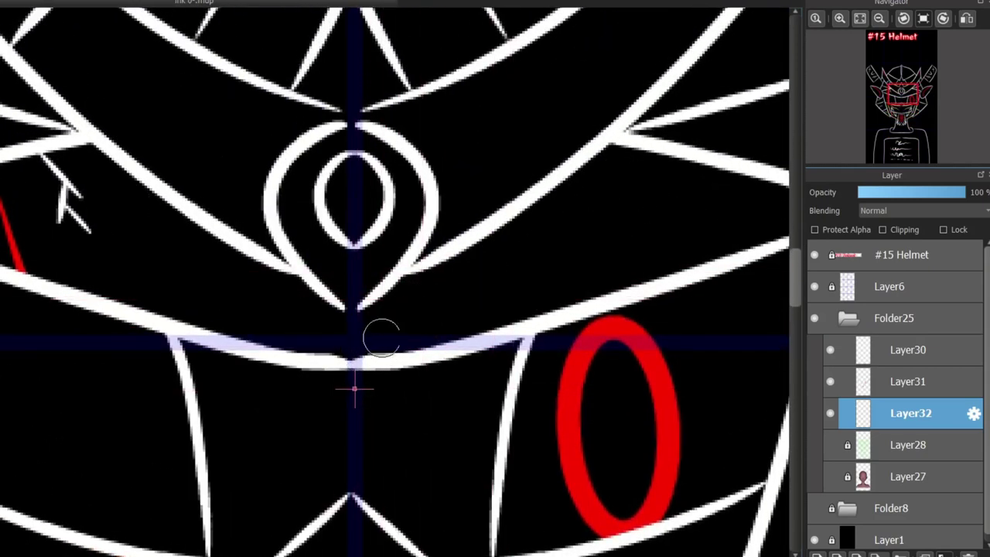
{"action": "mouse_move", "coordinate": [610, 134]}
{"action": "left_mouse_down"}
{"action": "mouse_move", "coordinate": [365, 352]}
{"action": "mouse_move", "coordinate": [578, 165]}
{"action": "left_mouse_up"}
{"action": "key", "text": "ctrl+z"}
{"action": "key", "text": "ctrl+z"}
{"action": "left_click_drag", "start_coordinate": [400, 334], "coordinate": [617, 133]}
{"action": "key", "text": "ctrl+z"}
{"action": "left_click", "coordinate": [614, 137]}
{"action": "mouse_move", "coordinate": [616, 139]}
{"action": "left_mouse_down"}
{"action": "mouse_move", "coordinate": [378, 341]}
{"action": "mouse_move", "coordinate": [614, 137]}
{"action": "left_mouse_up"}
{"action": "key", "text": "ctrl+z"}
{"action": "left_click", "coordinate": [353, 380]}
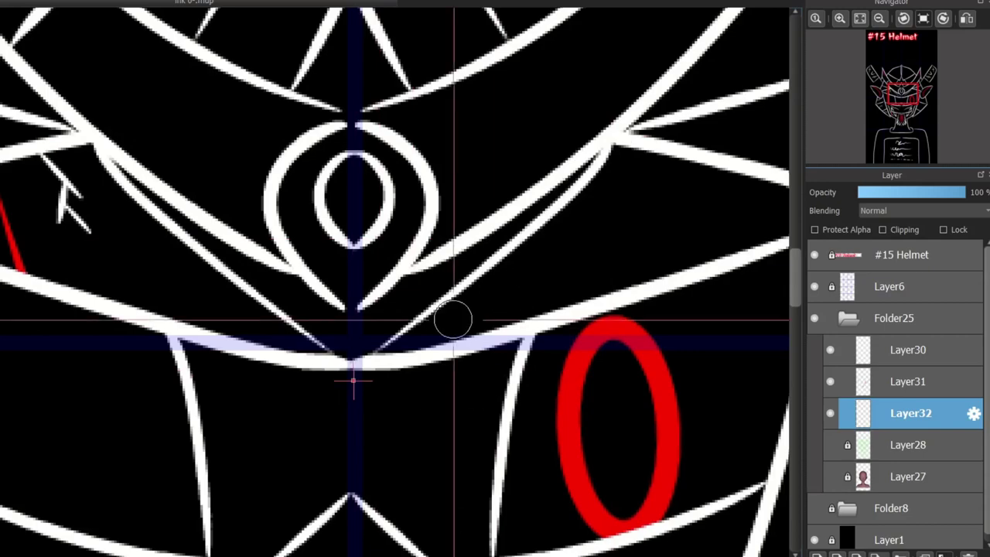
{"action": "key", "text": "ctrl+z"}
{"action": "left_click_drag", "start_coordinate": [362, 359], "coordinate": [627, 168]}
{"action": "key", "text": "ctrl+z"}
On Layer31, select the stray strokes where the right ear meets the brow panel and delete them.
{"action": "mouse_move", "coordinate": [506, 362]}
{"action": "left_mouse_down"}
{"action": "mouse_move", "coordinate": [745, 355]}
{"action": "mouse_move", "coordinate": [219, 357]}
{"action": "left_mouse_up"}
{"action": "mouse_move", "coordinate": [467, 555]}
{"action": "left_mouse_down"}
{"action": "mouse_move", "coordinate": [347, 555]}
{"action": "mouse_move", "coordinate": [473, 555]}
{"action": "left_mouse_up"}
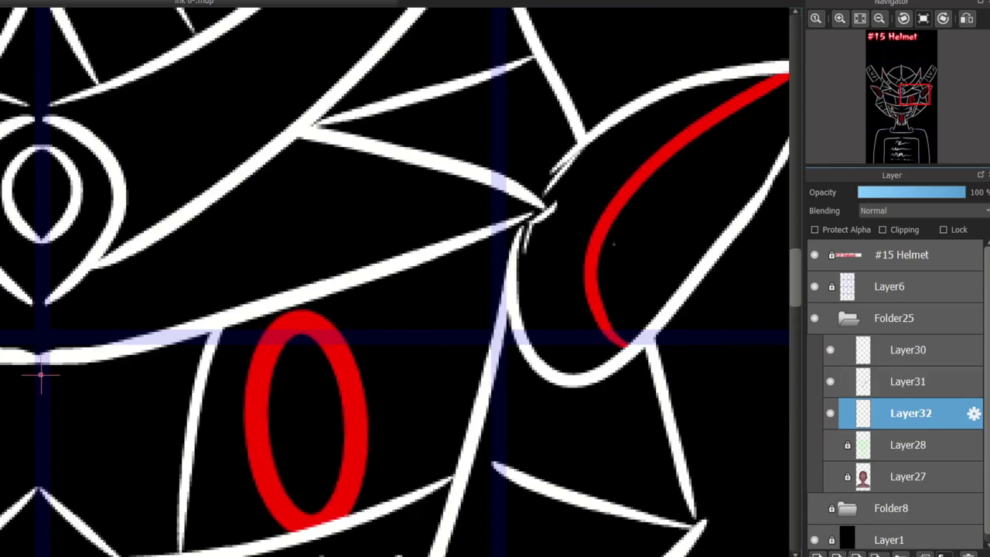
{"action": "left_click", "coordinate": [920, 387]}
{"action": "scroll", "coordinate": [667, 147], "scroll_direction": "down", "scroll_amount": 2}
{"action": "scroll", "coordinate": [688, 128], "scroll_direction": "up", "scroll_amount": 4}
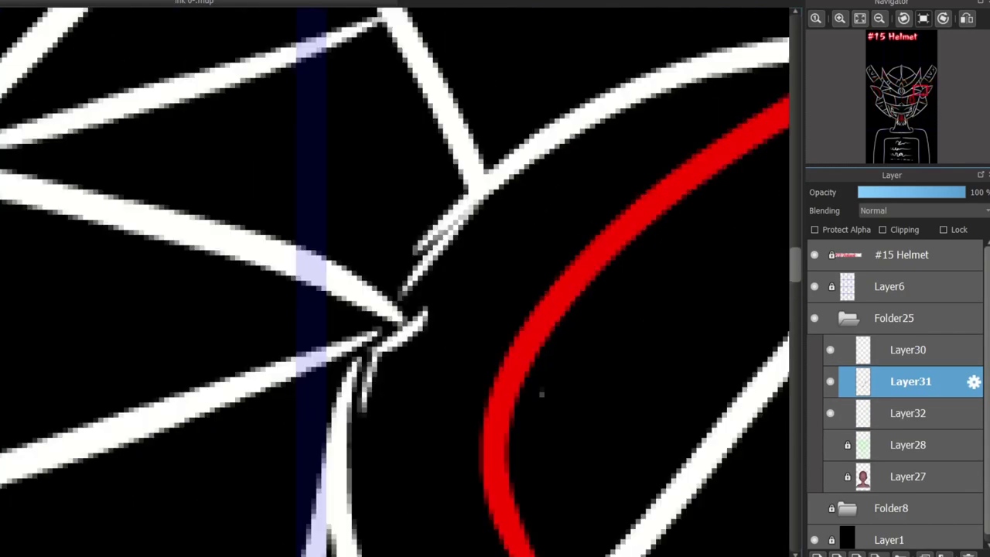
{"action": "left_click_drag", "start_coordinate": [494, 154], "coordinate": [358, 281]}
{"action": "left_click_drag", "start_coordinate": [307, 215], "coordinate": [449, 432]}
{"action": "key", "text": "Delete"}
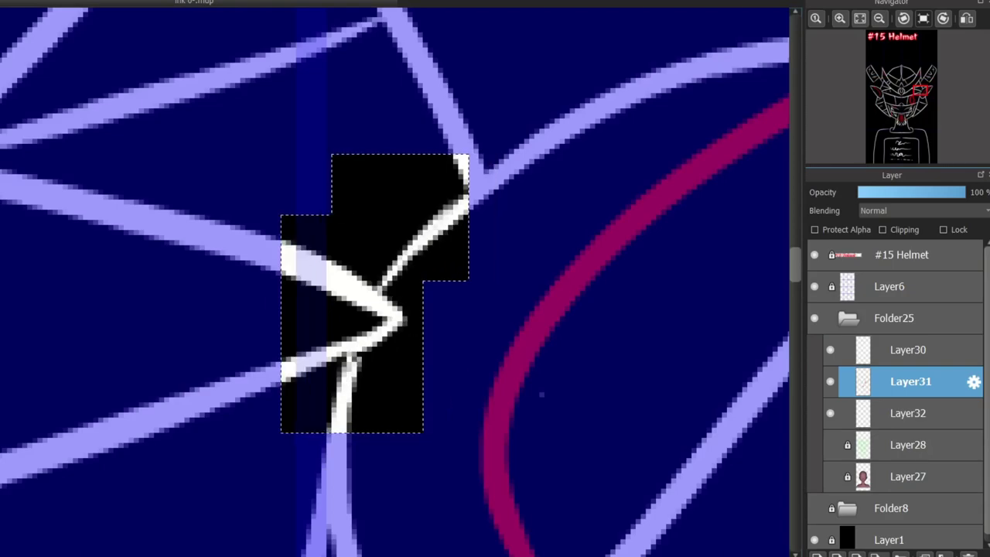
Clear the selection around the joint of the right ear and brow panel, returning to the whole figure.
{"action": "key", "text": "ctrl+d"}
{"action": "scroll", "coordinate": [642, 479], "scroll_direction": "up", "scroll_amount": 5}
{"action": "scroll", "coordinate": [448, 213], "scroll_direction": "down", "scroll_amount": 8}
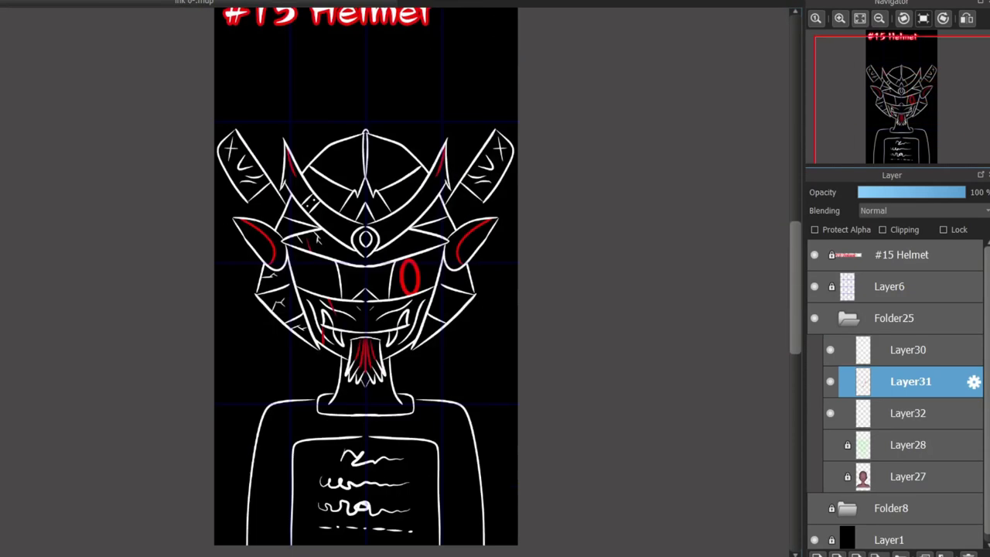
Examine the inked linework of the whole figure, from the horns and visor down to the mouth, beard and neck.
{"action": "scroll", "coordinate": [356, 270], "scroll_direction": "up", "scroll_amount": 3}
{"action": "scroll", "coordinate": [390, 282], "scroll_direction": "down", "scroll_amount": 3}
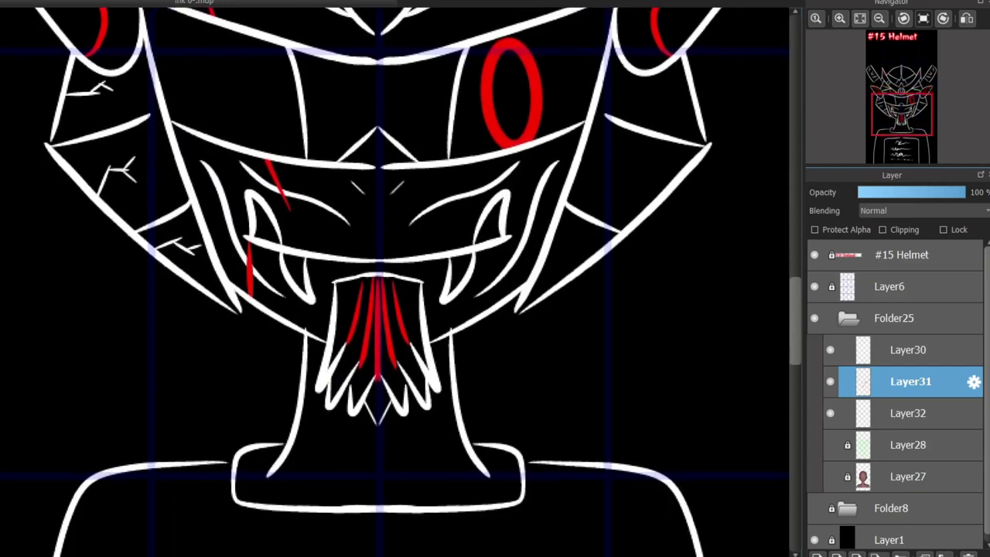
{"action": "scroll", "coordinate": [391, 282], "scroll_direction": "up", "scroll_amount": 3}
{"action": "scroll", "coordinate": [391, 281], "scroll_direction": "up", "scroll_amount": 4}
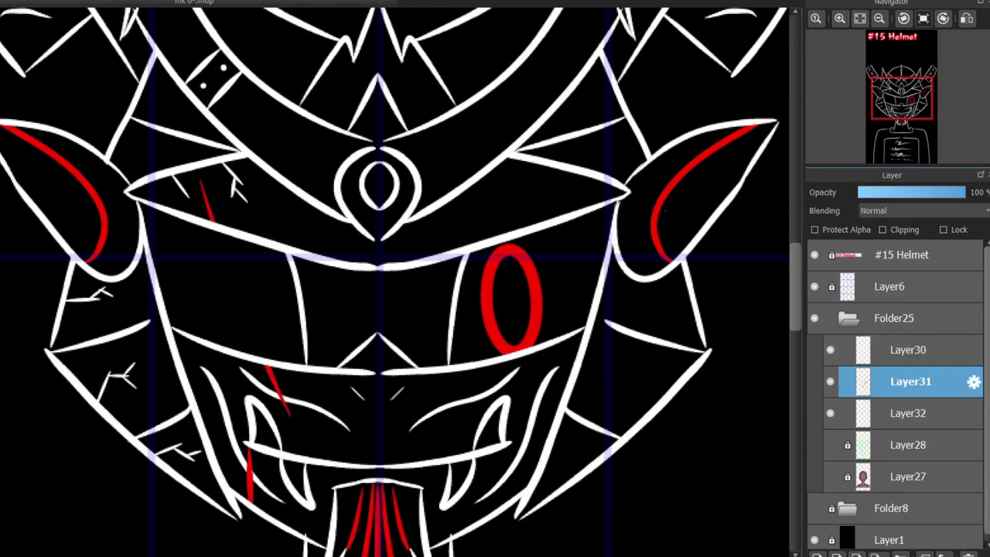
{"action": "scroll", "coordinate": [391, 282], "scroll_direction": "up", "scroll_amount": 10}
{"action": "scroll", "coordinate": [391, 282], "scroll_direction": "down", "scroll_amount": 5}
{"action": "scroll", "coordinate": [391, 281], "scroll_direction": "up", "scroll_amount": 2}
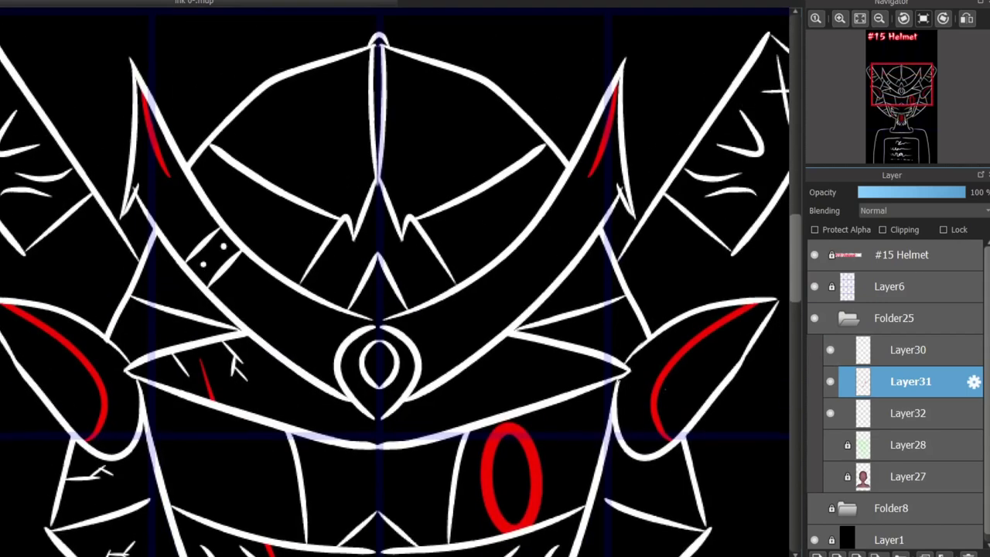
{"action": "scroll", "coordinate": [390, 282], "scroll_direction": "up", "scroll_amount": 2}
{"action": "scroll", "coordinate": [390, 282], "scroll_direction": "down", "scroll_amount": 10}
{"action": "scroll", "coordinate": [391, 282], "scroll_direction": "down", "scroll_amount": 4}
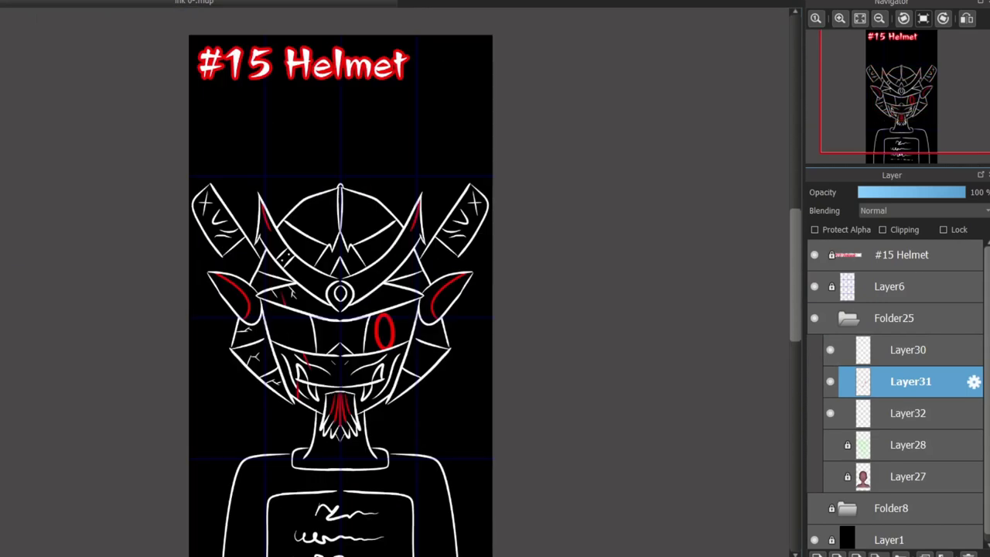
{"action": "scroll", "coordinate": [261, 380], "scroll_direction": "up", "scroll_amount": 4}
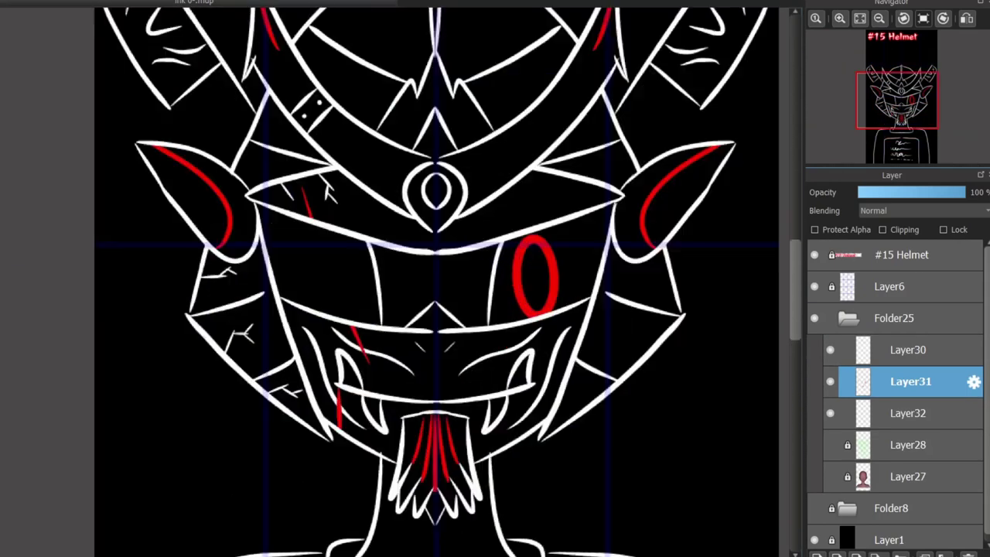
{"action": "scroll", "coordinate": [437, 281], "scroll_direction": "up", "scroll_amount": 6}
{"action": "scroll", "coordinate": [437, 281], "scroll_direction": "down", "scroll_amount": 3}
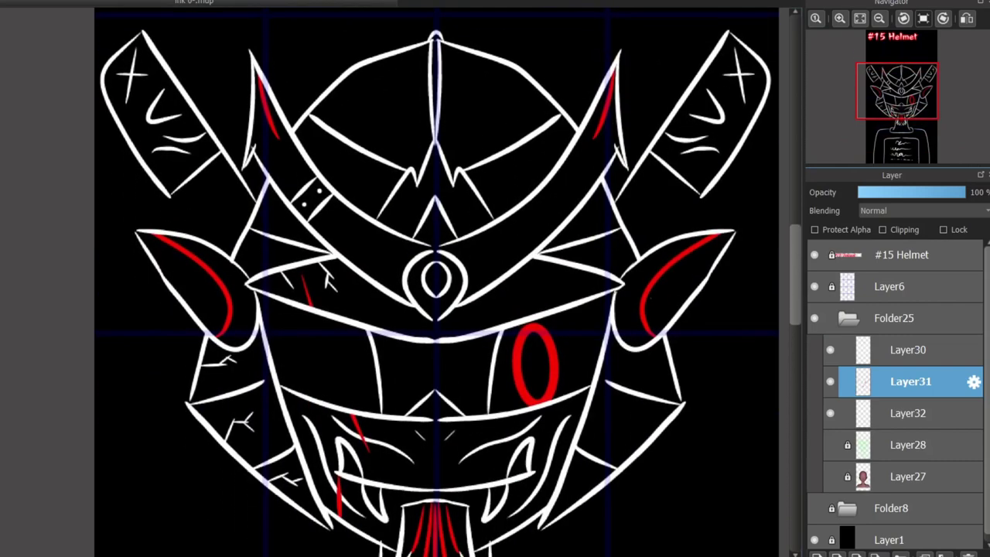